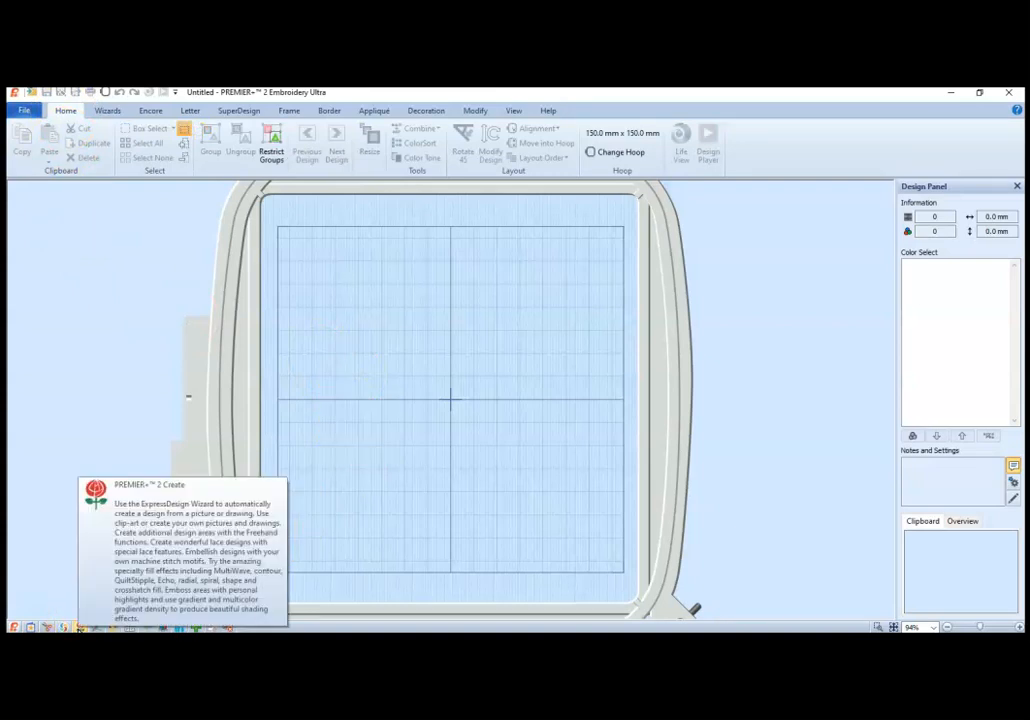
Step: Switch to PREMIER+ 2 Create and start a new design that loads a picture into the Paint Window
left_click(80, 628)
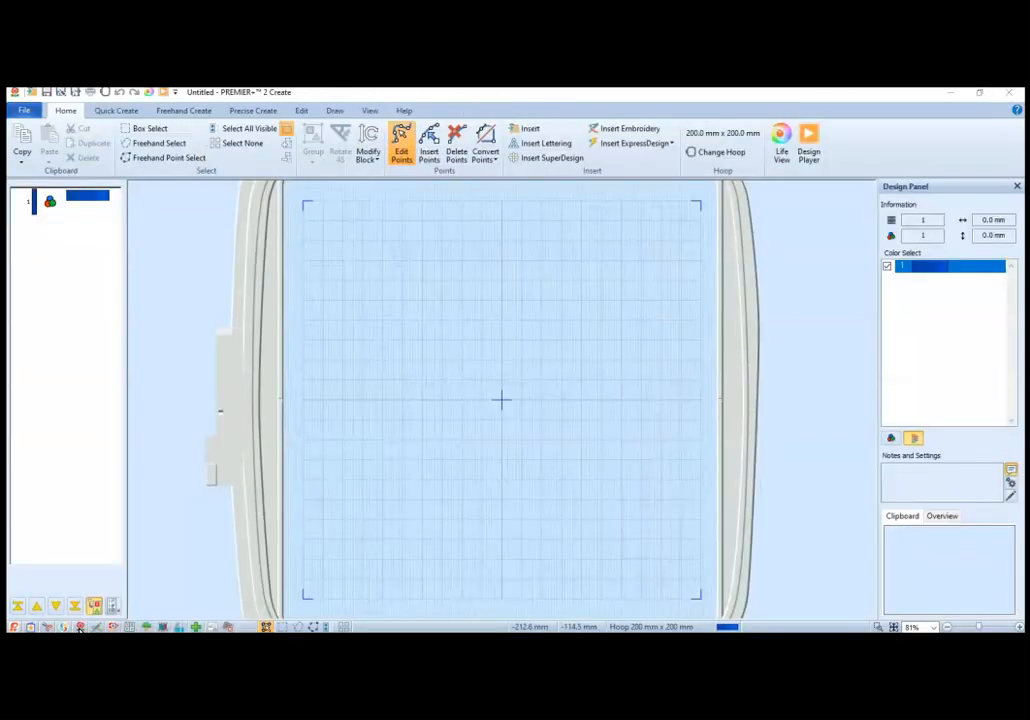
left_click(22, 110)
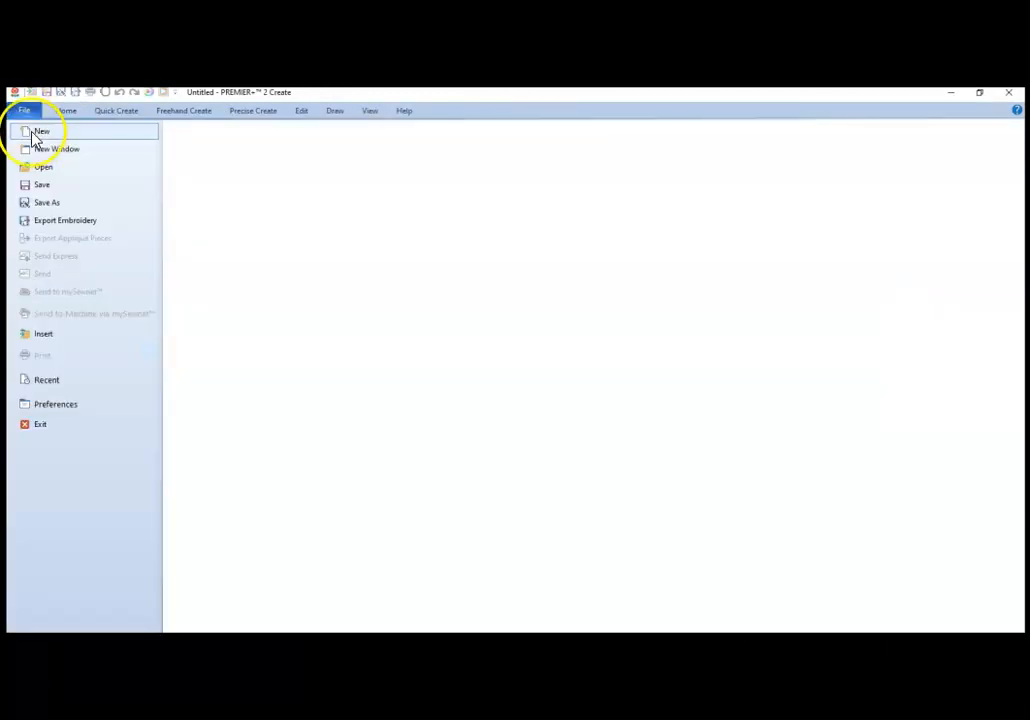
left_click(55, 131)
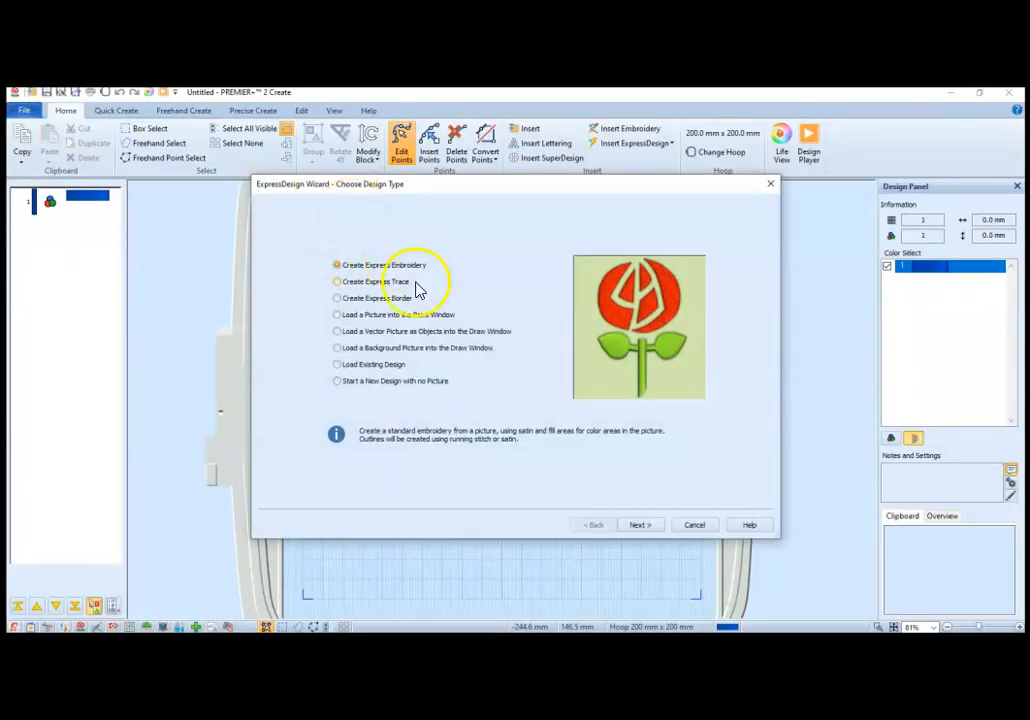
left_click(338, 315)
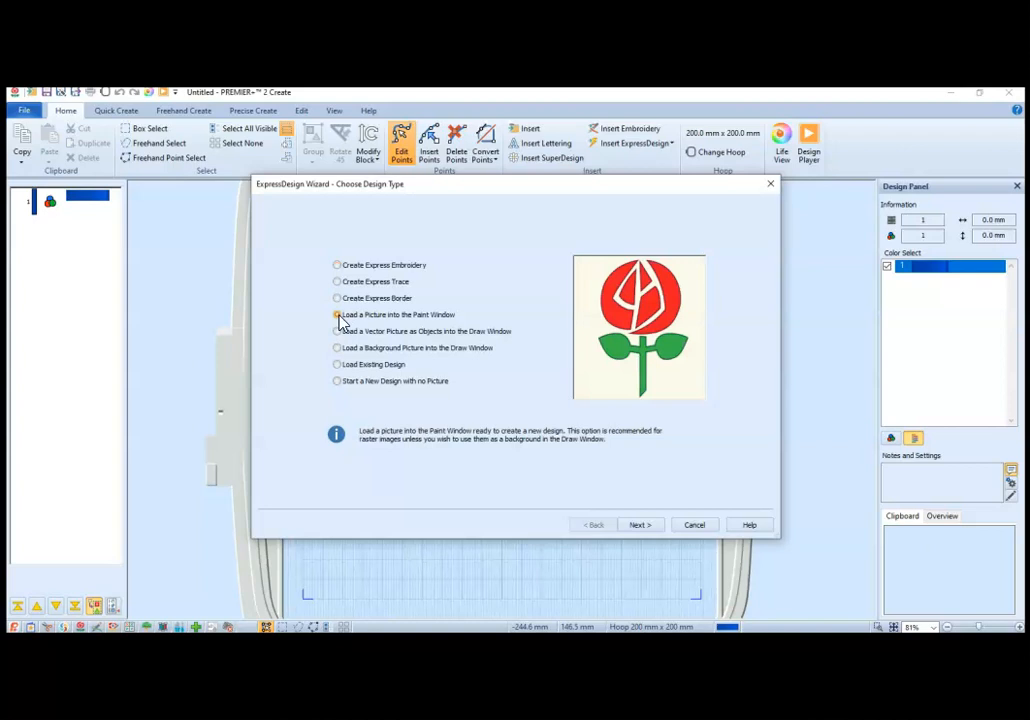
left_click(648, 527)
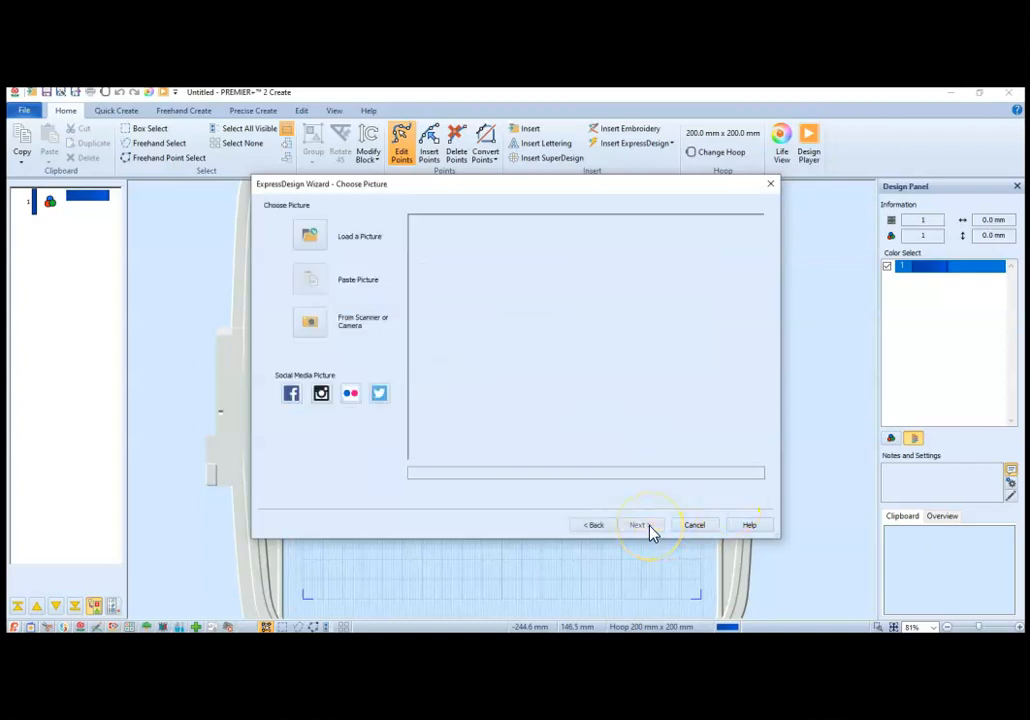
Step: Load the handwritten signature photo with the red heart from the Desktop folder as the design's picture
left_click(316, 236)
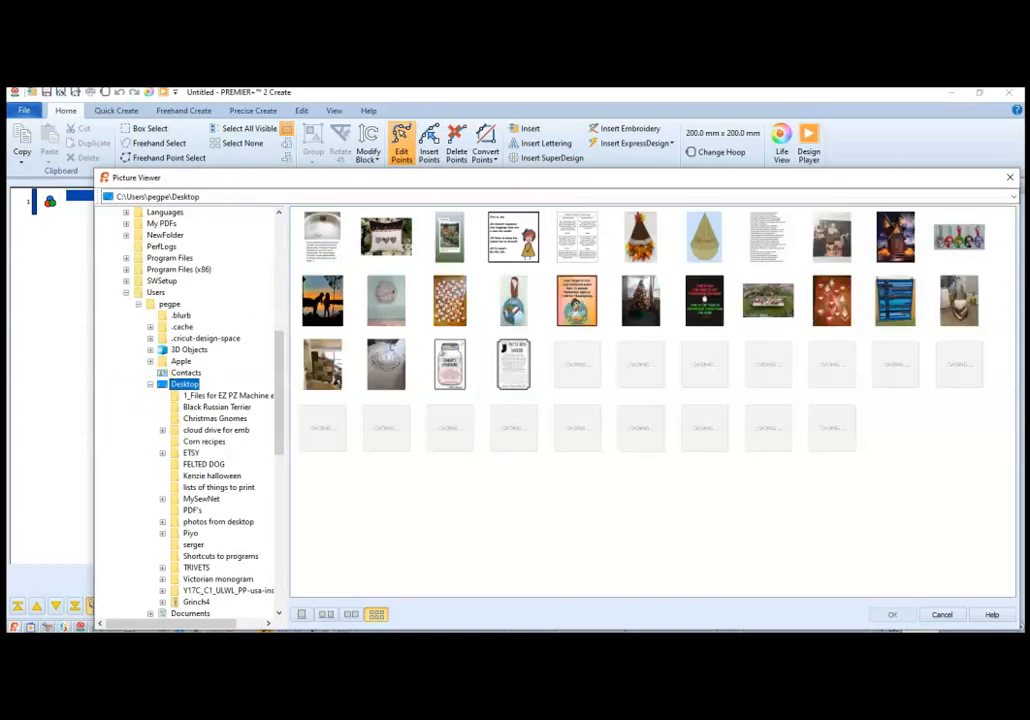
mouse_move(531, 630)
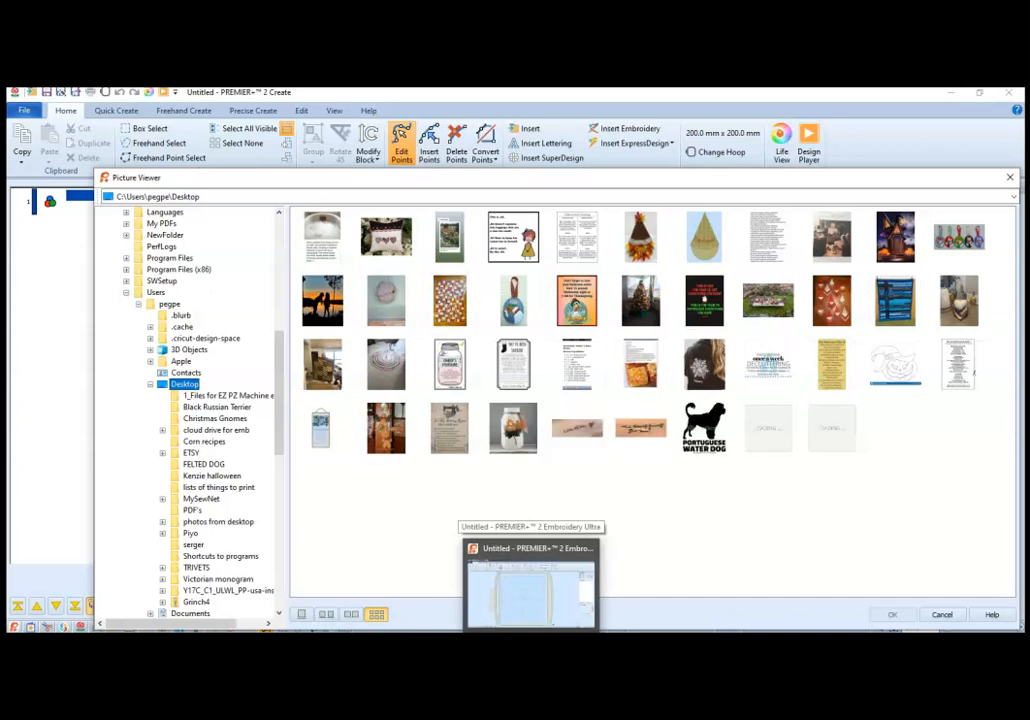
double_click(568, 435)
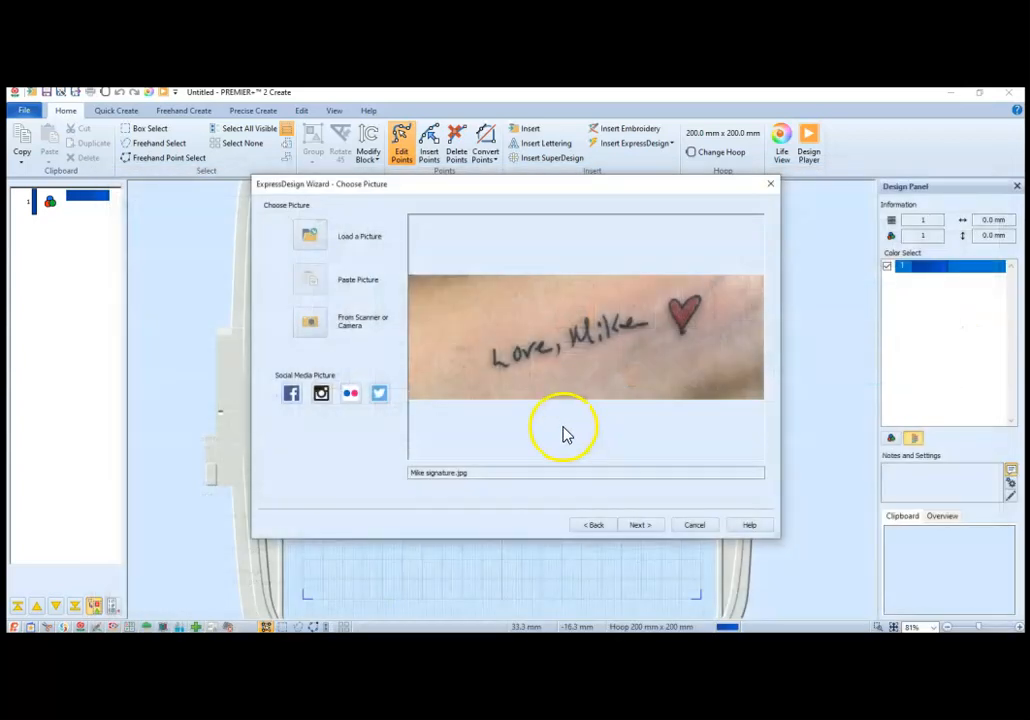
left_click(640, 525)
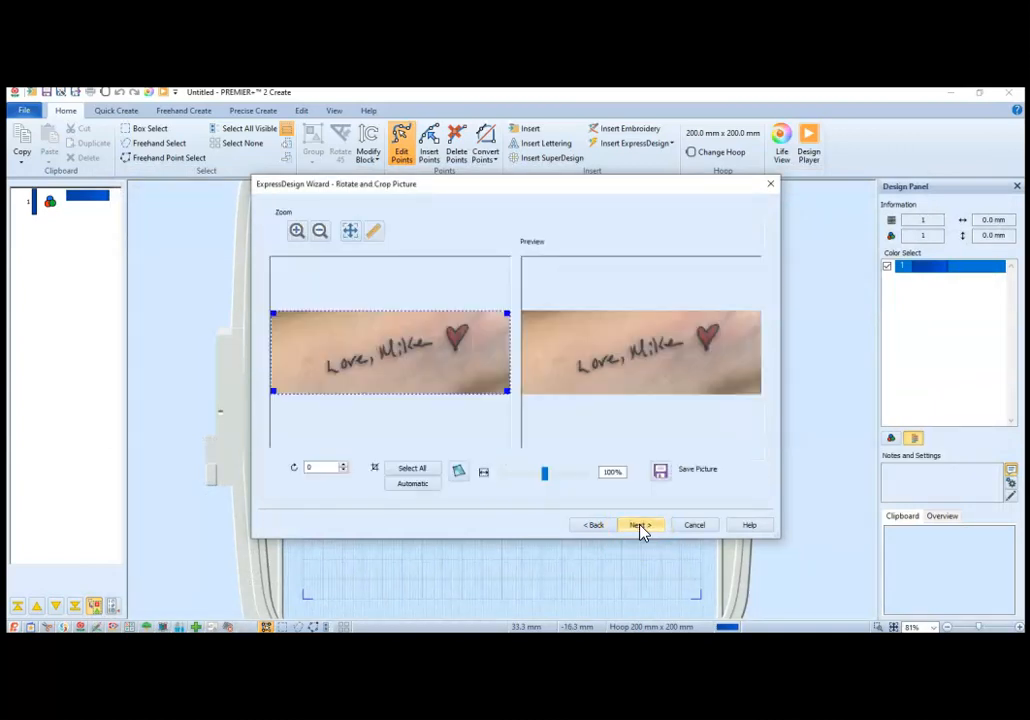
Step: Crop the picture closely around the handwriting and the heart, and accept the crop
left_click_drag(507, 391, 503, 375)
left_click(506, 313)
left_click_drag(506, 313, 505, 319)
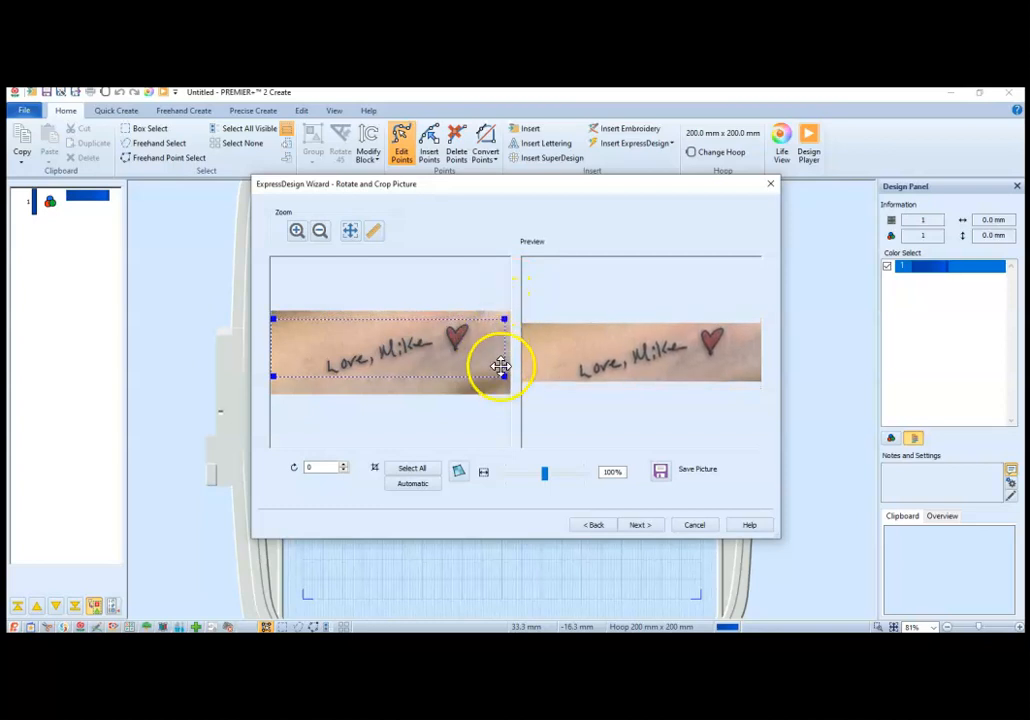
left_click_drag(501, 375, 472, 370)
left_click_drag(272, 372, 318, 380)
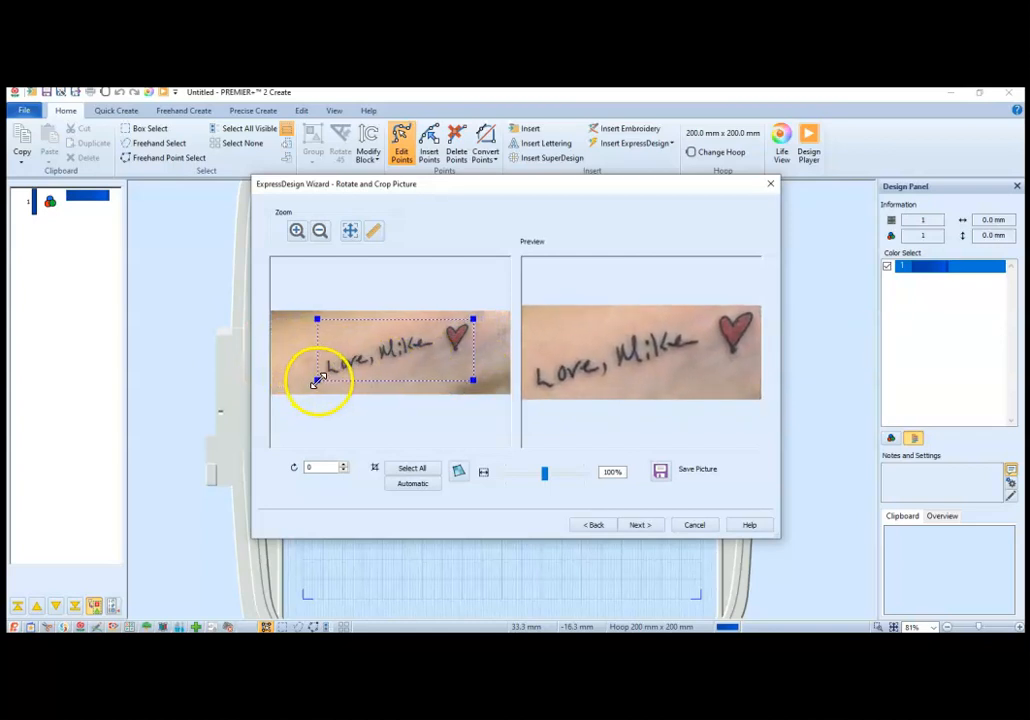
left_click(644, 526)
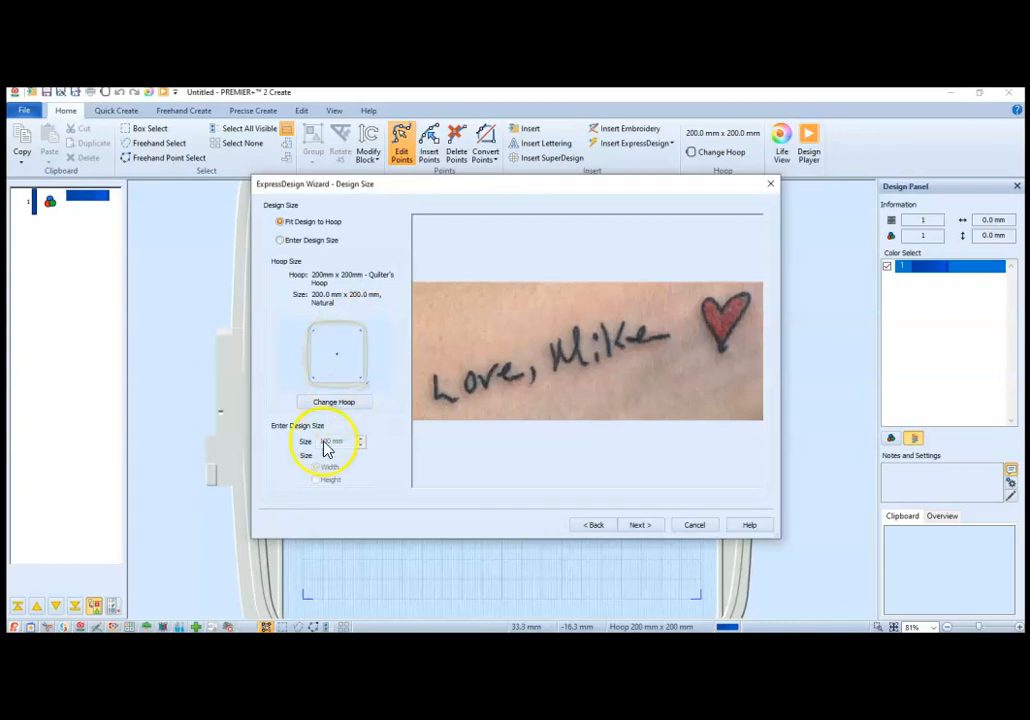
Step: Set the design width to 102 mm and finish the wizard with 10 colors
left_click(280, 240)
left_click_drag(348, 442, 319, 441)
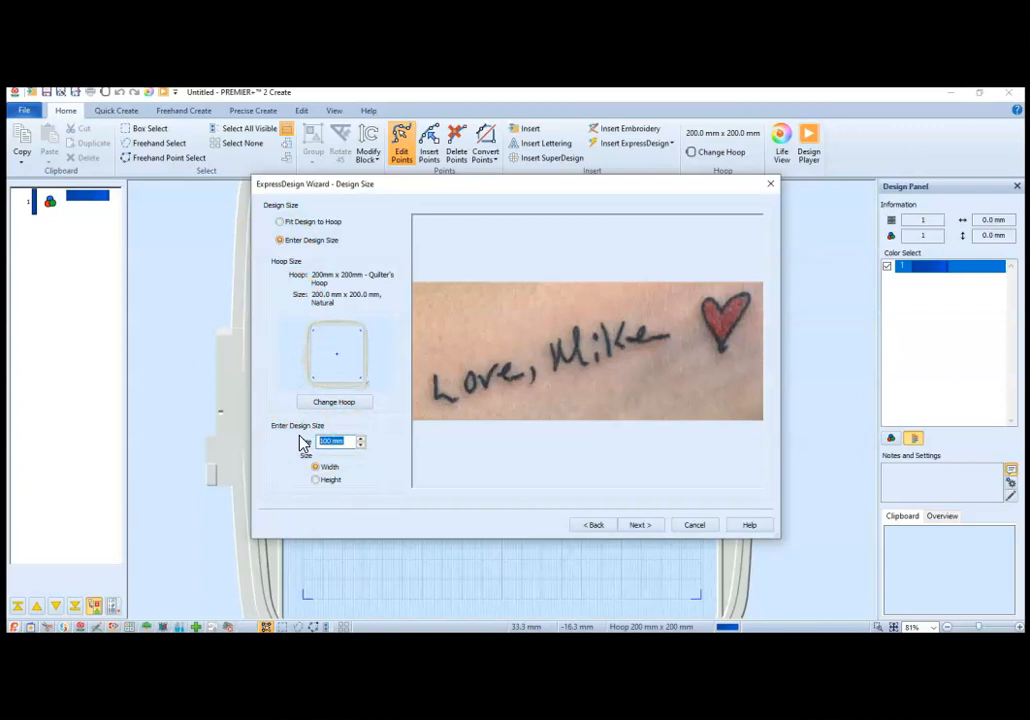
type("4")
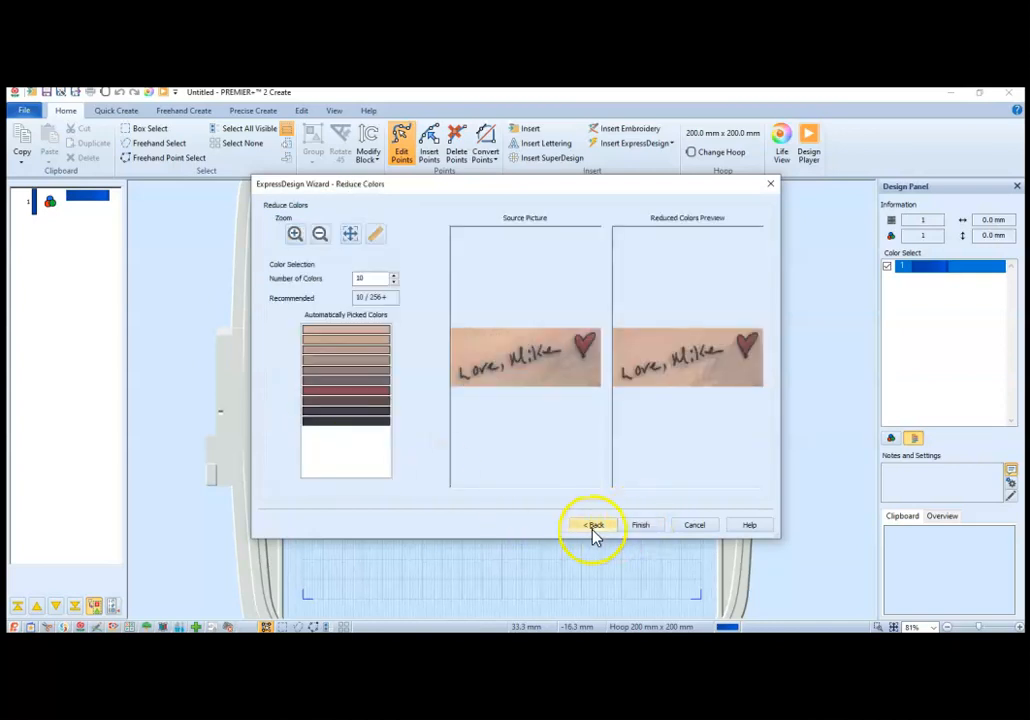
left_click(593, 526)
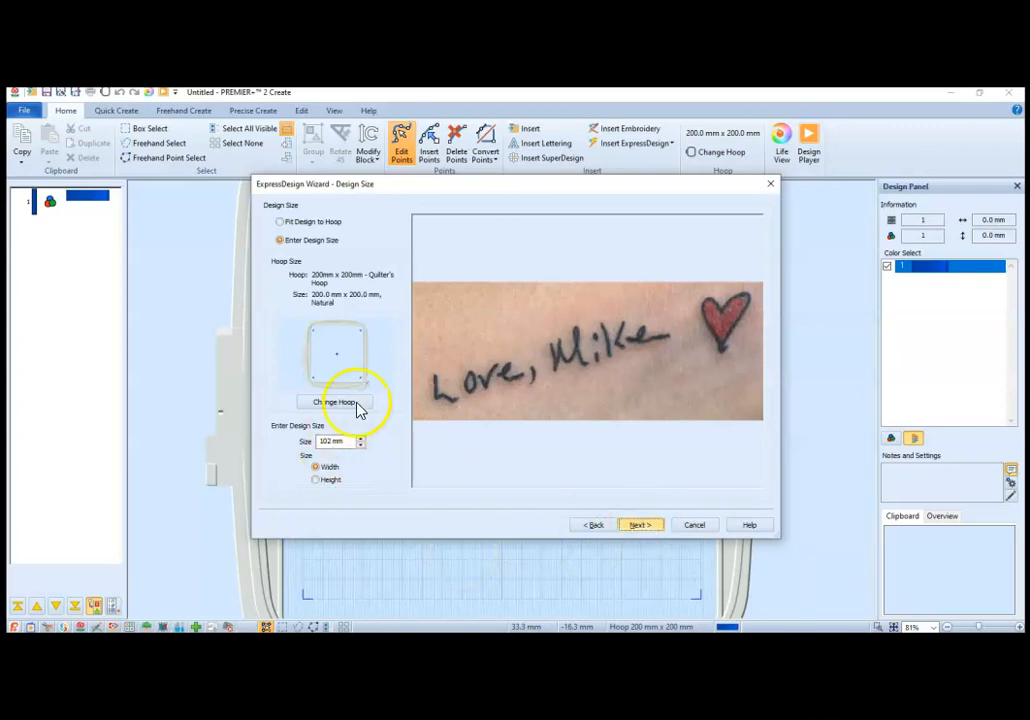
left_click(645, 527)
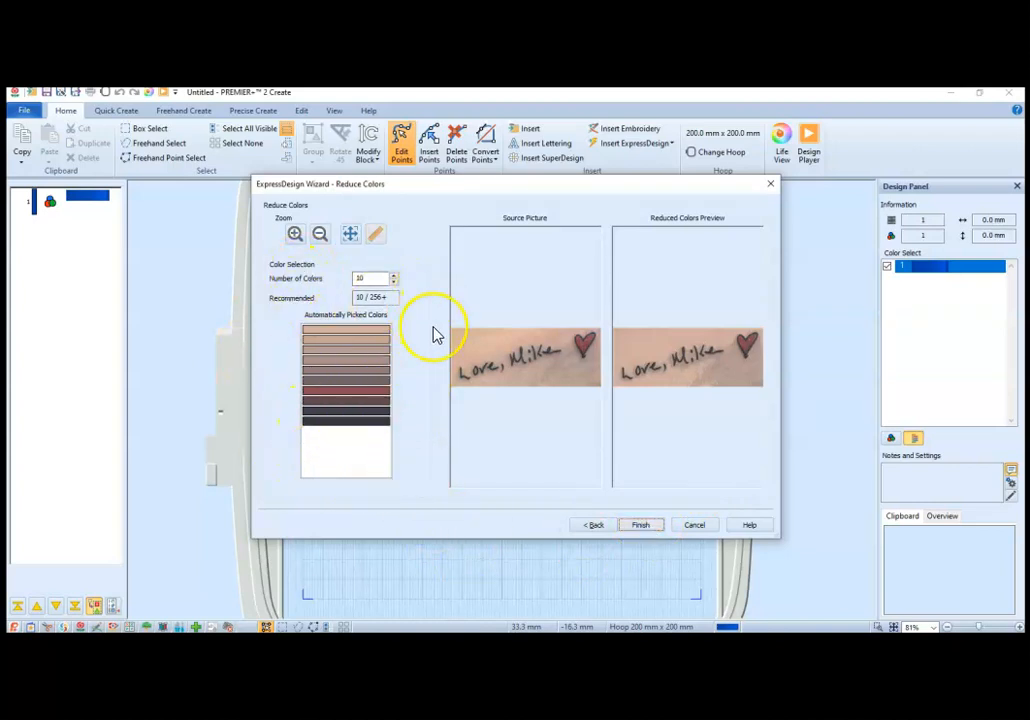
left_click(653, 526)
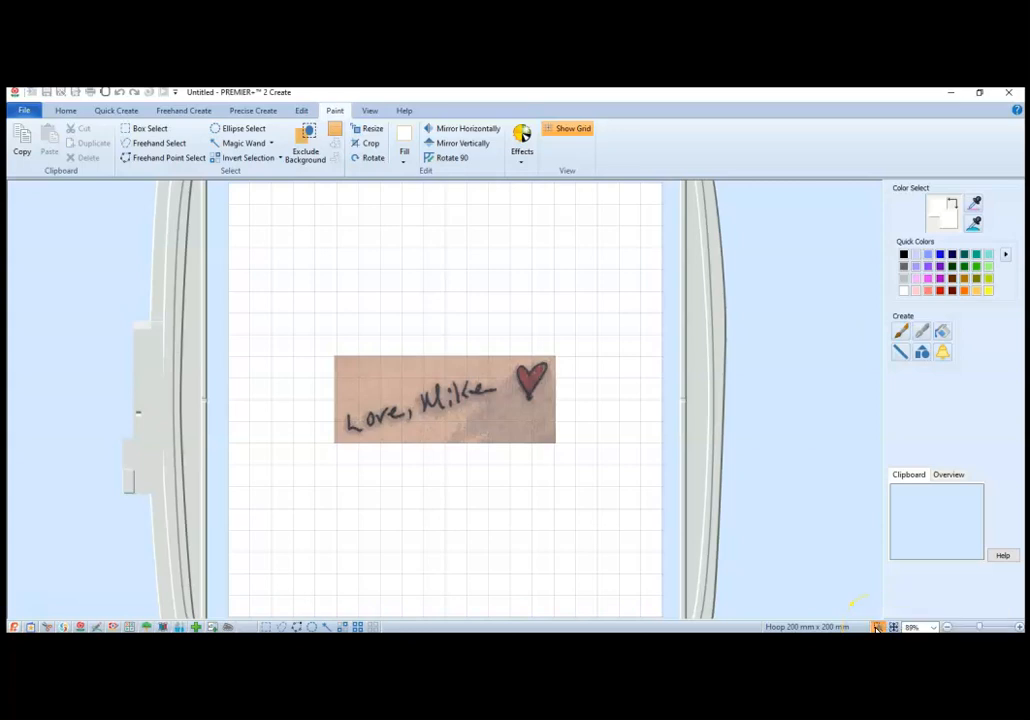
Step: Choose Triple Stitch as the line type for tracing over the loaded signature picture
left_click(875, 625)
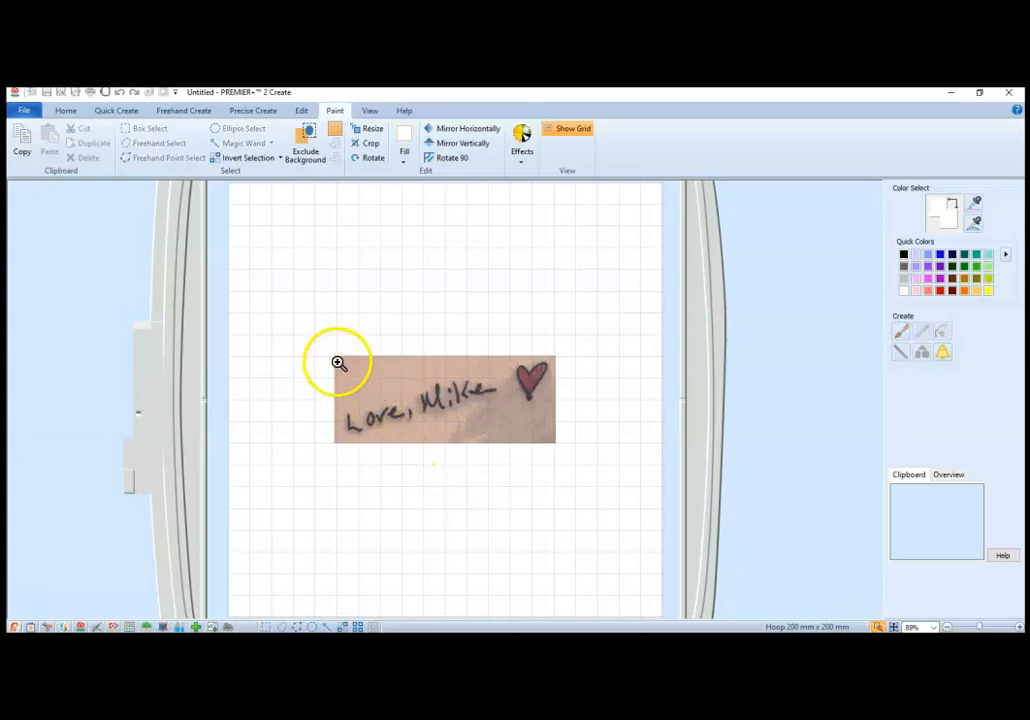
left_click_drag(336, 358, 557, 449)
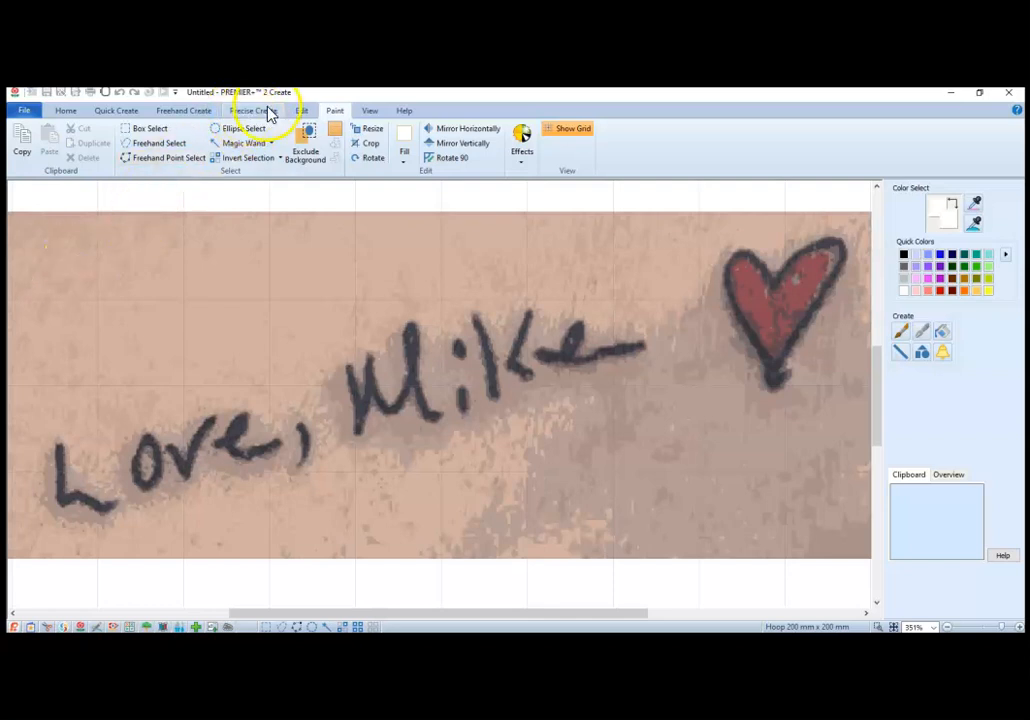
left_click(66, 111)
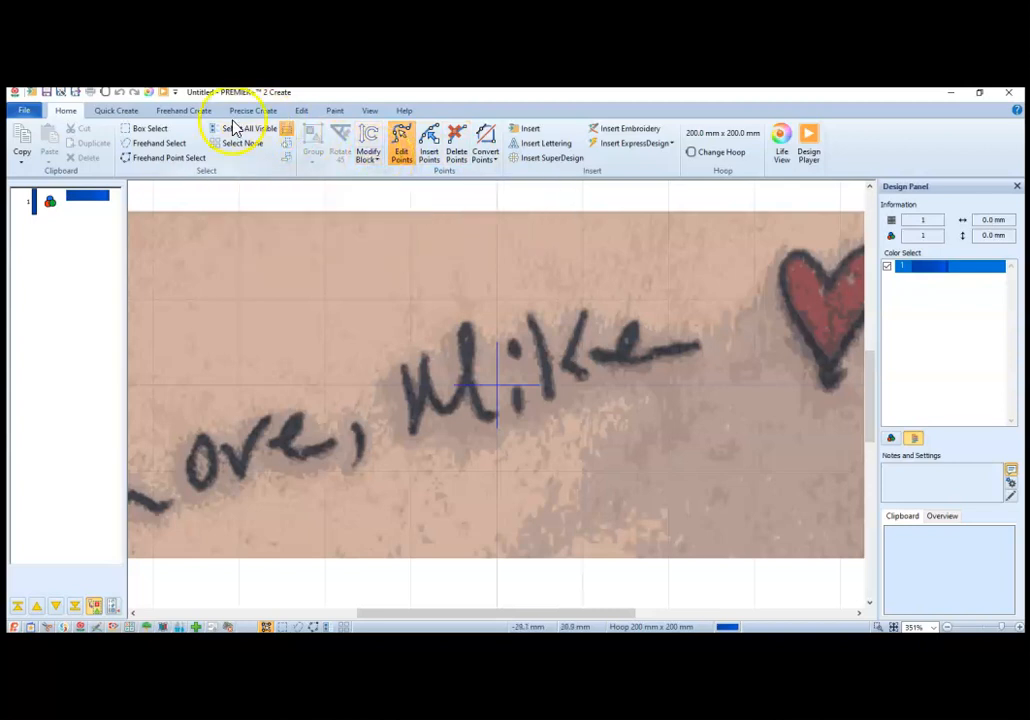
left_click(117, 112)
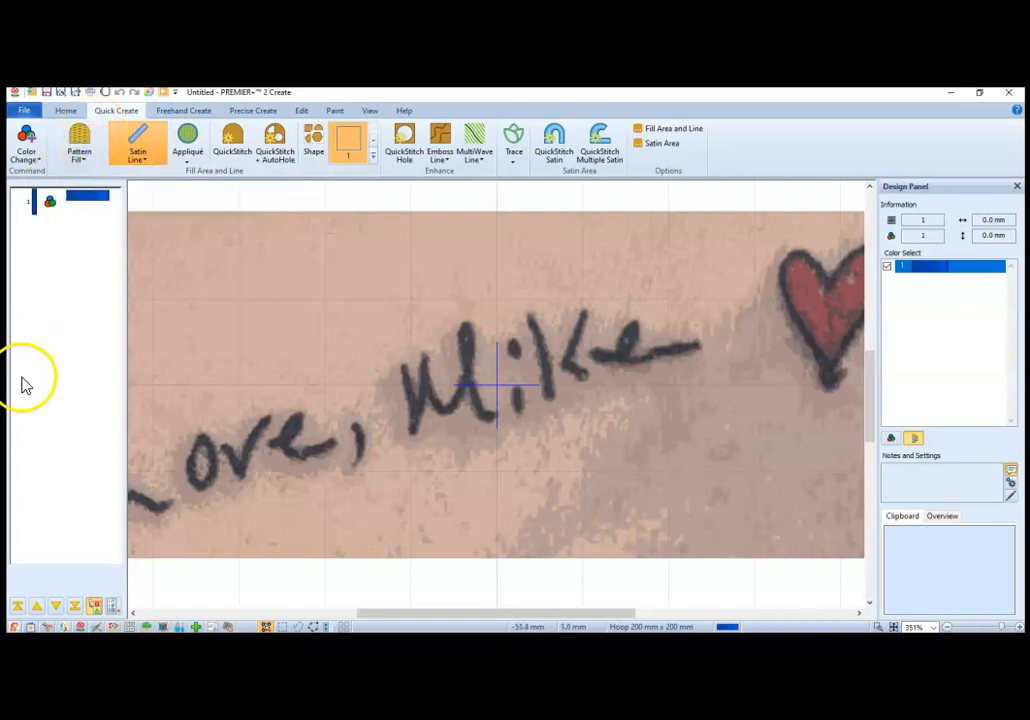
left_click(154, 150)
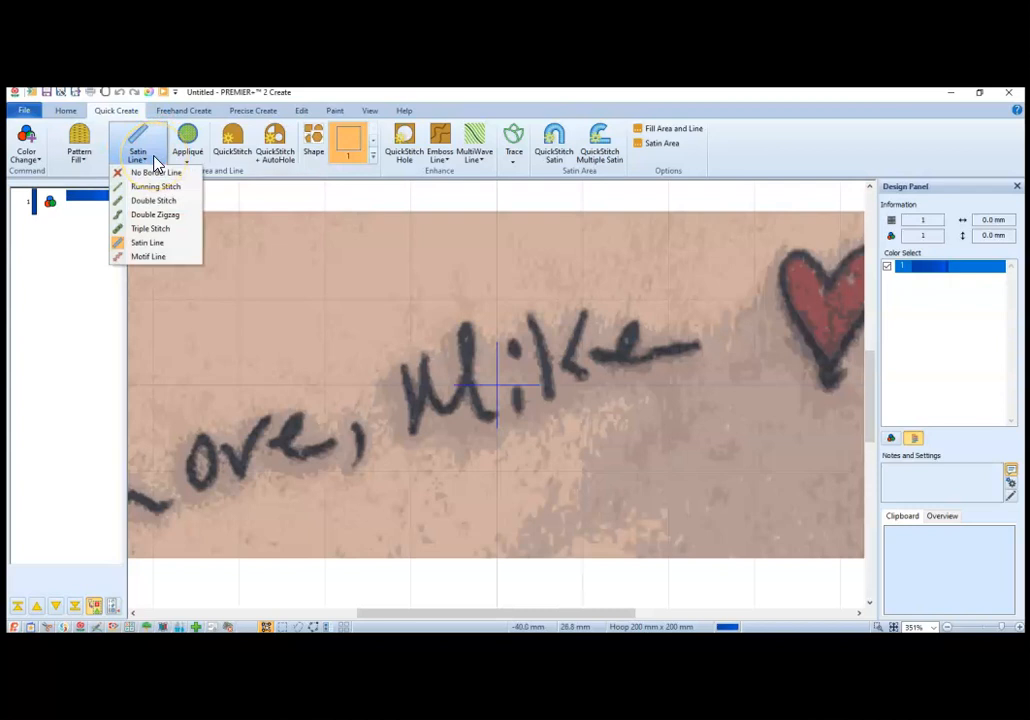
left_click(150, 230)
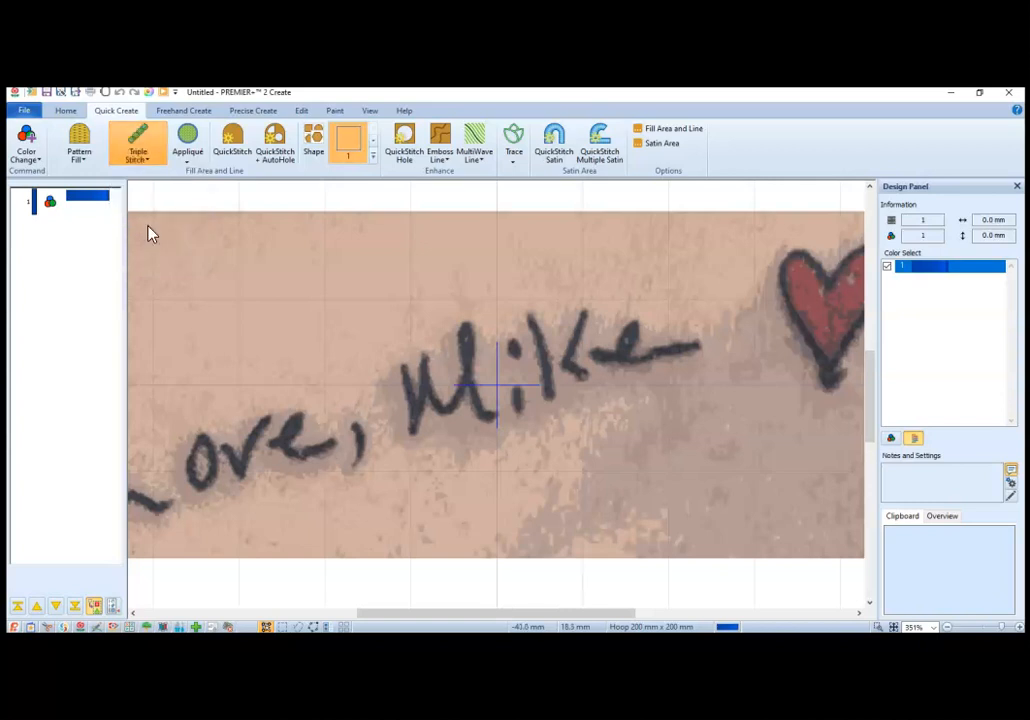
Step: Set the triple stitch length to 1.5 mm in the Fill Area and Line options
left_click(679, 136)
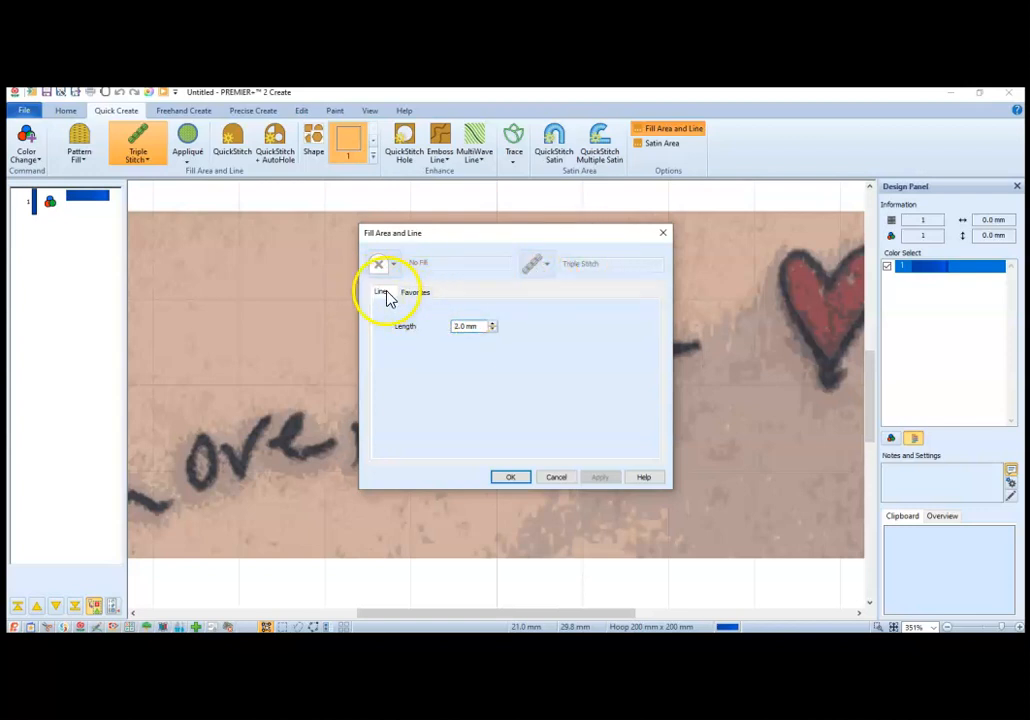
left_click_drag(467, 328, 442, 331)
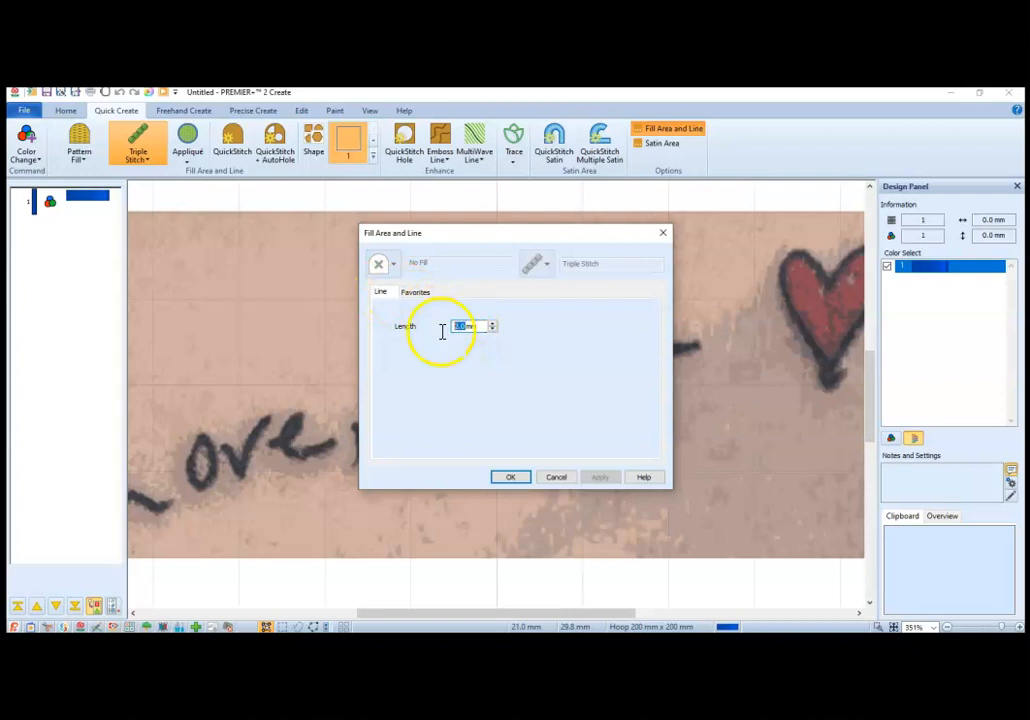
type("1.5")
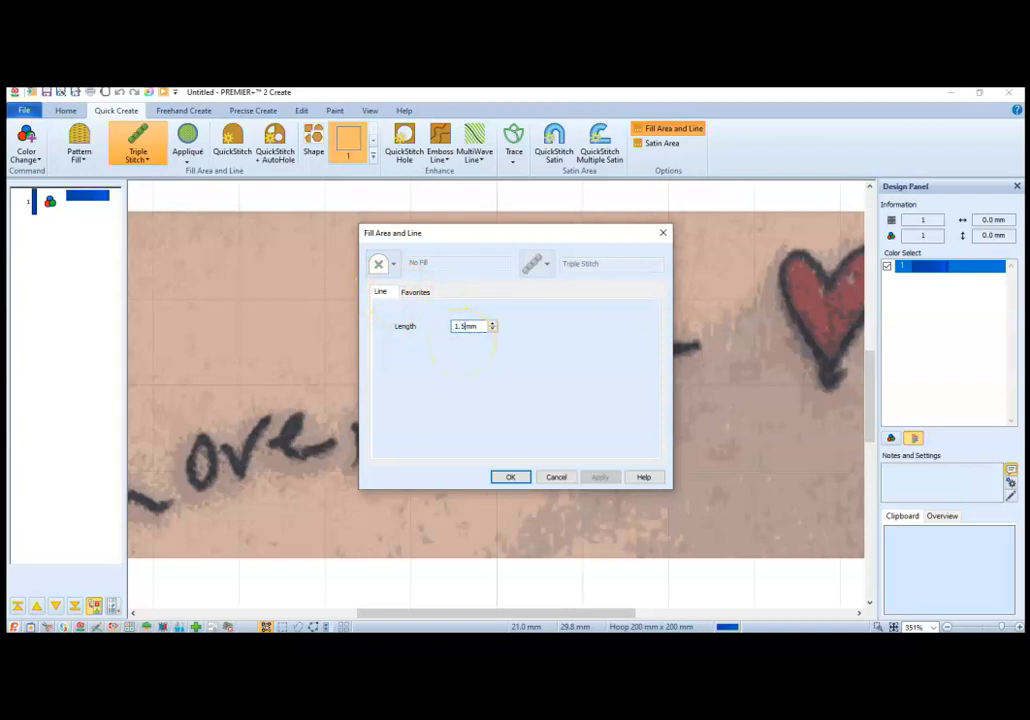
left_click(512, 478)
left_click(511, 478)
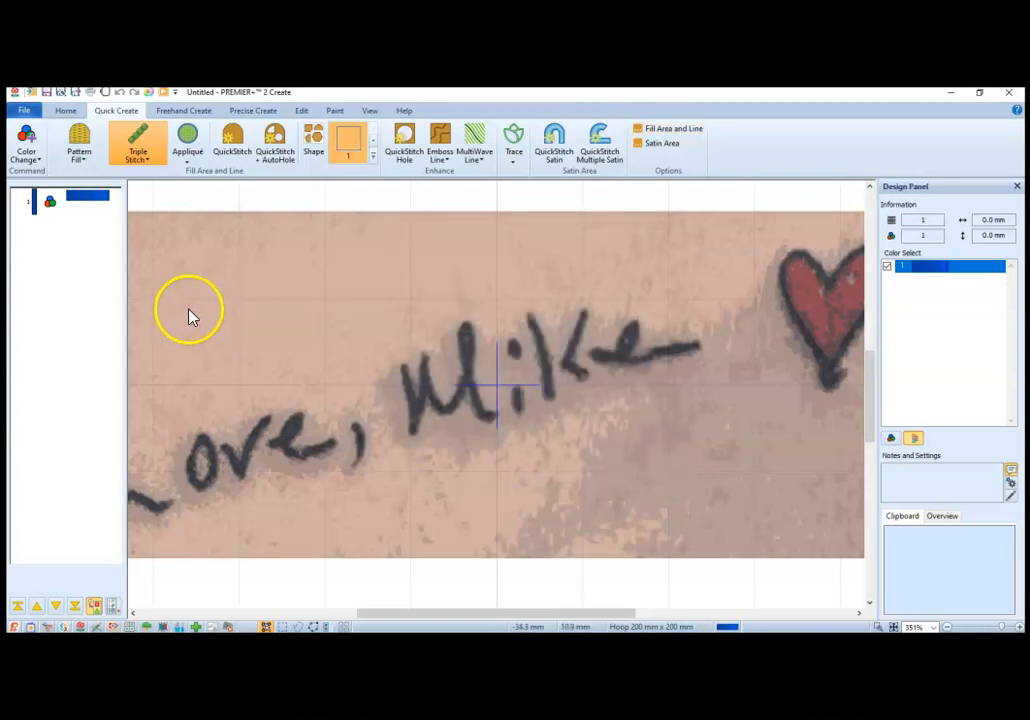
Step: Trace the letter "L" of "Love" as an open triple stitch line with Create Area or Line
left_click(256, 111)
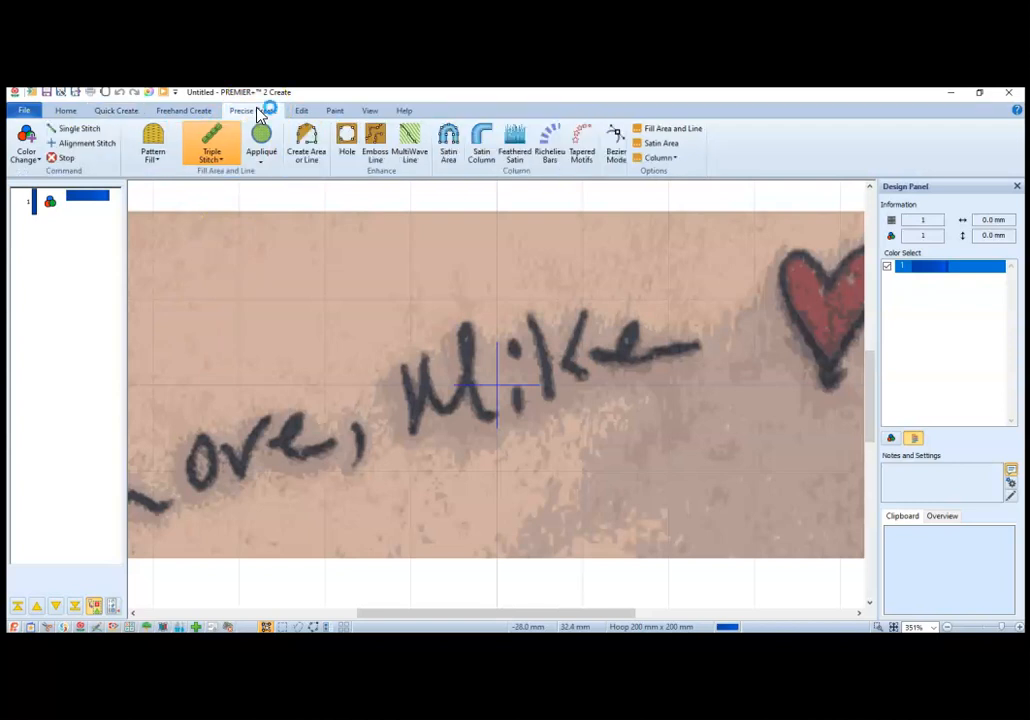
left_click(306, 158)
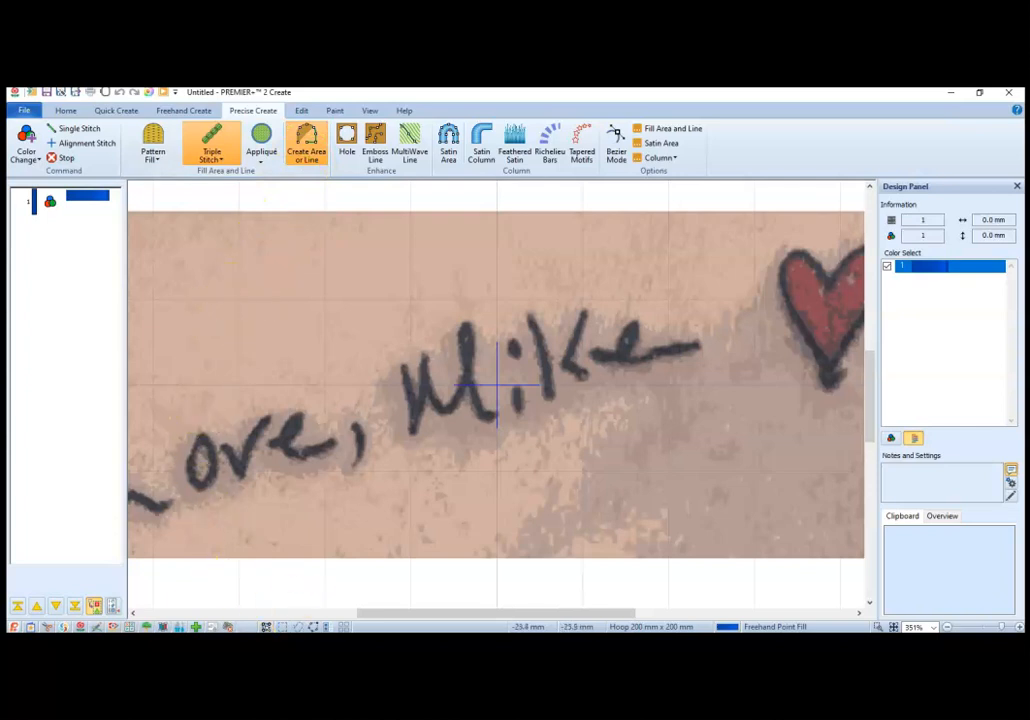
left_click_drag(483, 613, 418, 625)
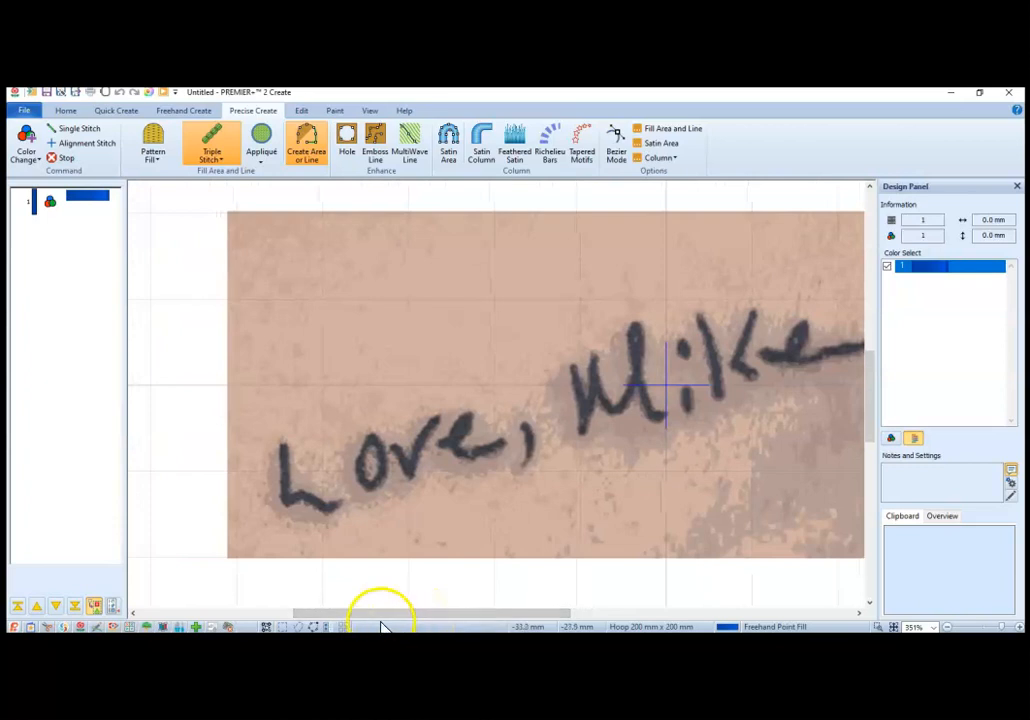
left_click(285, 454)
left_click(285, 495)
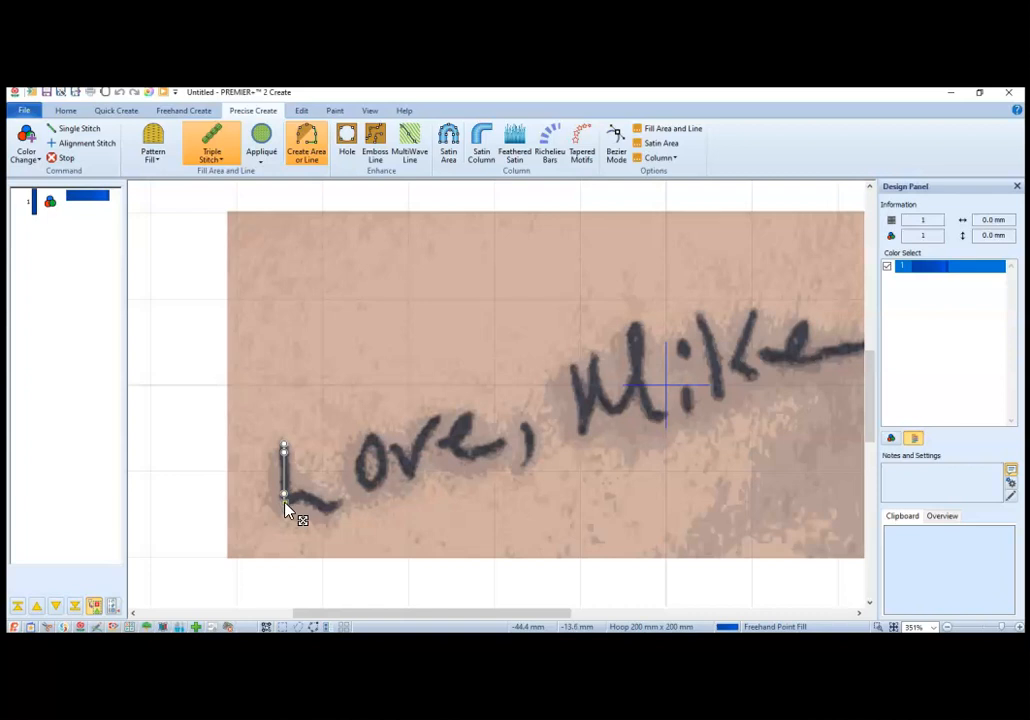
left_click(285, 497)
left_click(312, 503)
left_click(328, 513)
right_click(342, 500)
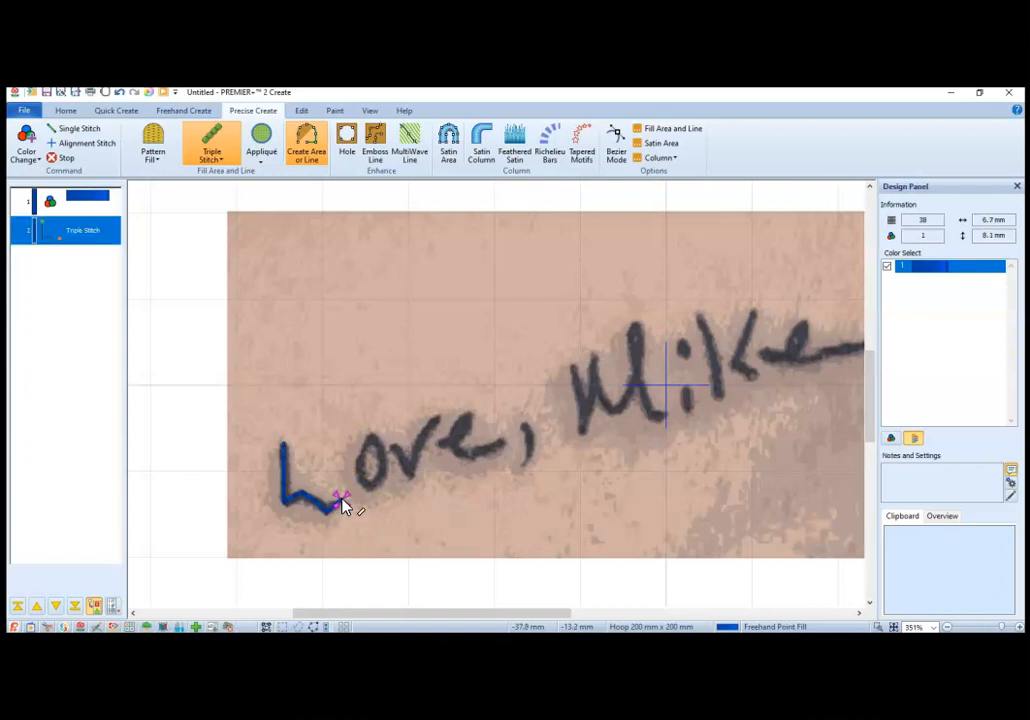
Step: Trace the letter "o" of "Love" as a closed triple stitch outline
left_click(366, 451)
mouse_move(363, 458)
left_mouse_down()
mouse_move(368, 491)
mouse_move(384, 481)
mouse_move(371, 438)
left_mouse_up()
mouse_move(378, 450)
left_mouse_down()
mouse_move(380, 489)
mouse_move(362, 460)
left_mouse_up()
left_click(63, 112)
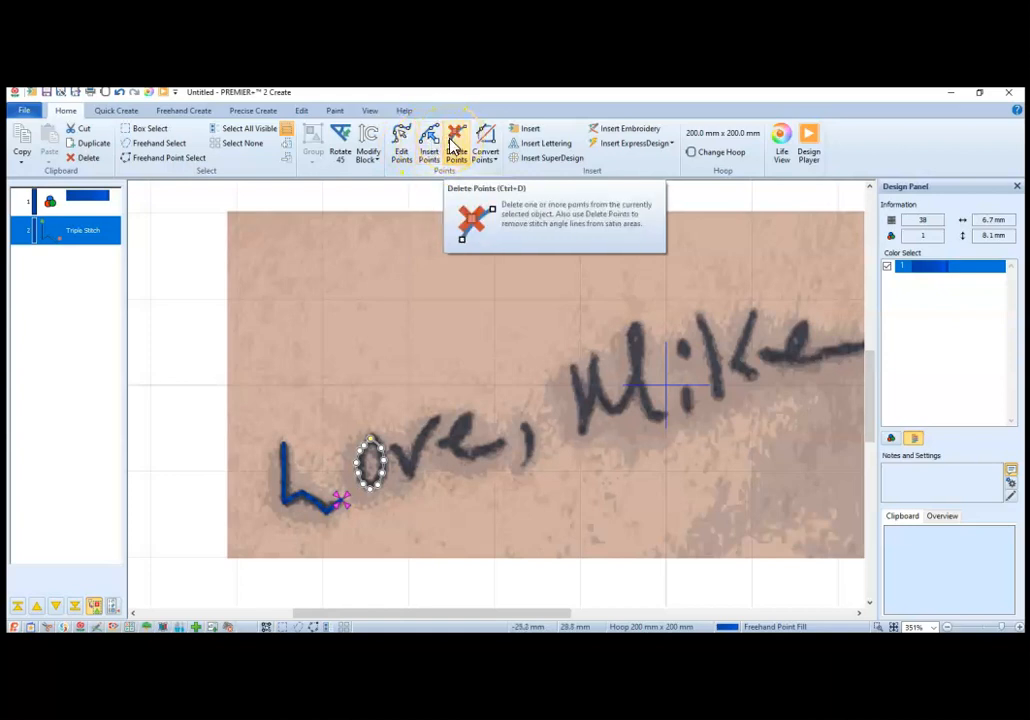
left_click(270, 112)
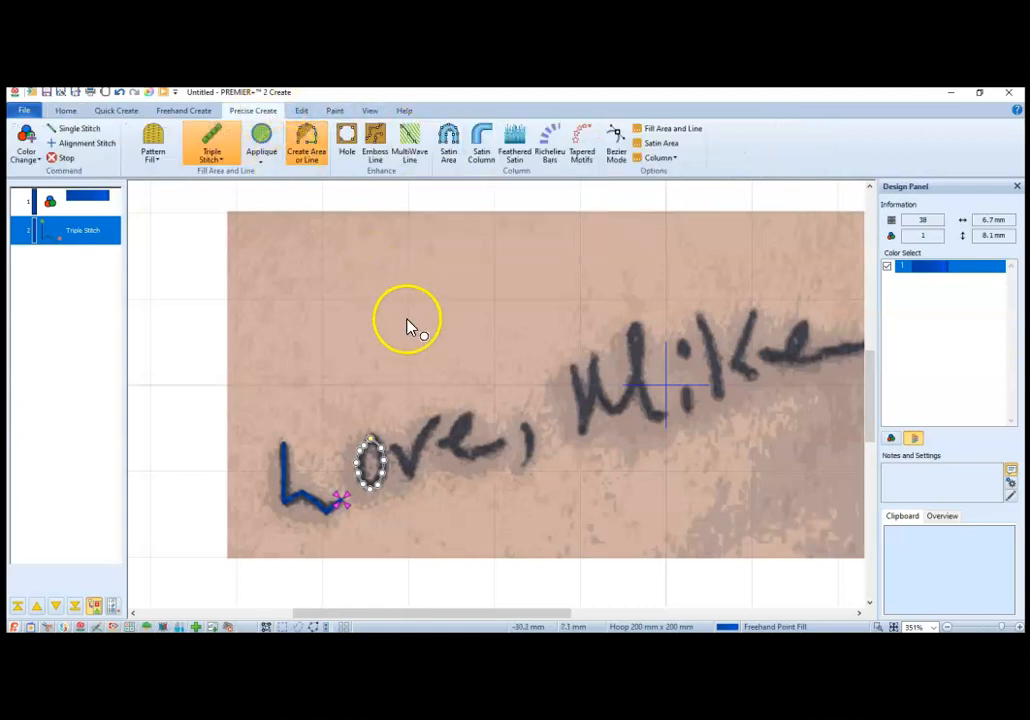
right_click(367, 457)
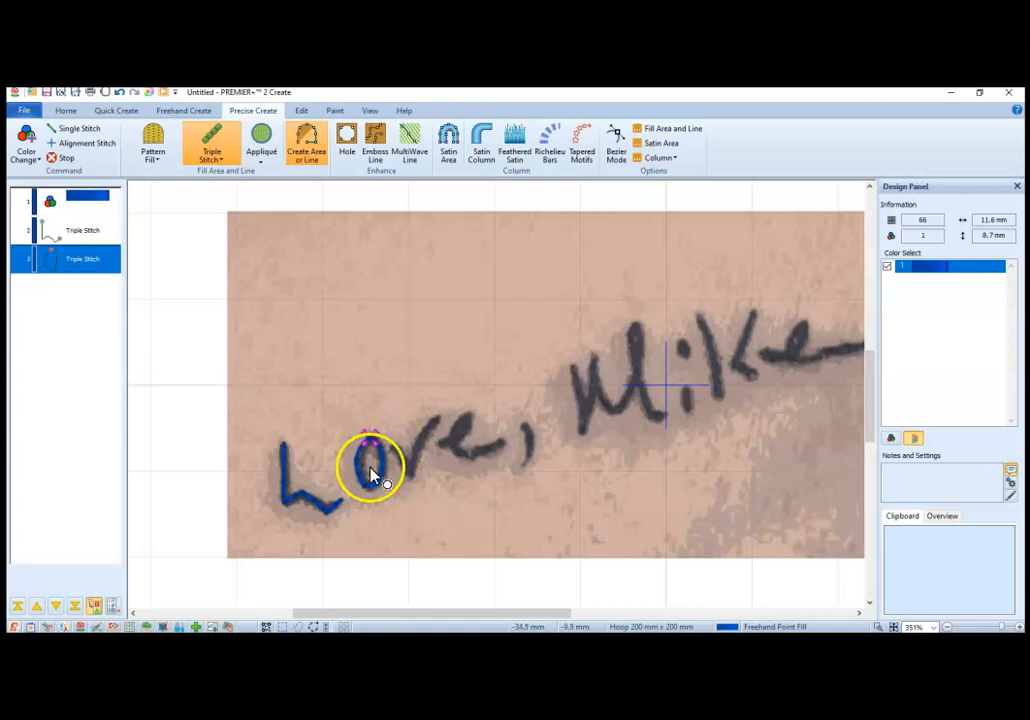
Step: Check the Fill Area and Line properties of the traced "o" and its position in the stitching sequence
right_click(79, 268)
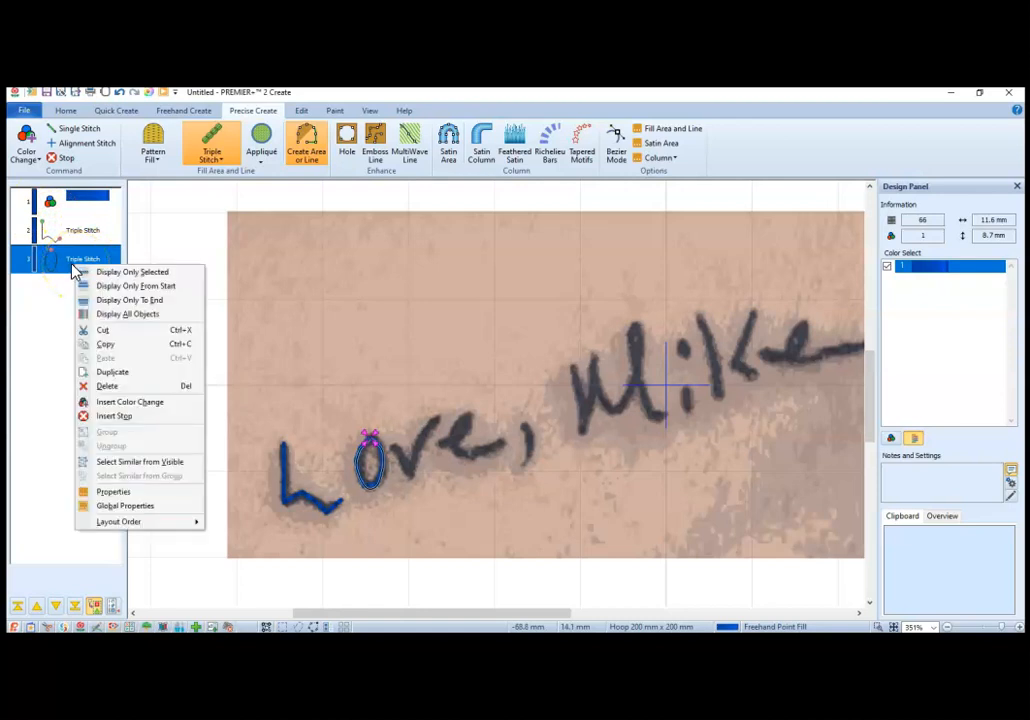
left_click(127, 496)
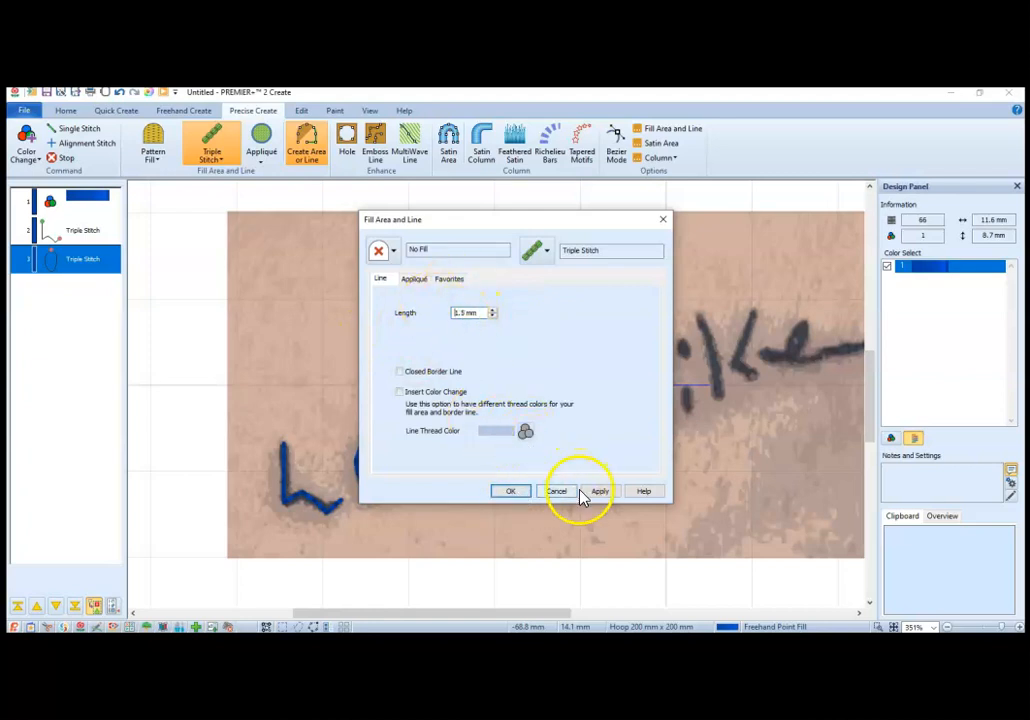
left_click(510, 491)
left_click(375, 471)
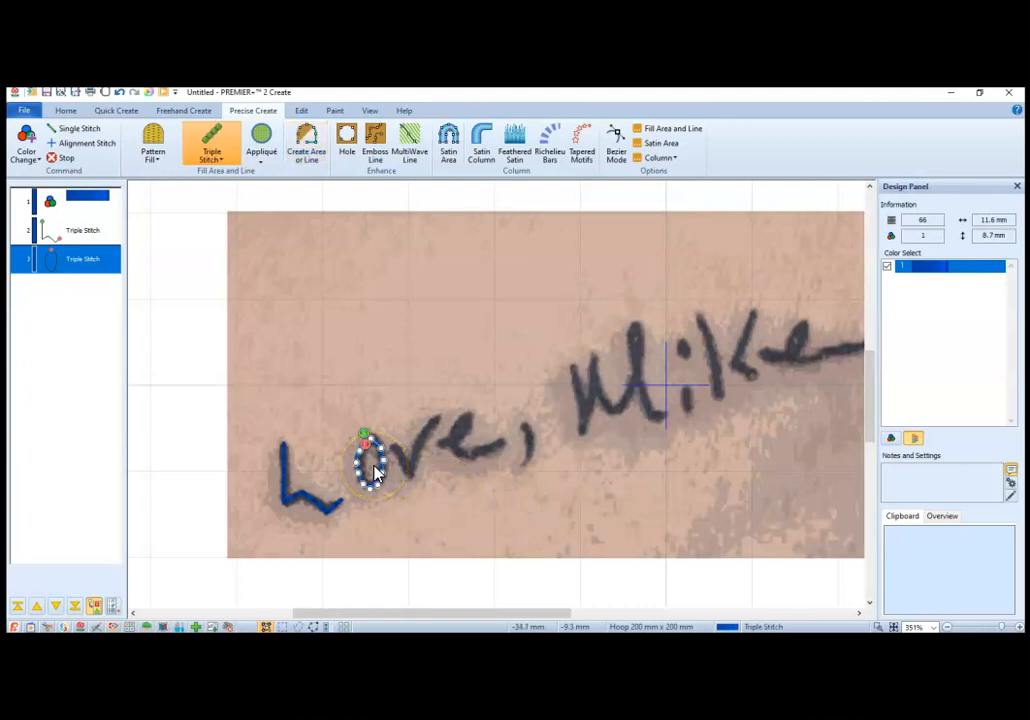
left_click(383, 474)
left_click(92, 207)
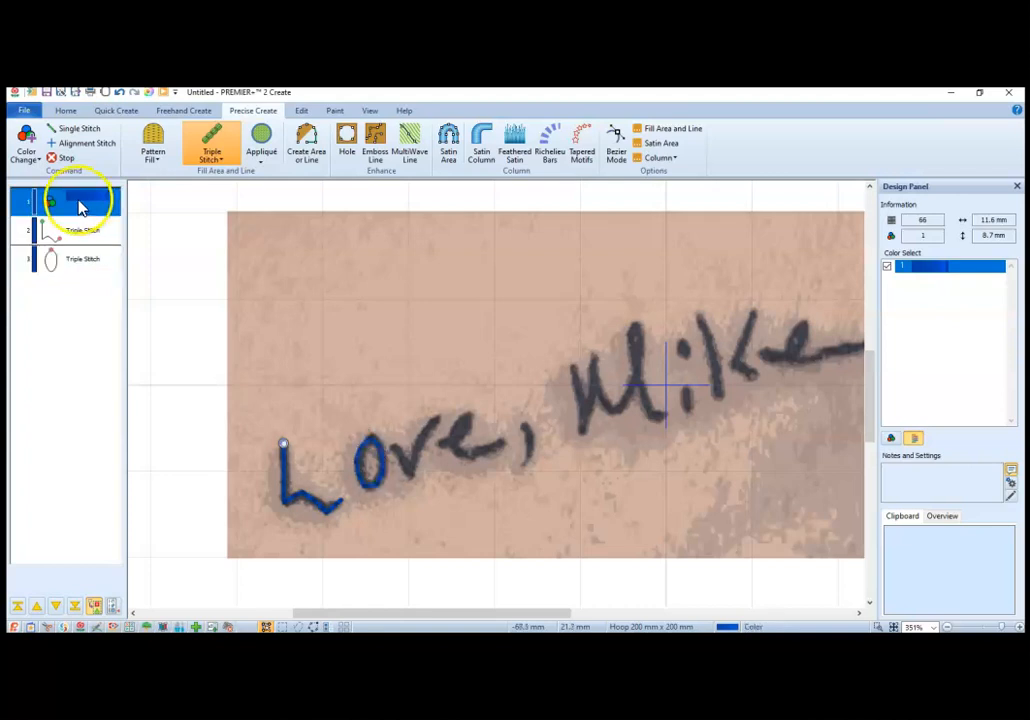
Step: Trace the letter "v" of "Love" as an open triple stitch line placed after the "o" in the sequence
left_click(111, 267)
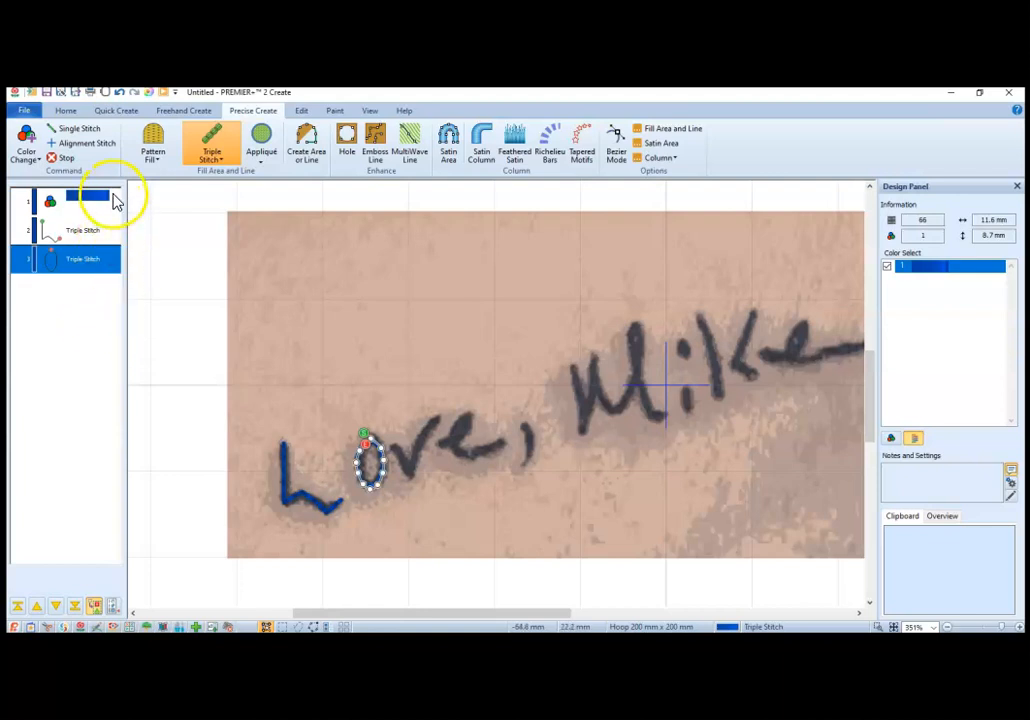
left_click(306, 147)
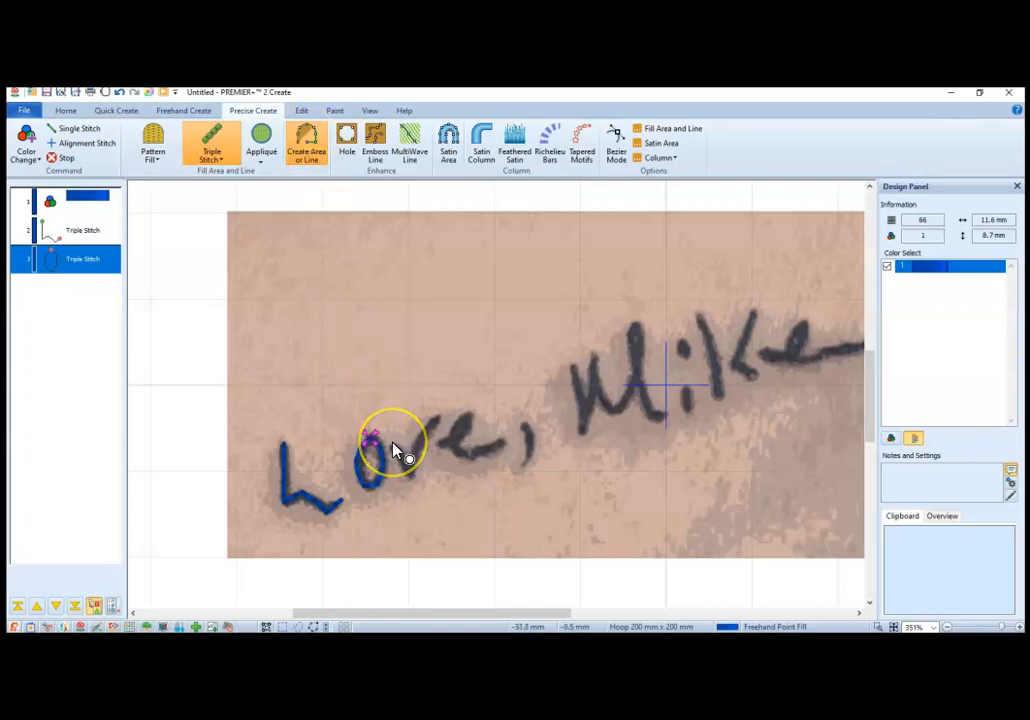
left_click(406, 481)
left_click(411, 478)
left_click(422, 434)
left_click(430, 426)
double_click(437, 424)
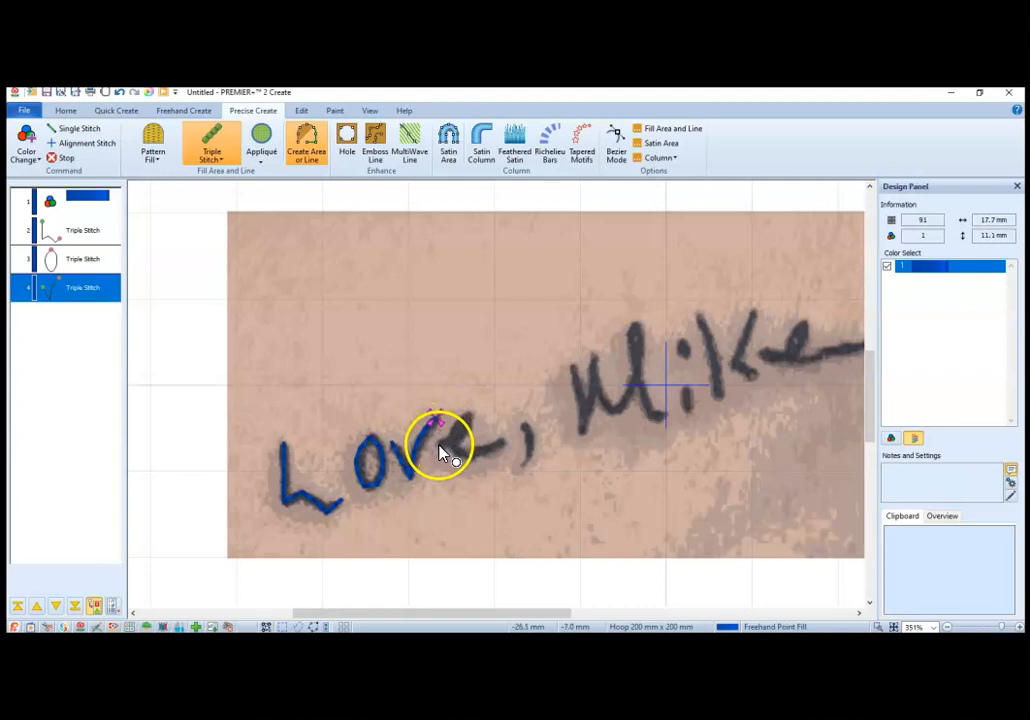
Step: Trace the looped letter "e" of "Love" as one open triple stitch line ending at its tail
left_click(446, 449)
left_click(459, 439)
left_click(466, 431)
left_click(471, 424)
left_click(467, 414)
left_click(460, 415)
left_click(455, 422)
left_click(450, 430)
left_click(449, 438)
left_click(454, 450)
left_click(463, 454)
left_click(472, 456)
left_click(482, 454)
left_click(492, 451)
left_click(498, 445)
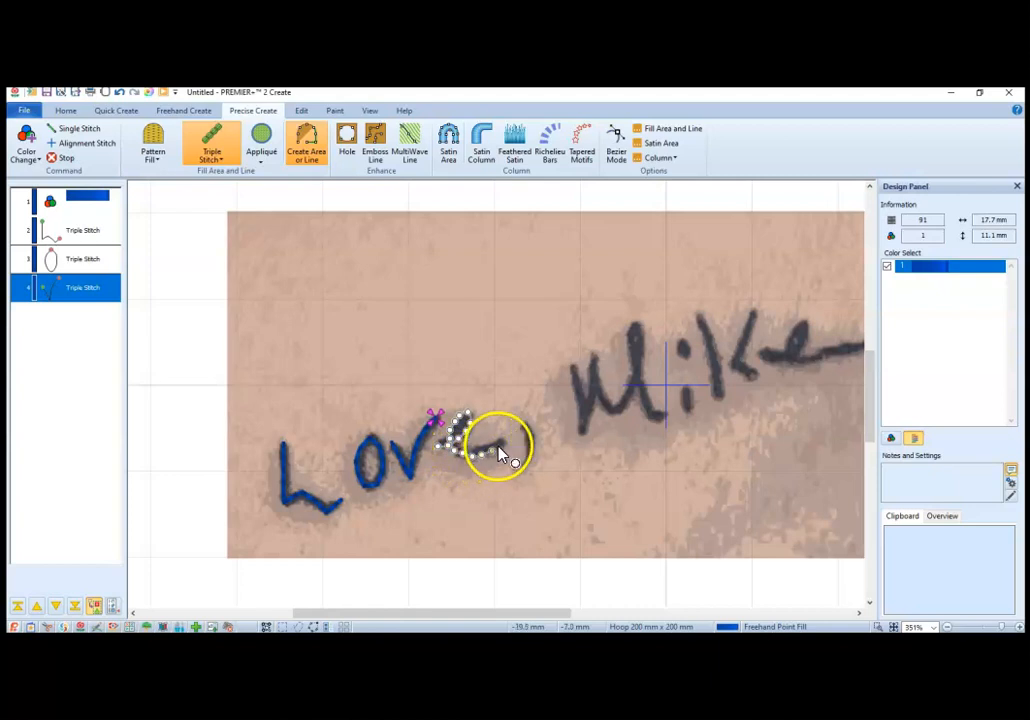
key("Return")
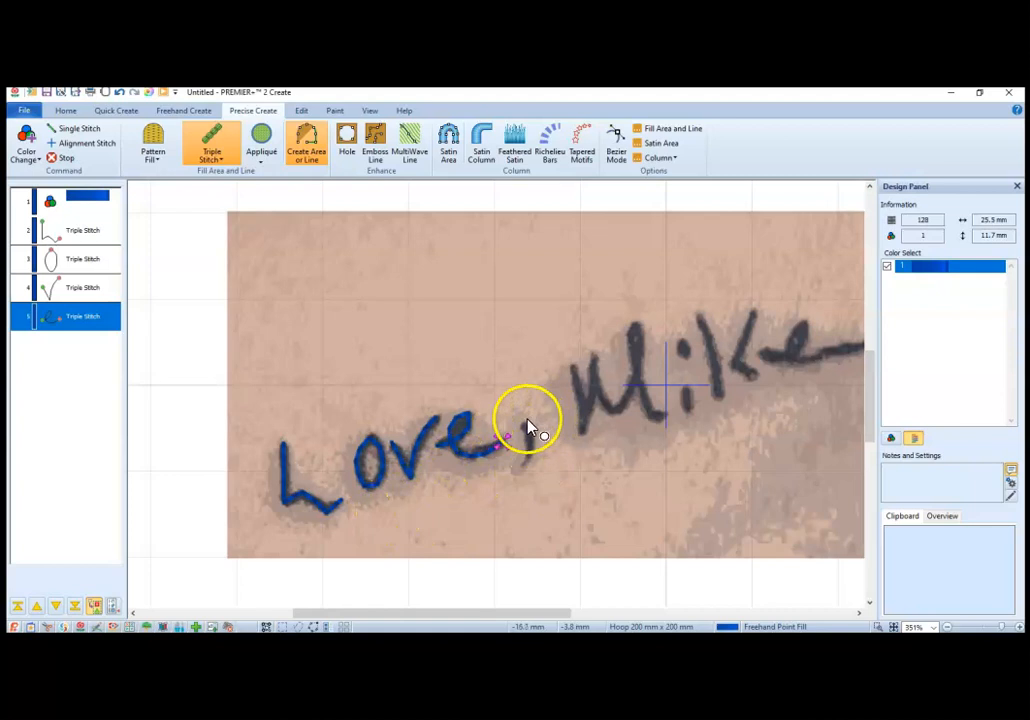
Step: Trace the comma after "Love" as a short curved open triple stitch line
left_click(525, 424)
left_click(530, 434)
left_click(530, 447)
right_click(523, 466)
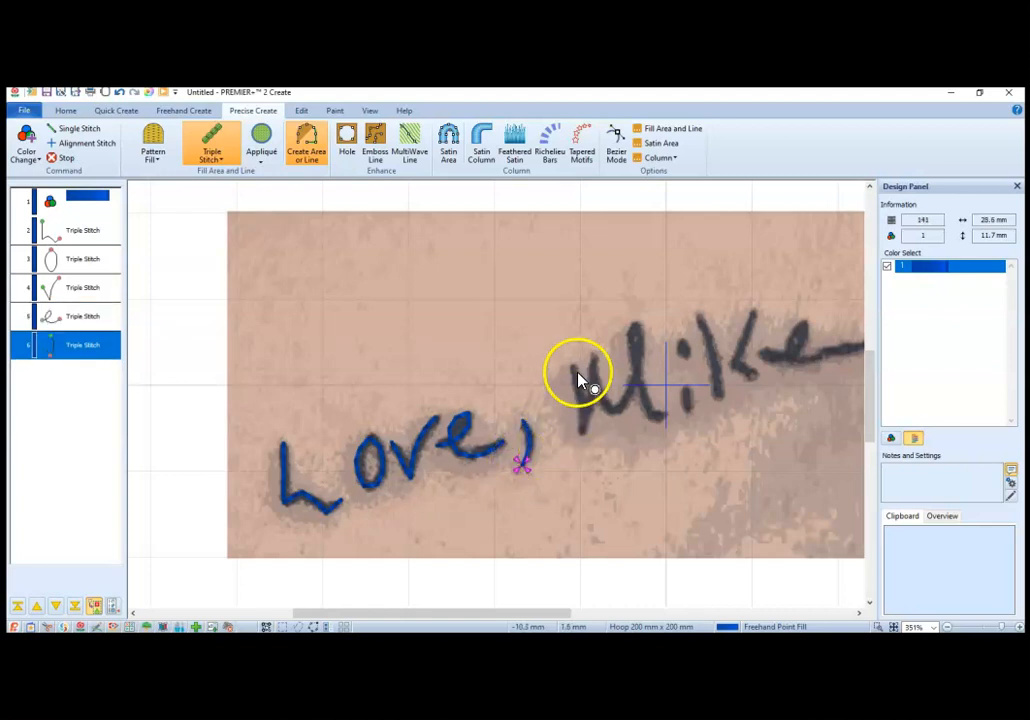
Step: Trace the capital first letter of the signed name as one continuous open triple stitch line
mouse_move(575, 372)
left_mouse_down()
mouse_move(584, 434)
mouse_move(597, 380)
mouse_move(589, 368)
mouse_move(612, 418)
mouse_move(630, 397)
mouse_move(636, 330)
mouse_move(641, 389)
mouse_move(664, 416)
left_mouse_up()
left_click(665, 416)
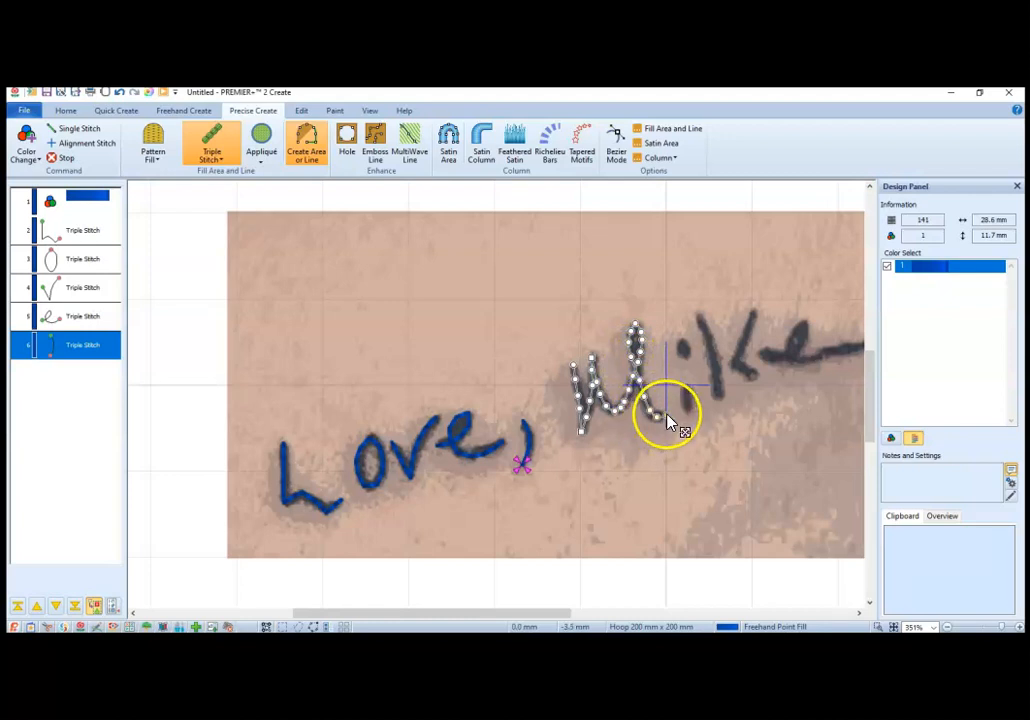
right_click(667, 419)
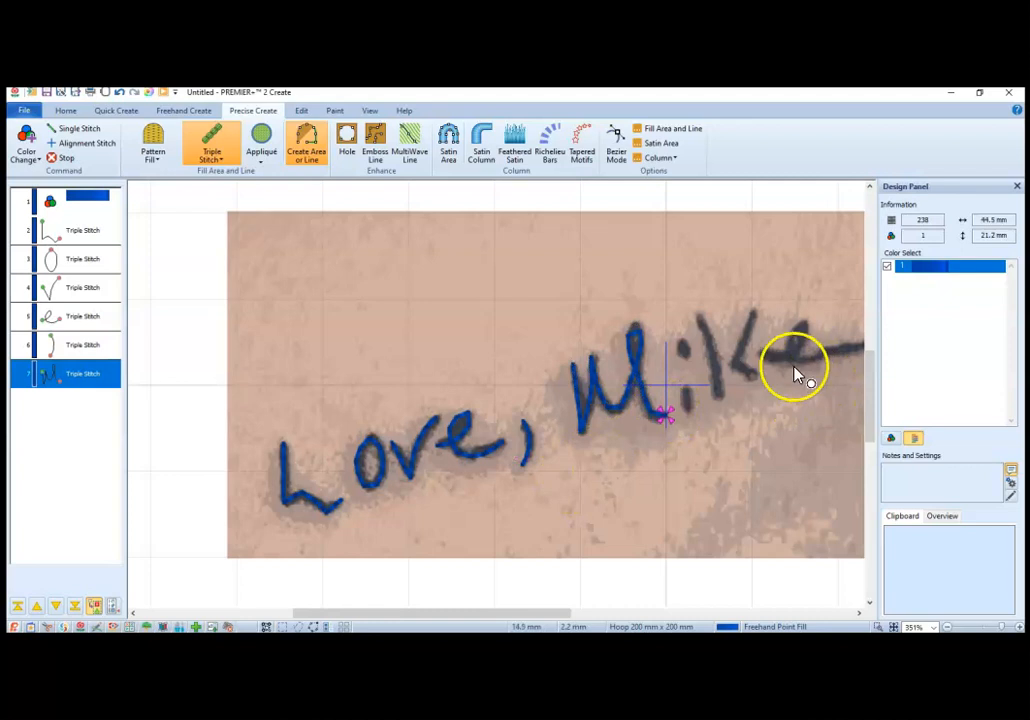
Step: Trace the dot of the name's second letter as a small closed triple stitch outline
left_click(679, 346)
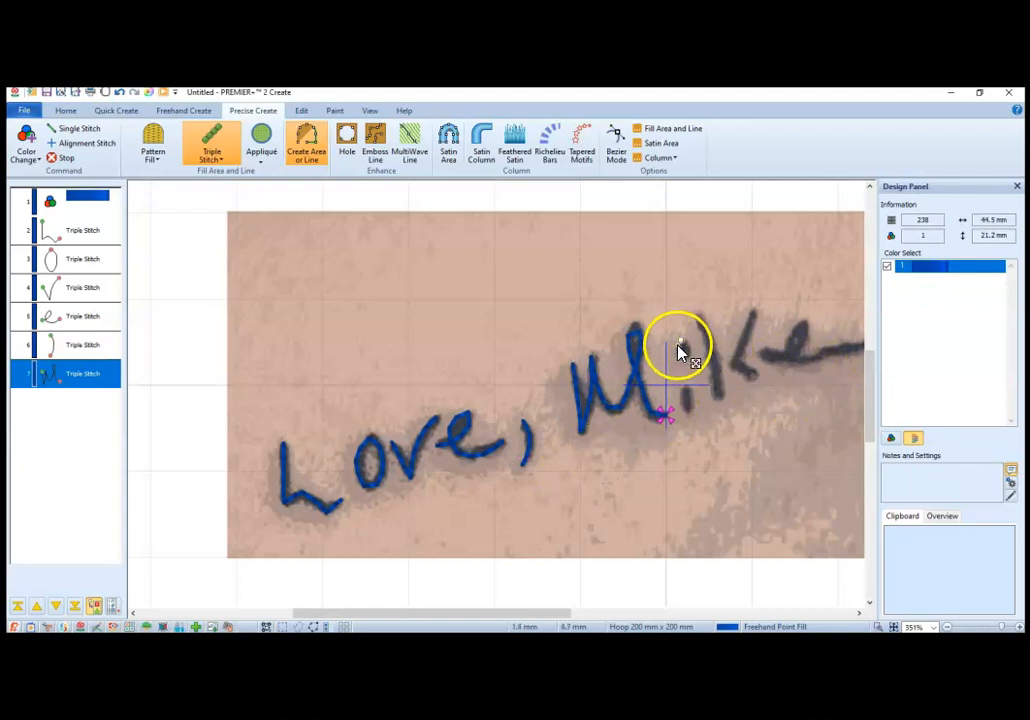
left_click(679, 351)
left_click(684, 357)
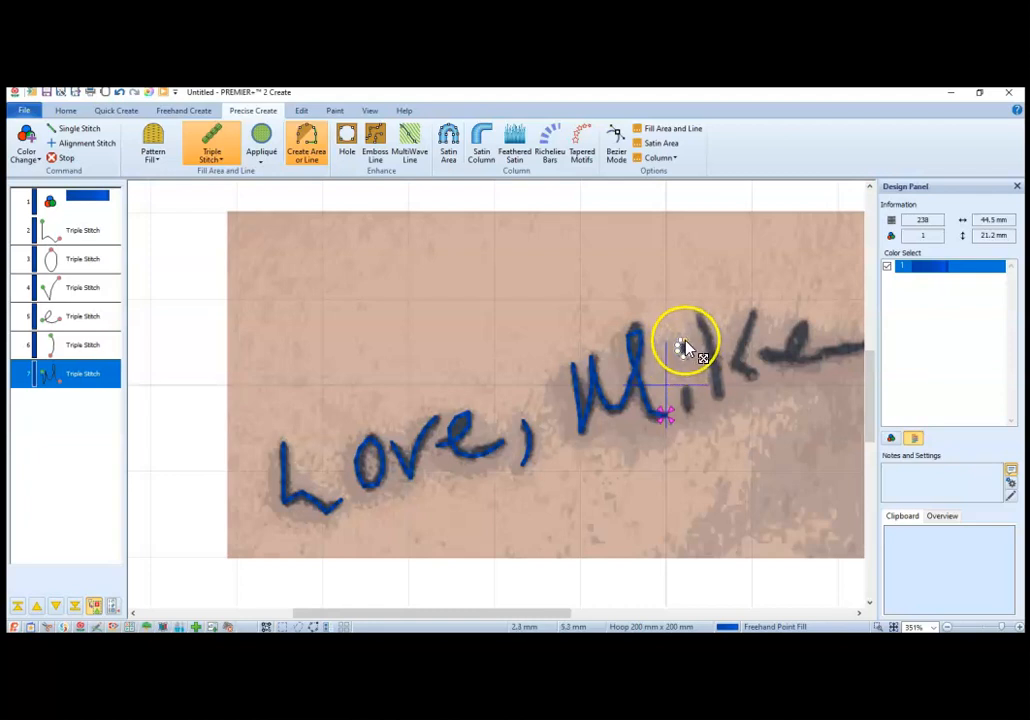
right_click(685, 342)
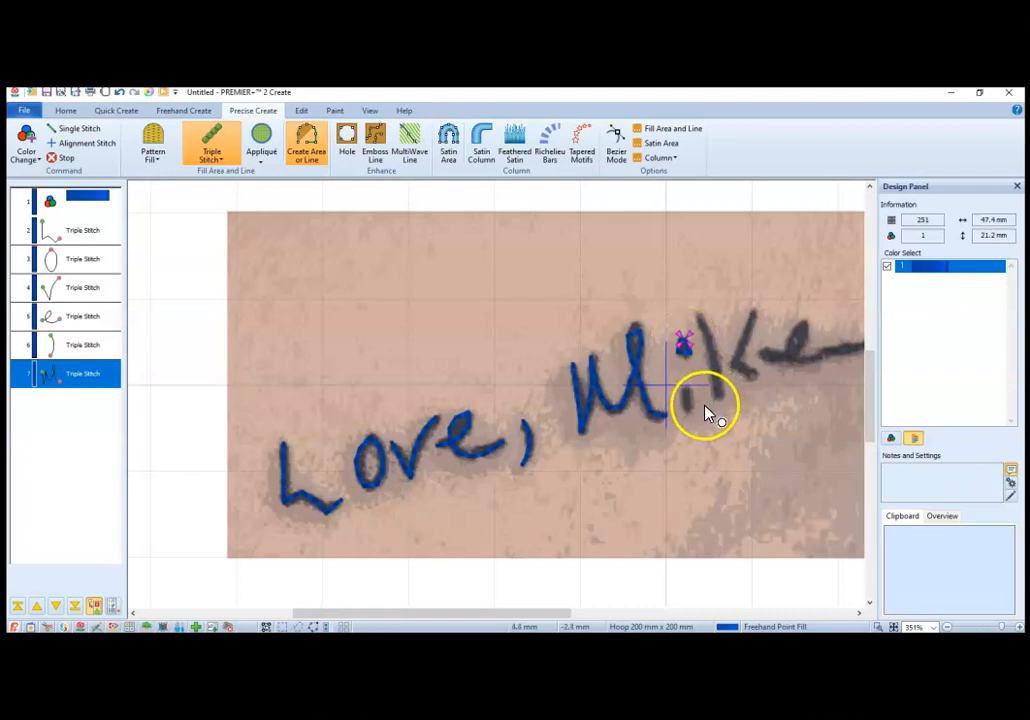
Step: Trace the short stem below the dot of the name's second letter as an open triple stitch line
left_click(687, 381)
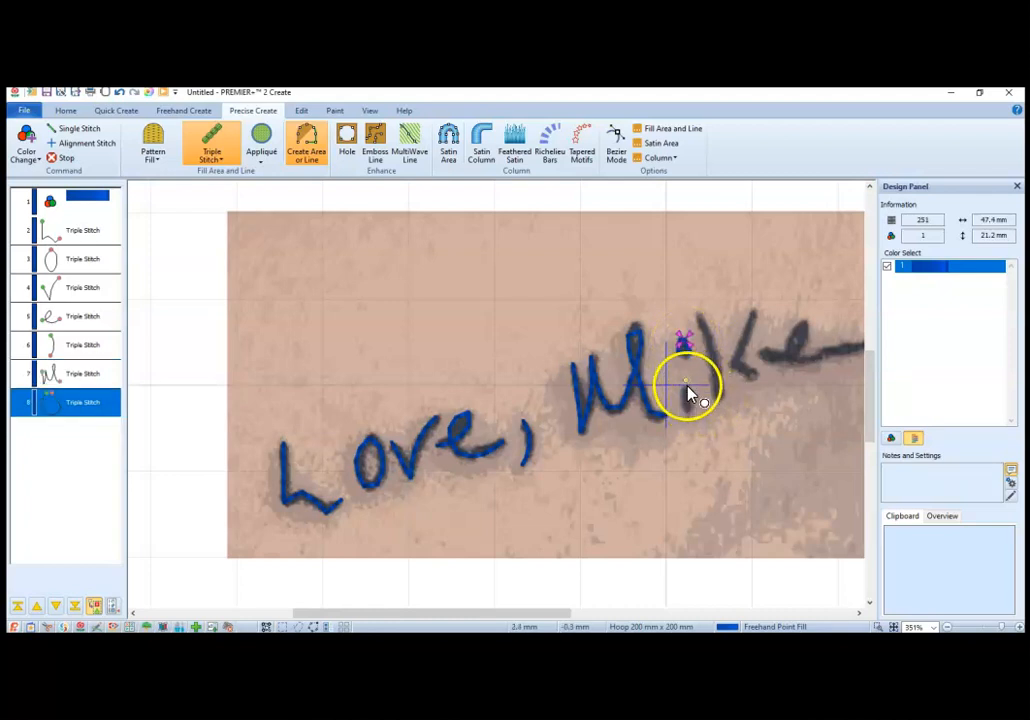
left_click(688, 398)
left_click(689, 406)
right_click(690, 420)
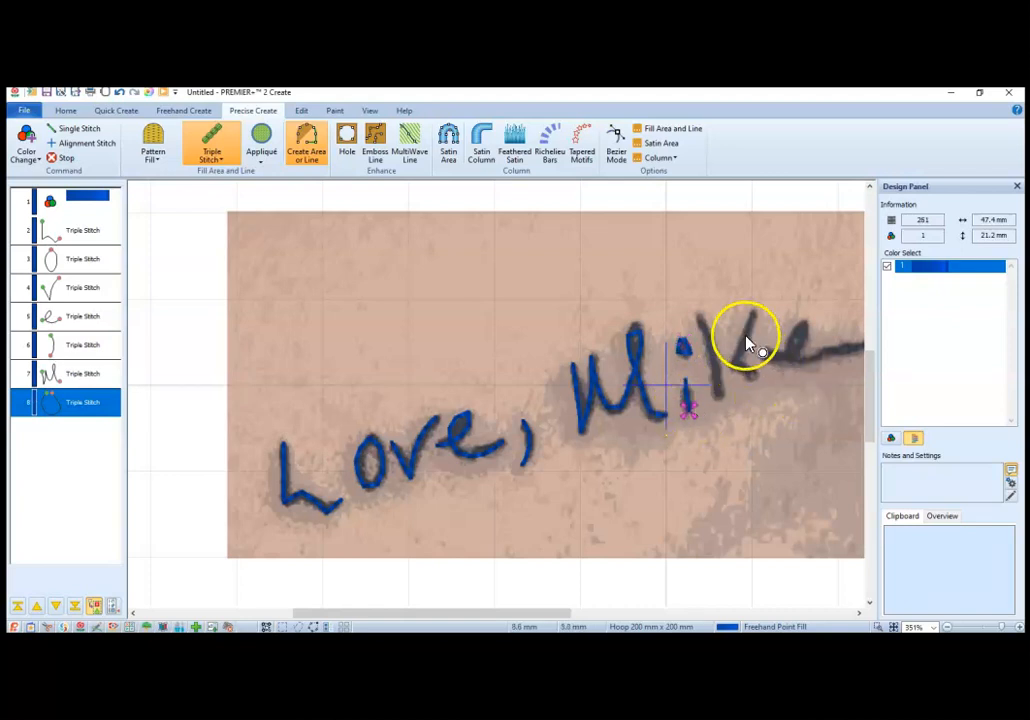
Step: Trace the long upright stroke of the name's third letter as an open triple stitch line, adjusting a point to follow the handwriting
left_click(699, 316)
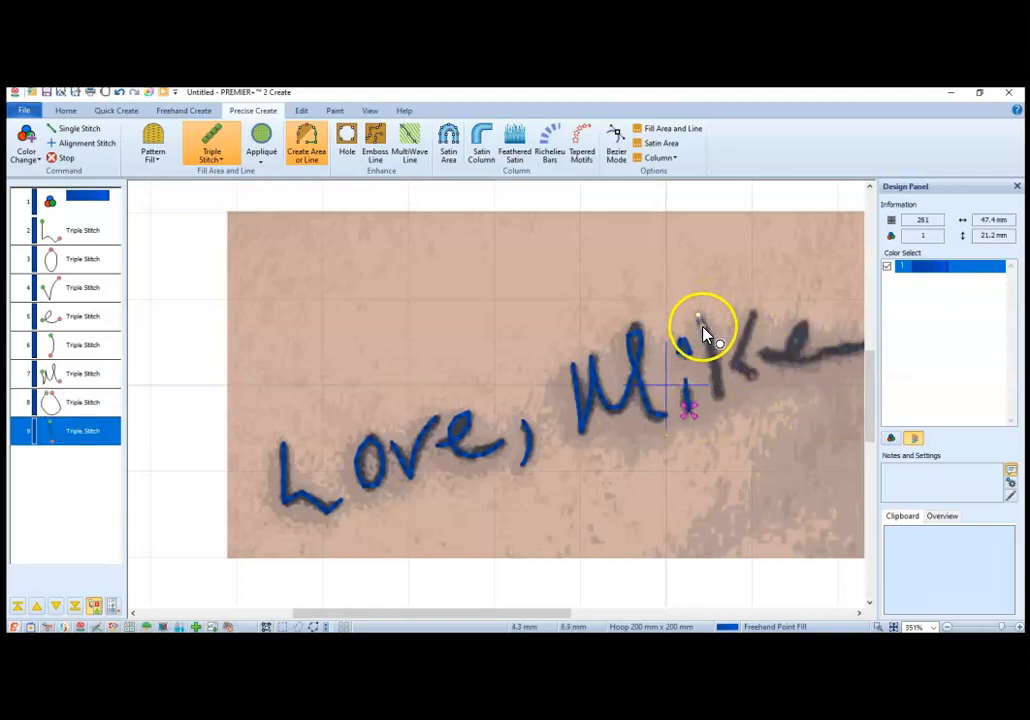
left_click(717, 380)
left_click(717, 390)
left_click(717, 398)
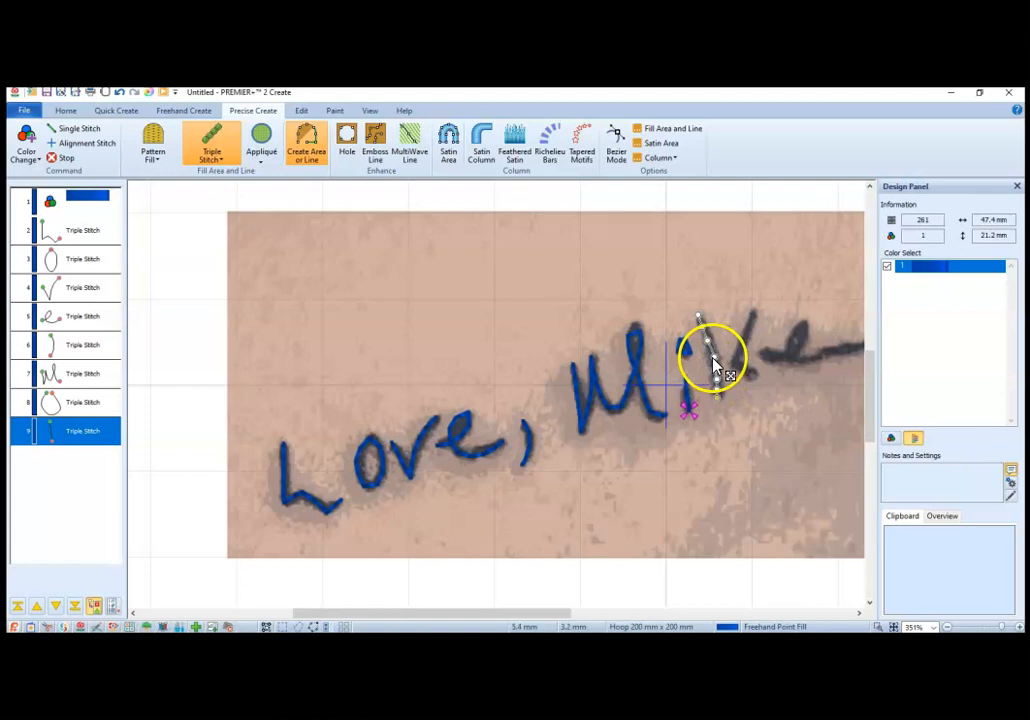
left_click_drag(714, 358, 712, 355)
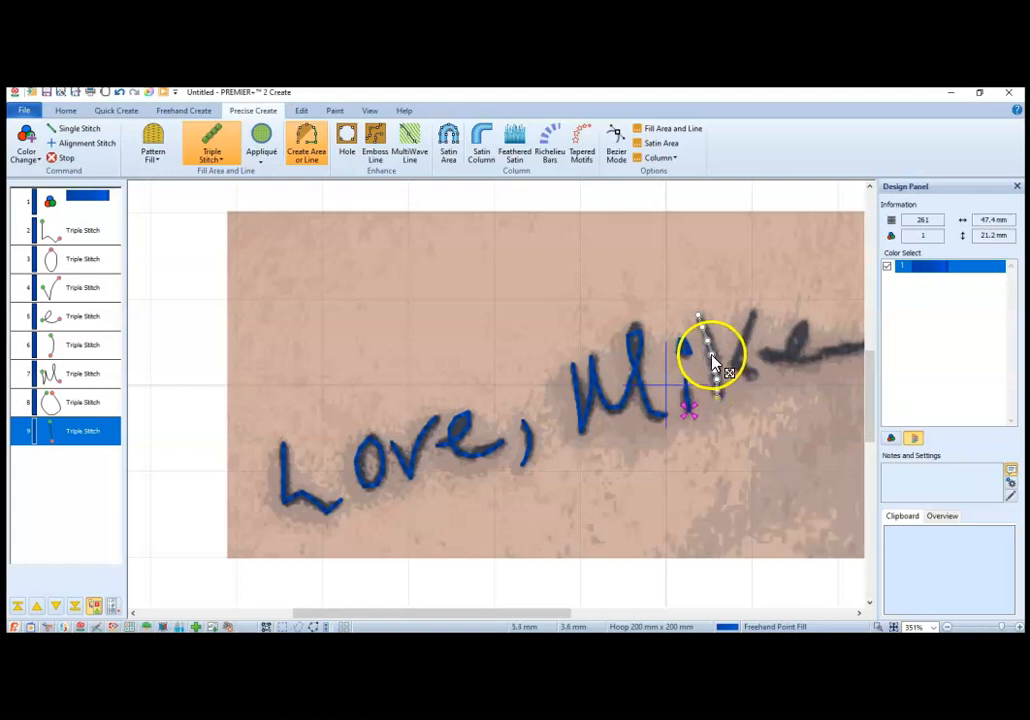
key("Return")
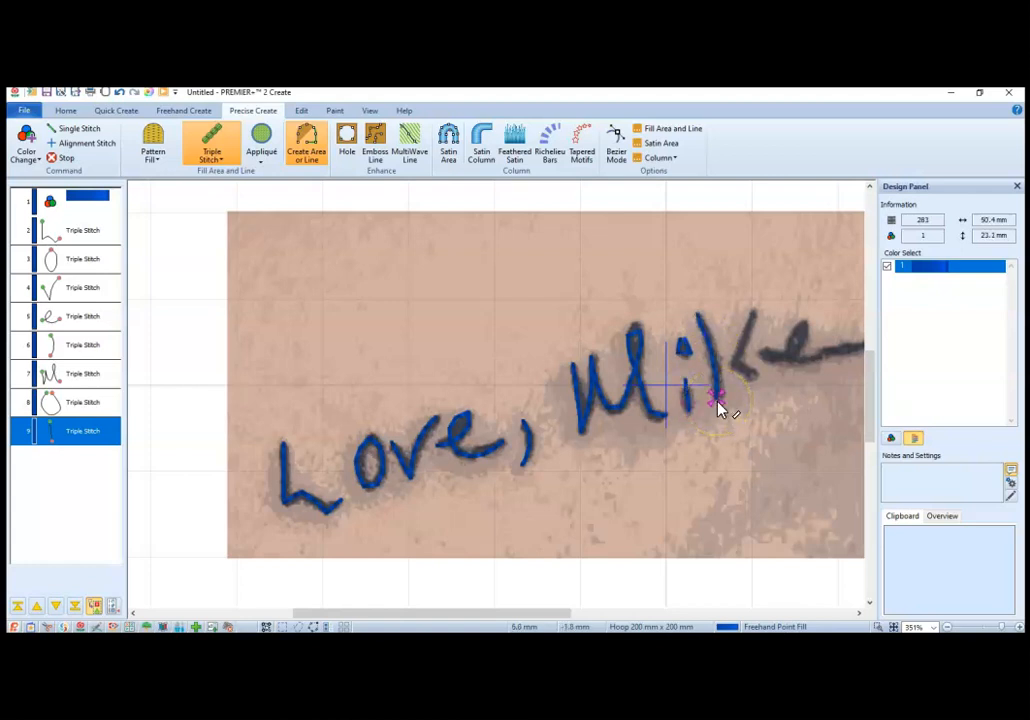
Step: Trace the angled second stroke of the name's third letter as a separate open triple stitch line
left_click(754, 318)
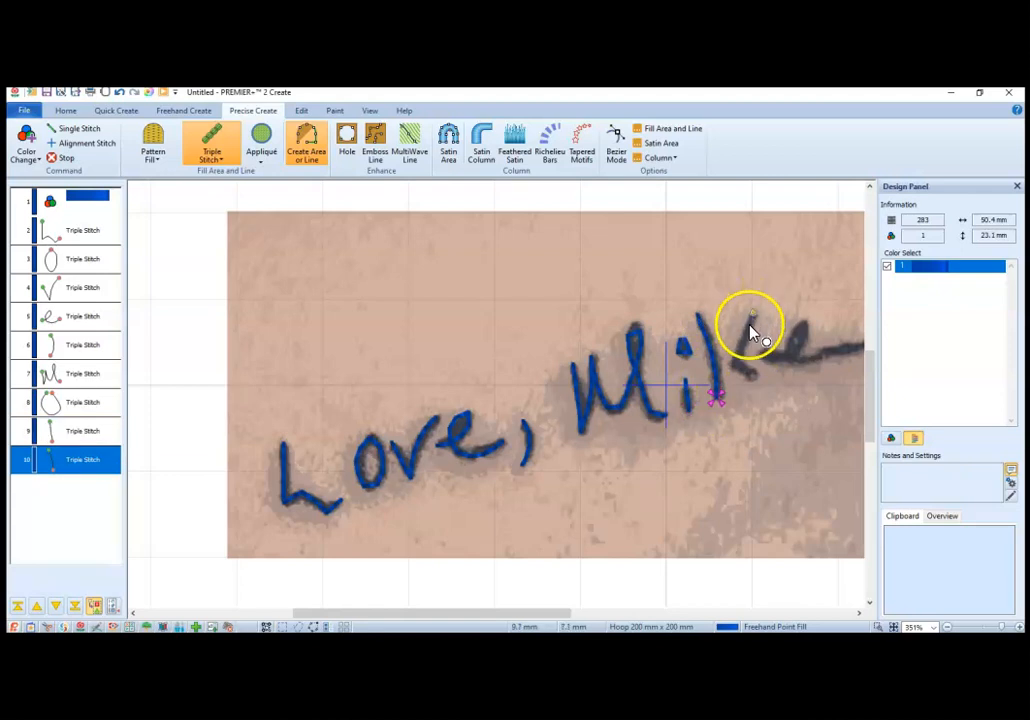
left_click(744, 339)
left_click(740, 351)
left_click(733, 362)
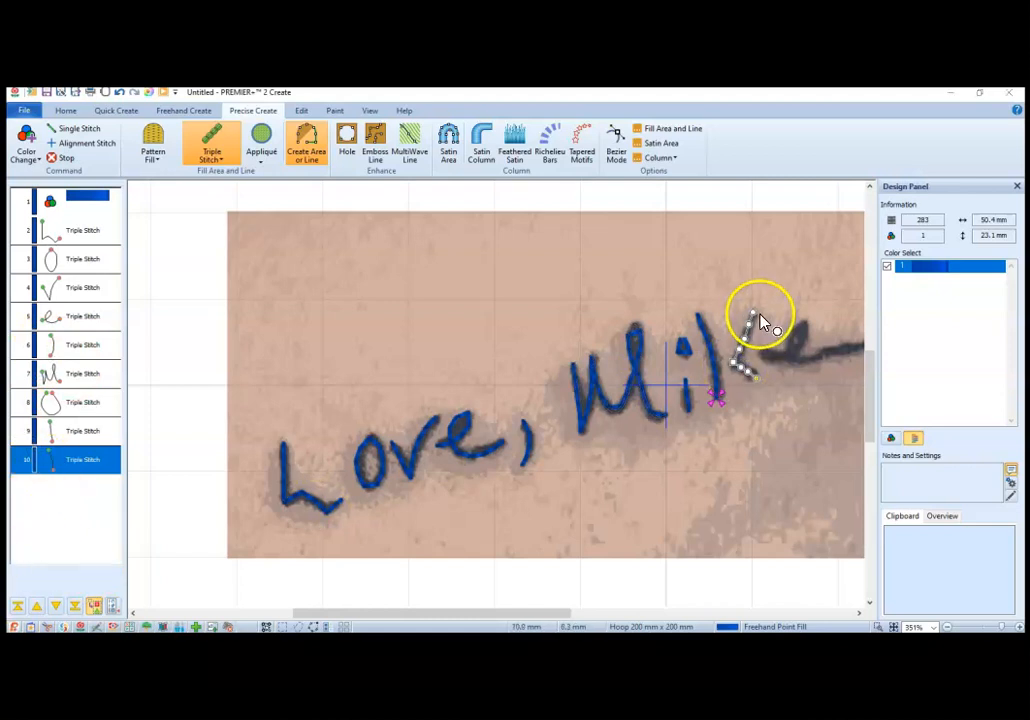
key("Return")
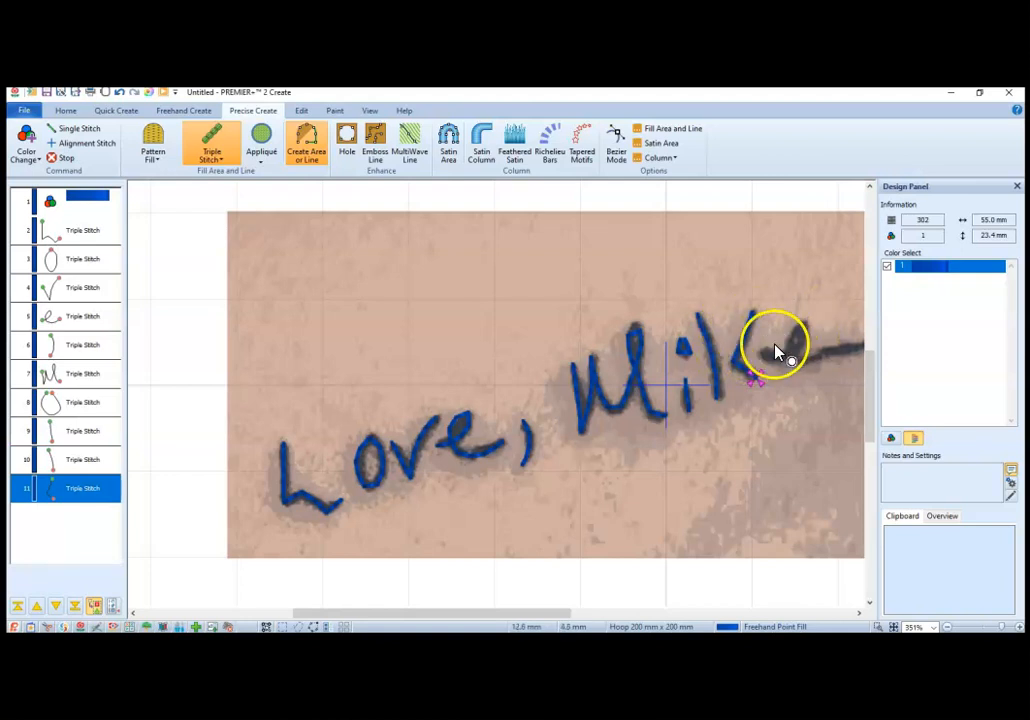
Step: Trace the name's looped last letter and its tail as an open triple stitch line, adjusting points at the base of the loop
mouse_move(774, 359)
left_mouse_down()
mouse_move(803, 349)
mouse_move(805, 321)
left_mouse_up()
mouse_move(799, 324)
left_mouse_down()
mouse_move(791, 366)
mouse_move(860, 352)
left_mouse_up()
left_click_drag(400, 605, 486, 612)
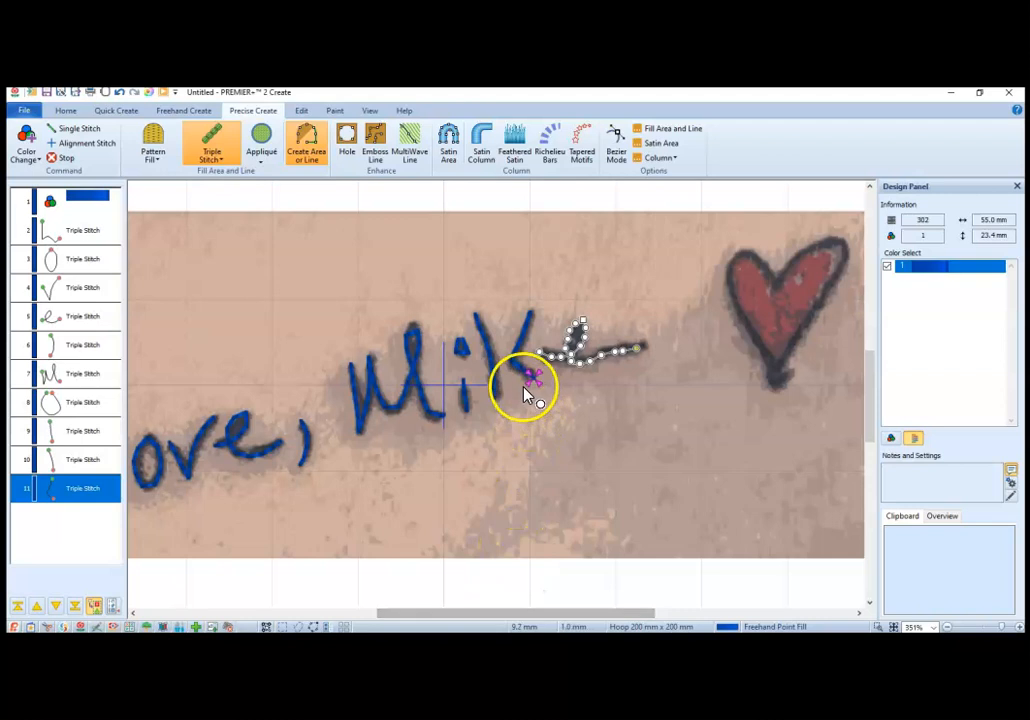
left_click(605, 362)
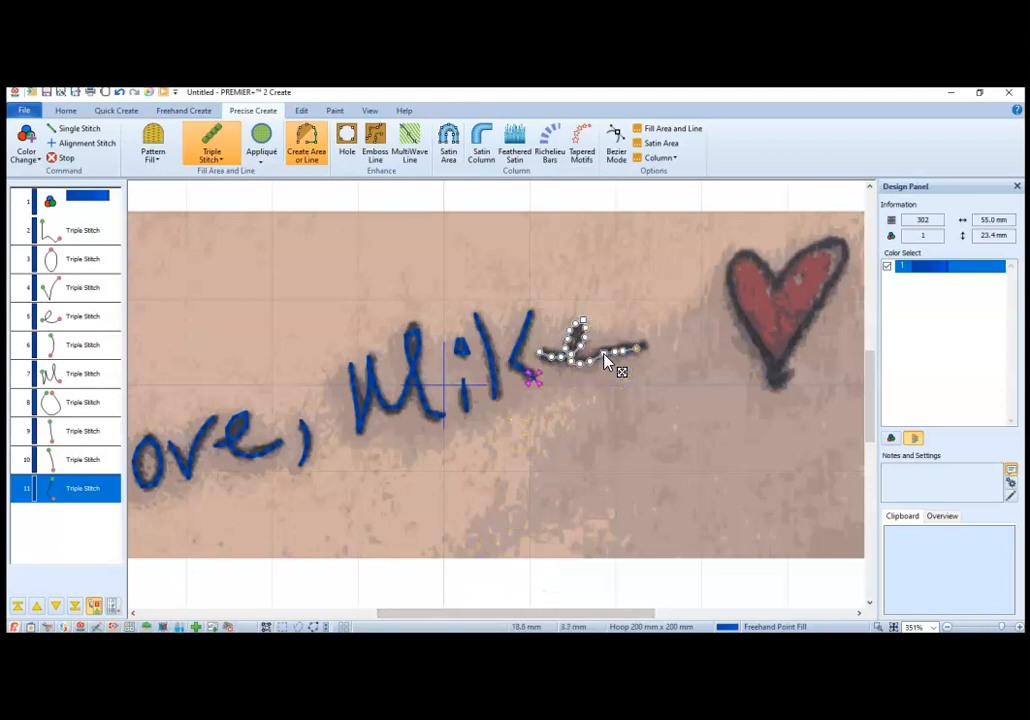
left_click(590, 362)
mouse_move(590, 363)
left_mouse_down()
mouse_move(567, 364)
mouse_move(575, 368)
left_mouse_up()
right_click(625, 370)
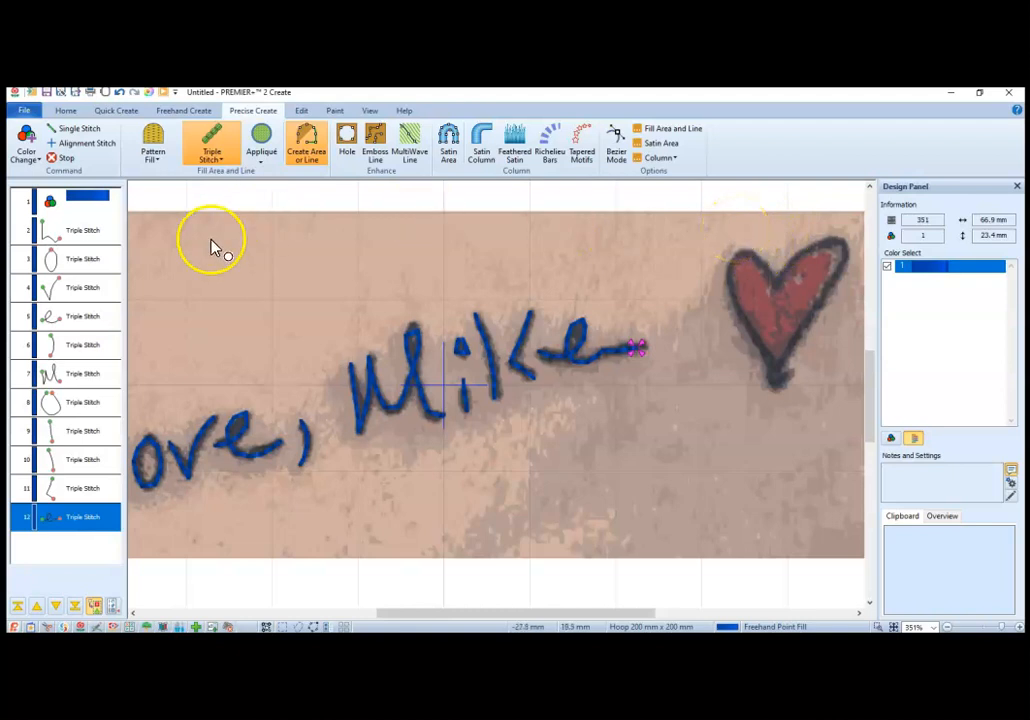
Step: Insert a color change to Robison-Anton Rayon 40 thread 2296 Black after the name's last traced letter
left_click(66, 518)
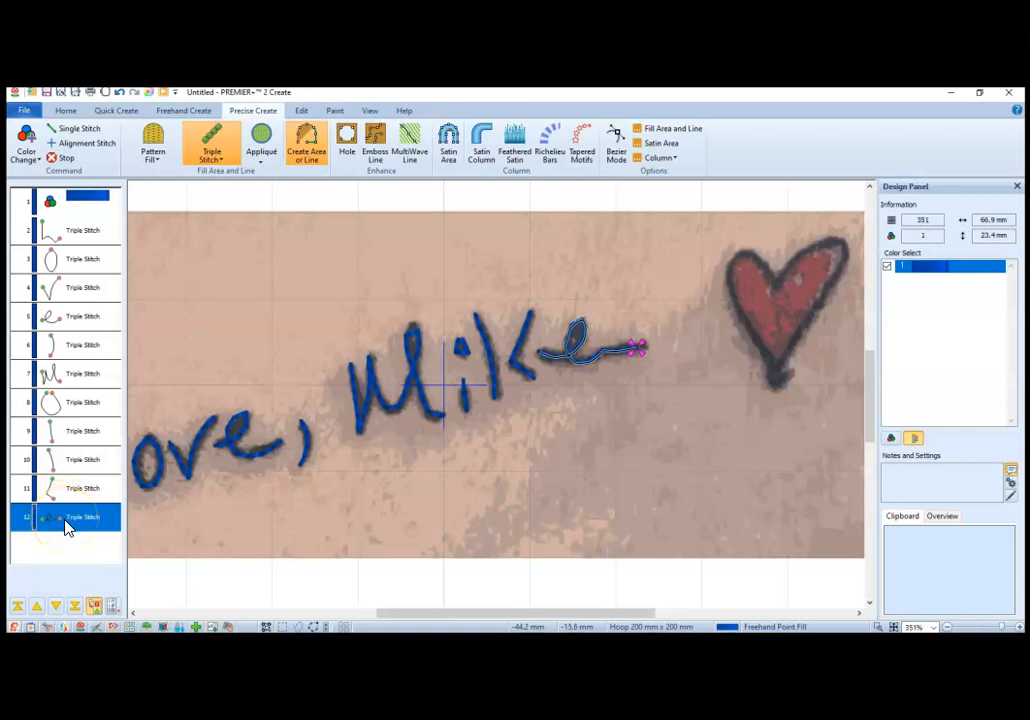
left_click_drag(64, 527, 90, 525)
right_click(92, 521)
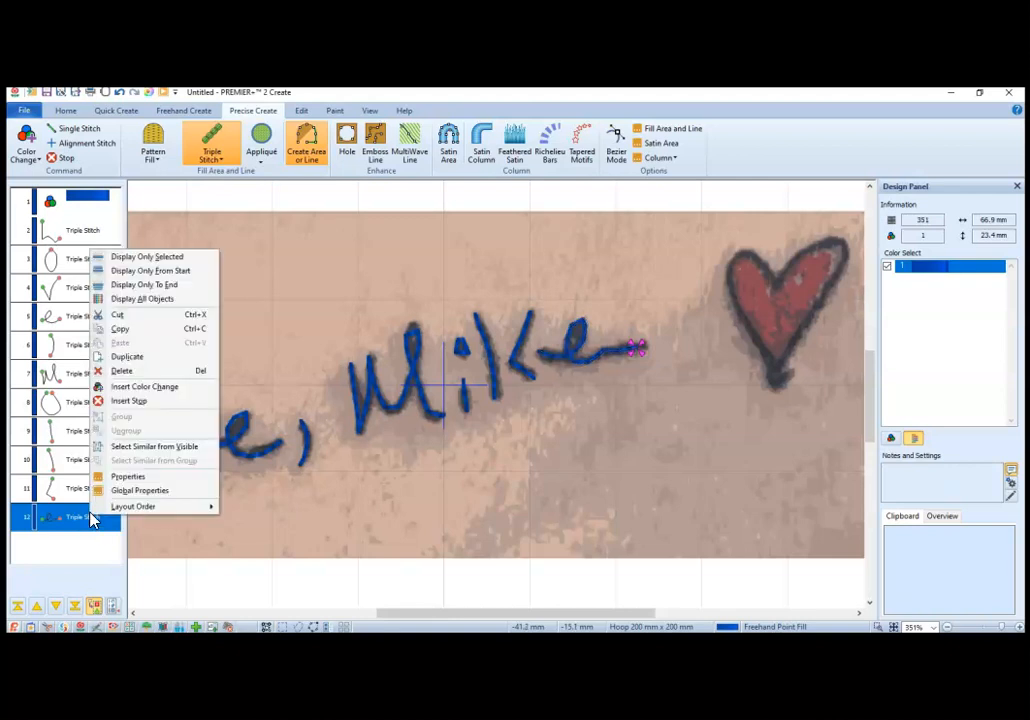
left_click(131, 388)
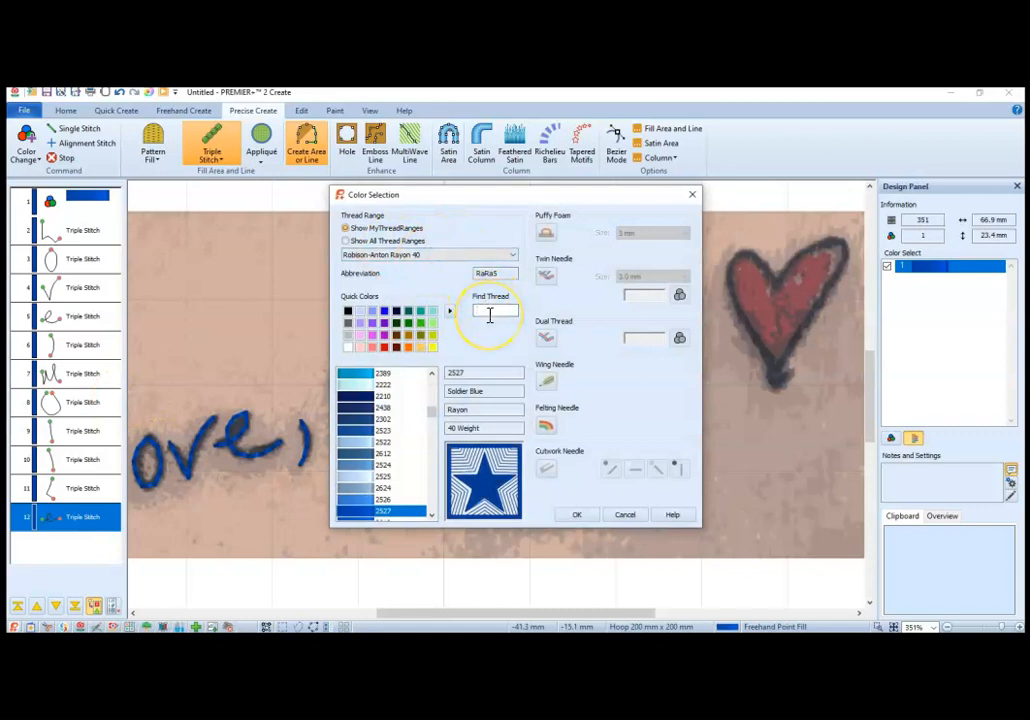
type("96")
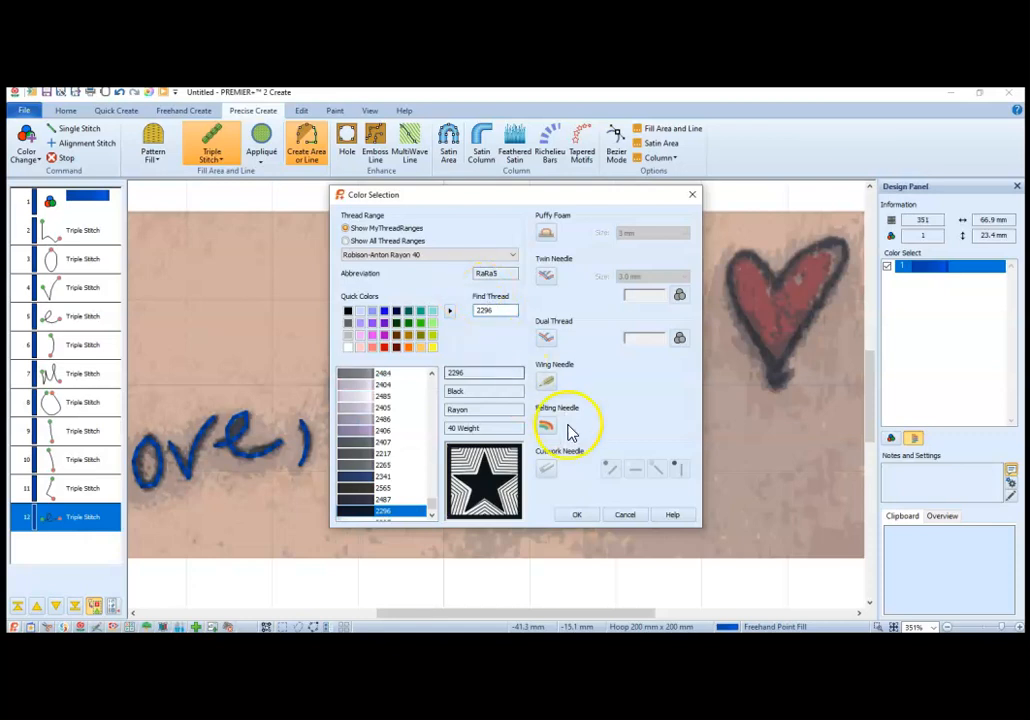
left_click(580, 515)
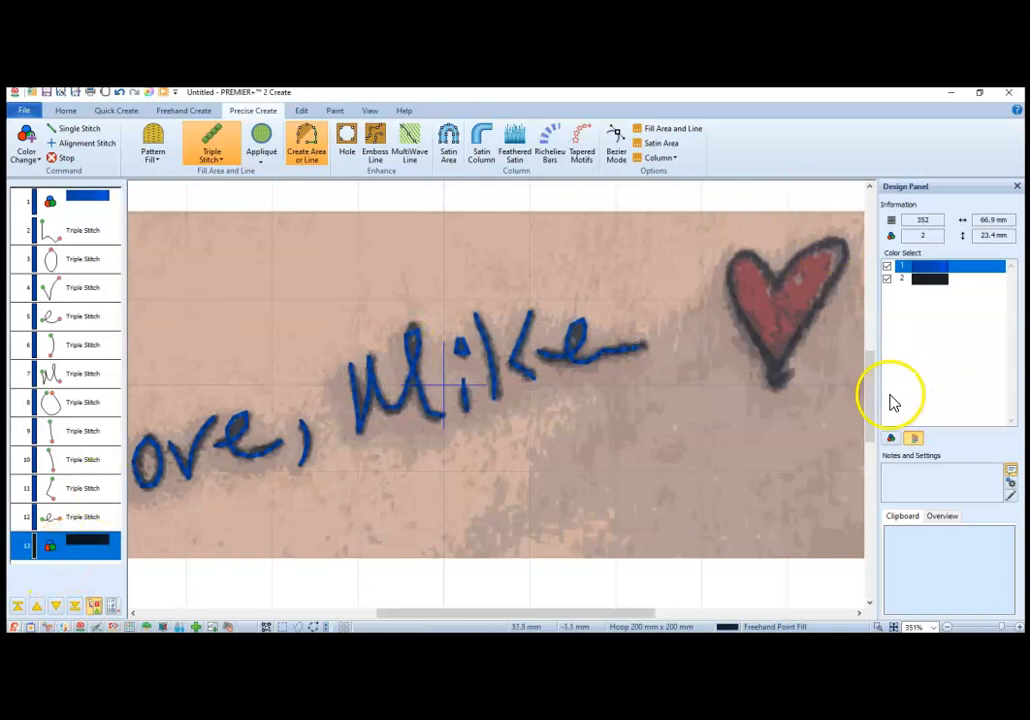
Step: Trace the heart from its bottom tail up the left side and around the left lobe with triple stitch points
left_click_drag(869, 390, 878, 407)
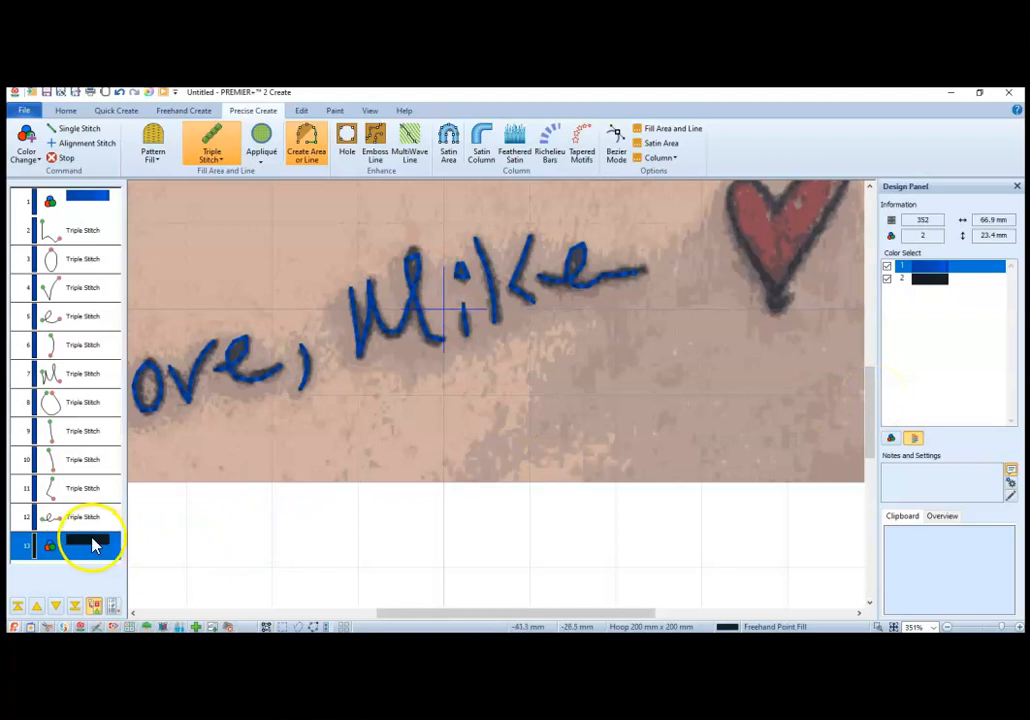
left_click_drag(874, 437, 876, 428)
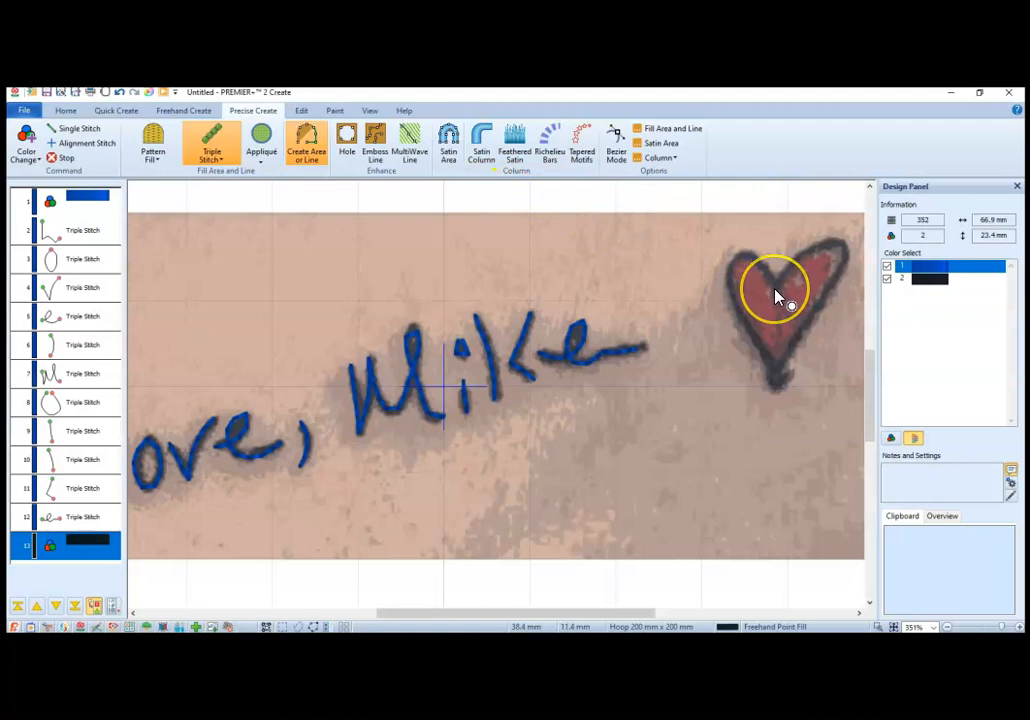
left_click(795, 373)
left_click(787, 378)
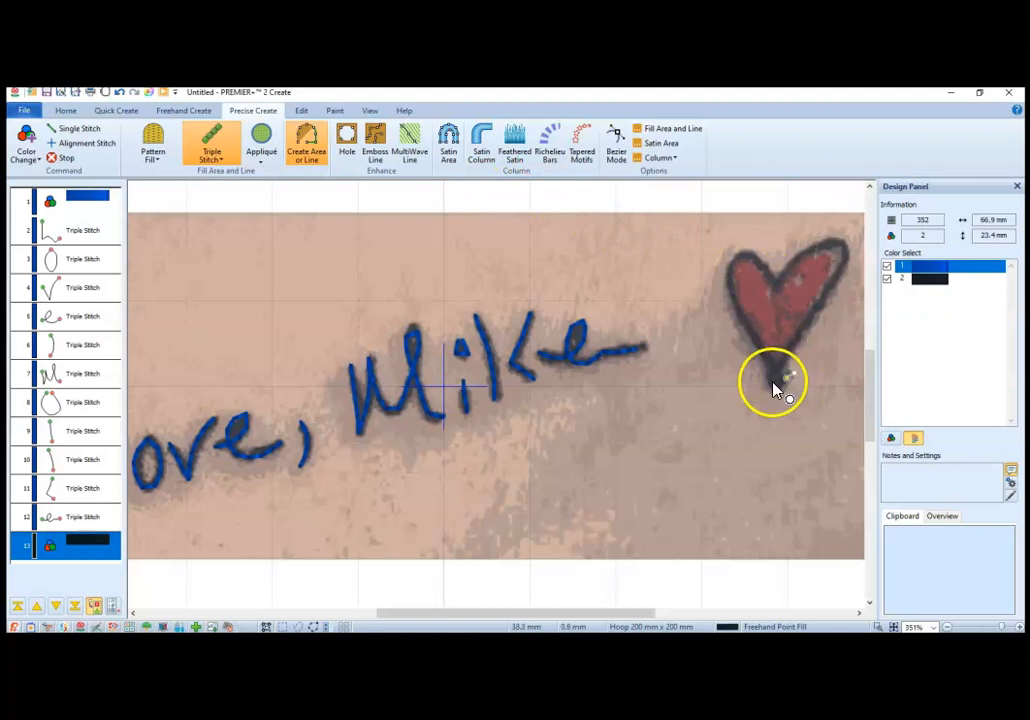
left_click(777, 386)
left_click(771, 360)
left_click(749, 328)
left_click(739, 308)
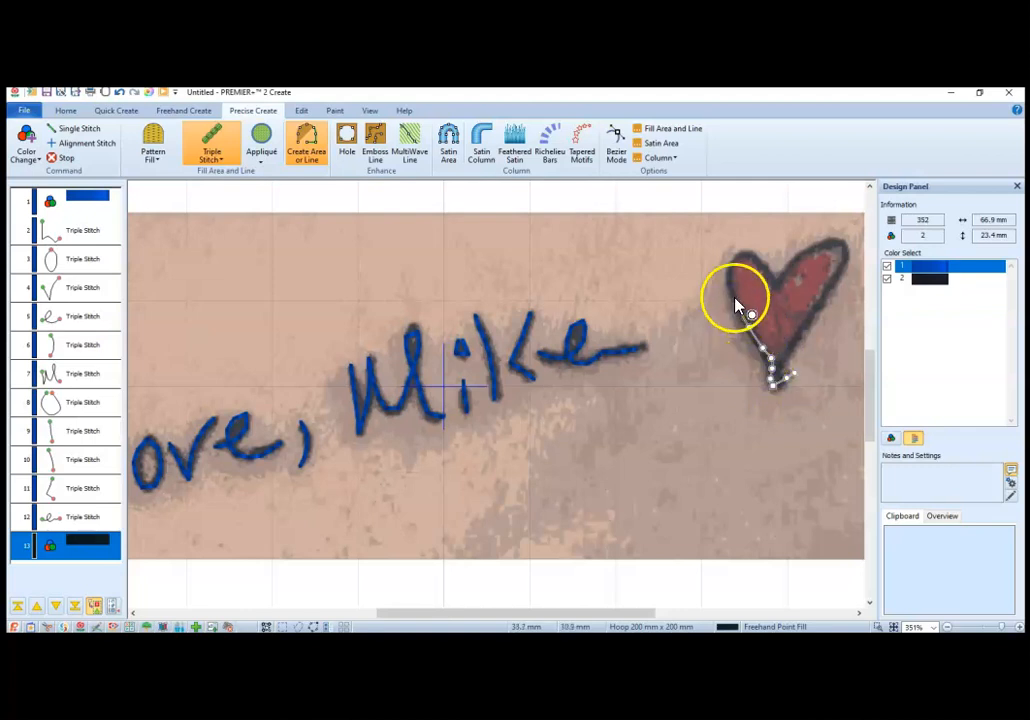
left_click(733, 288)
left_click(731, 270)
left_click(742, 259)
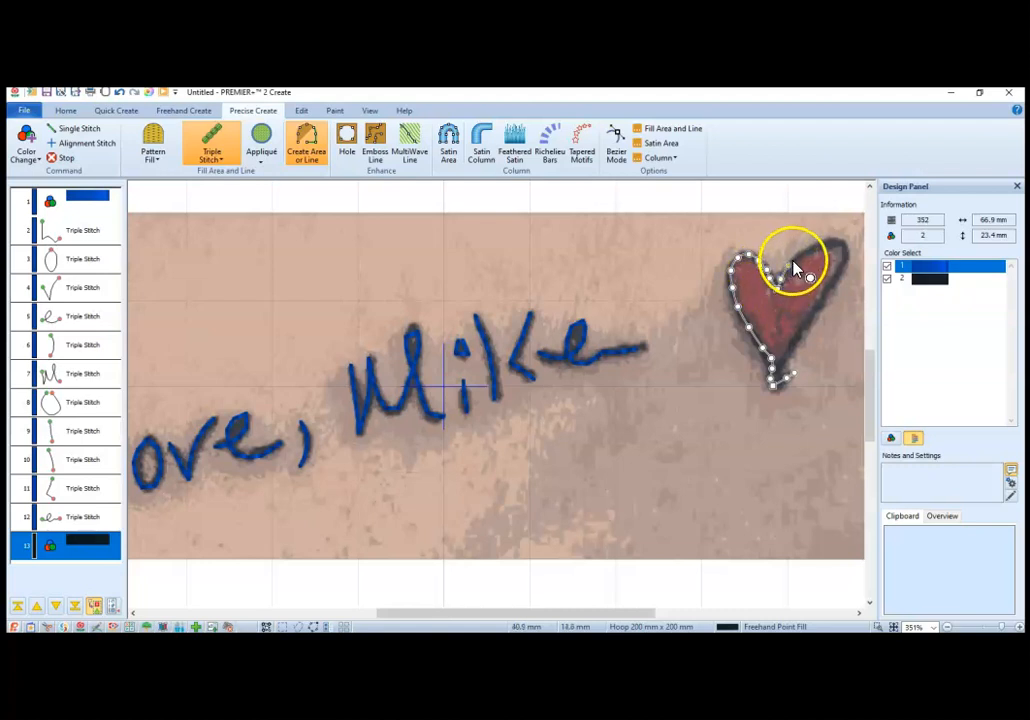
Step: Trace the heart's right lobe and right side down to the tip, adjust the tip point, and finish the open triple stitch line
left_click(843, 248)
left_click(845, 259)
left_click(829, 291)
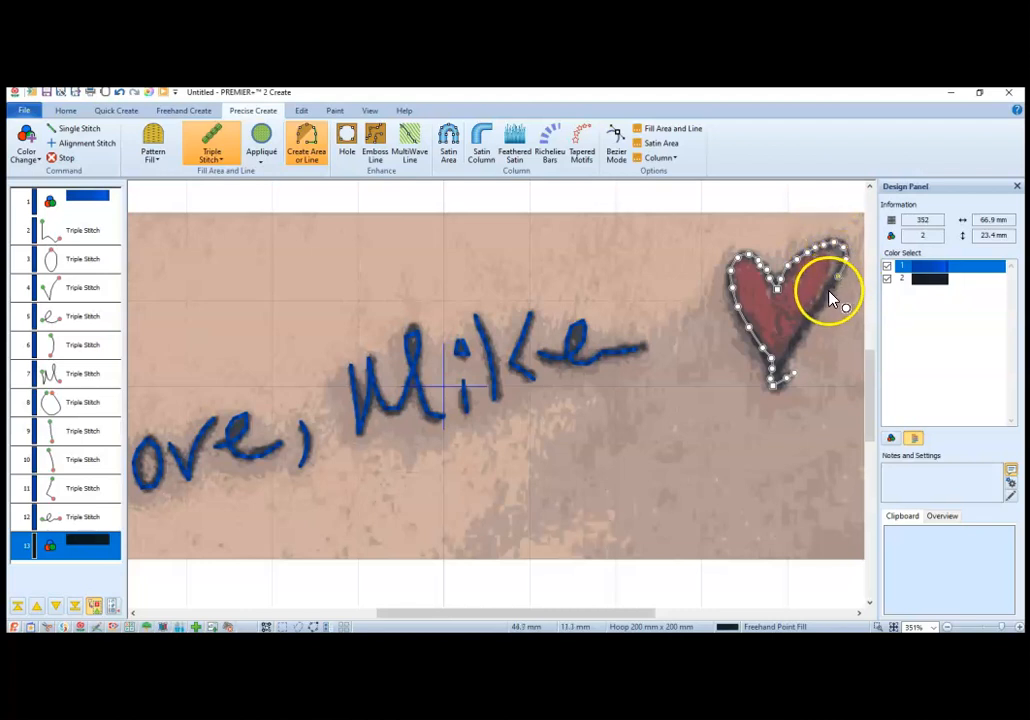
left_click(803, 329)
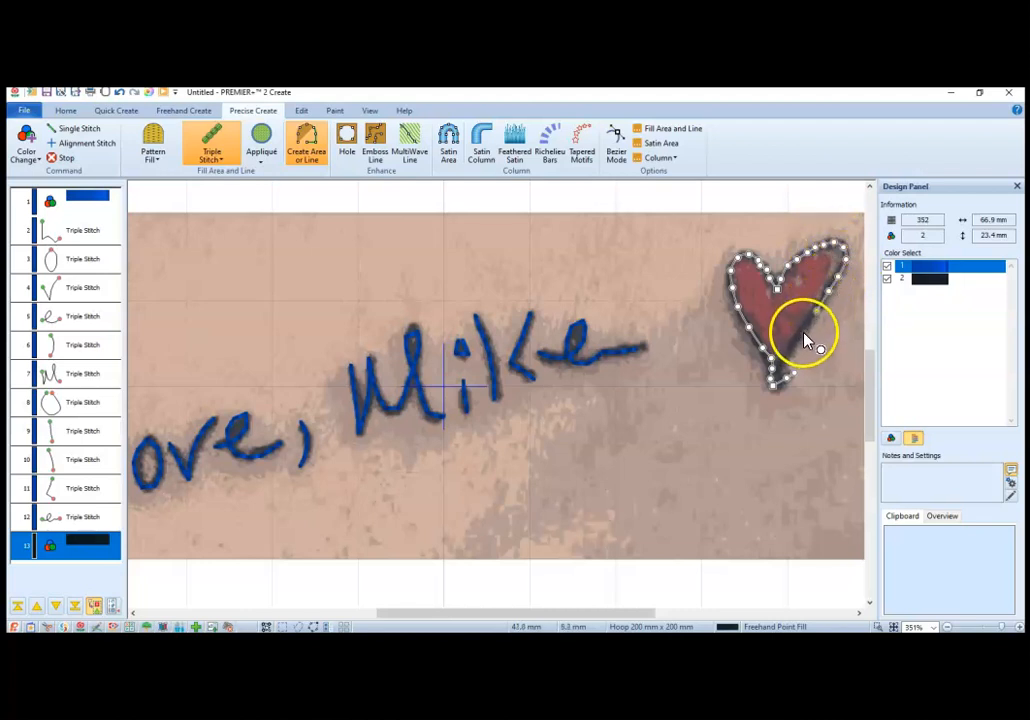
left_click(788, 356)
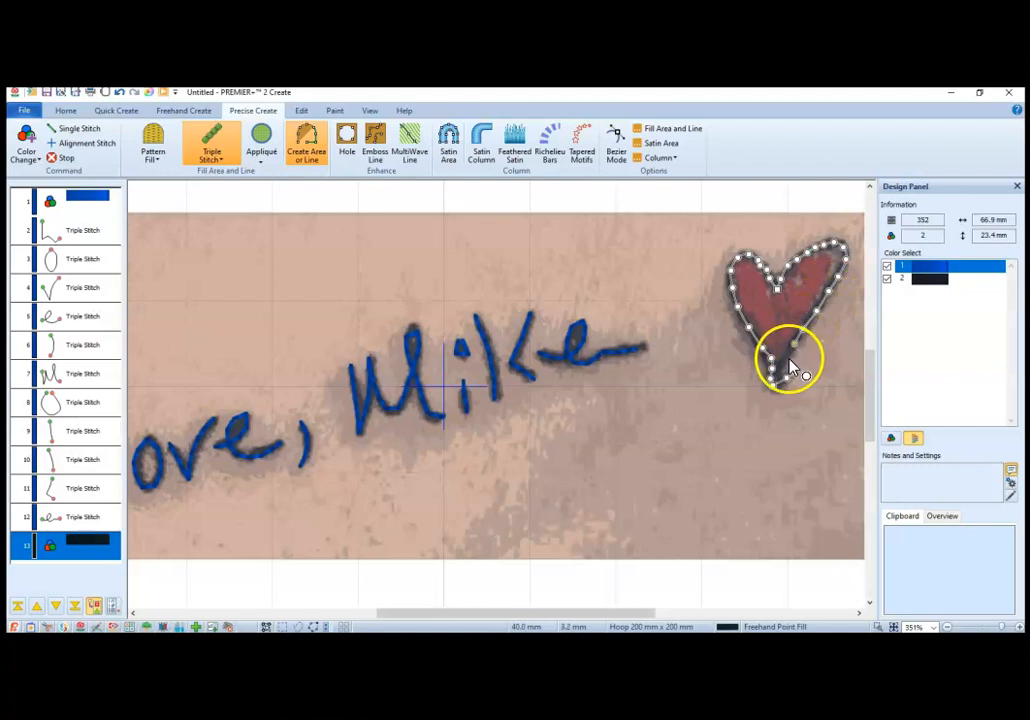
left_click(783, 367)
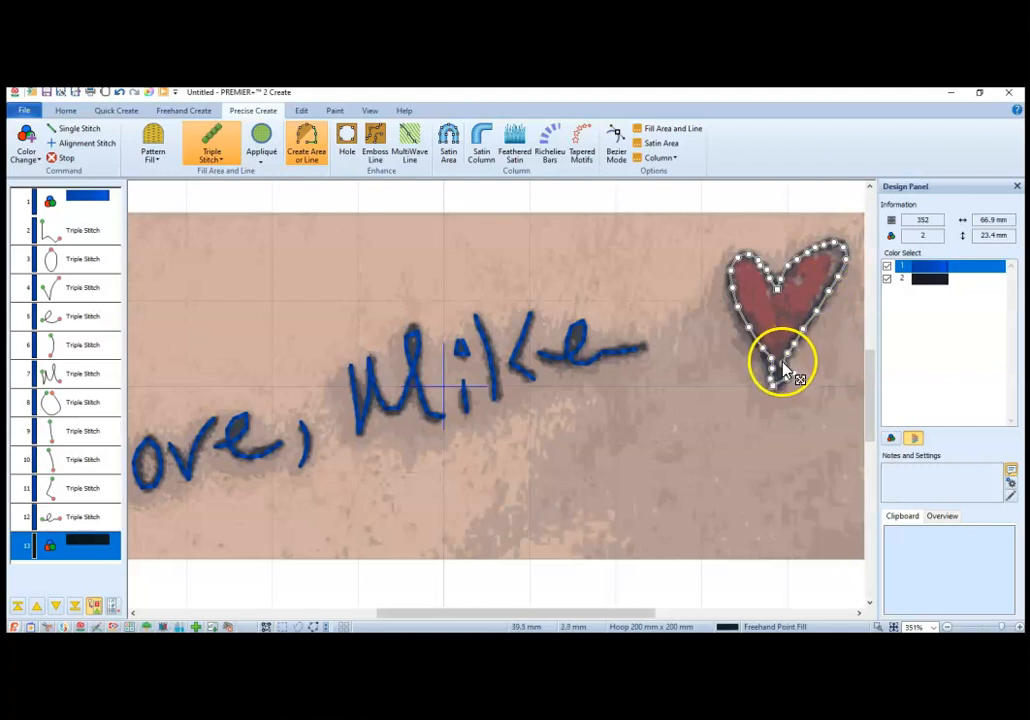
left_click_drag(783, 367, 773, 380)
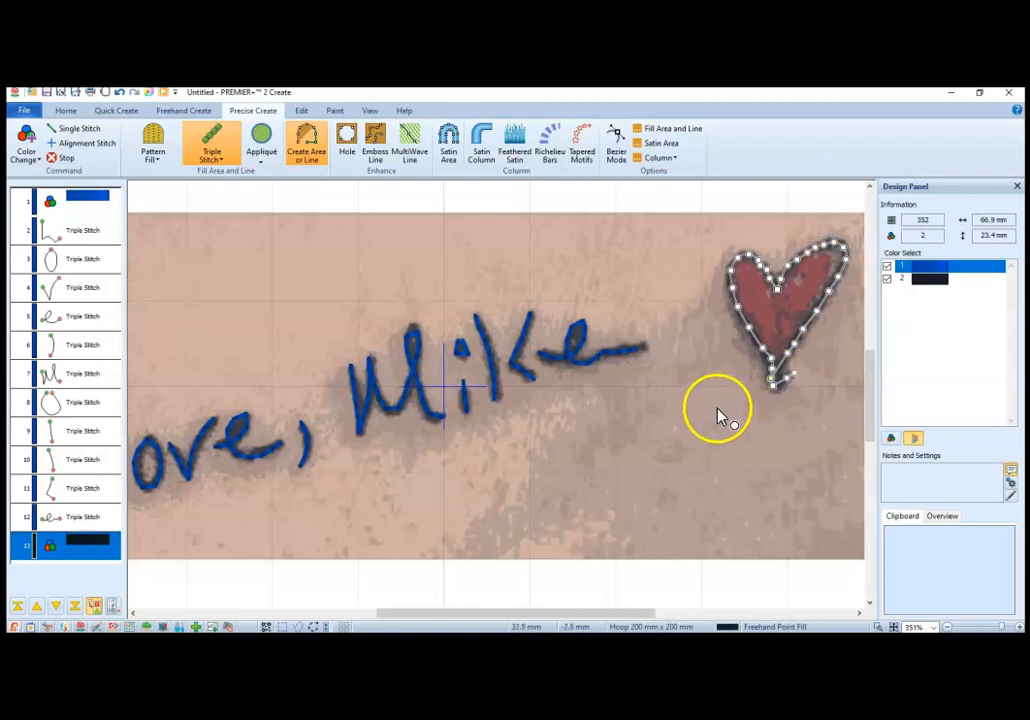
left_click(779, 393)
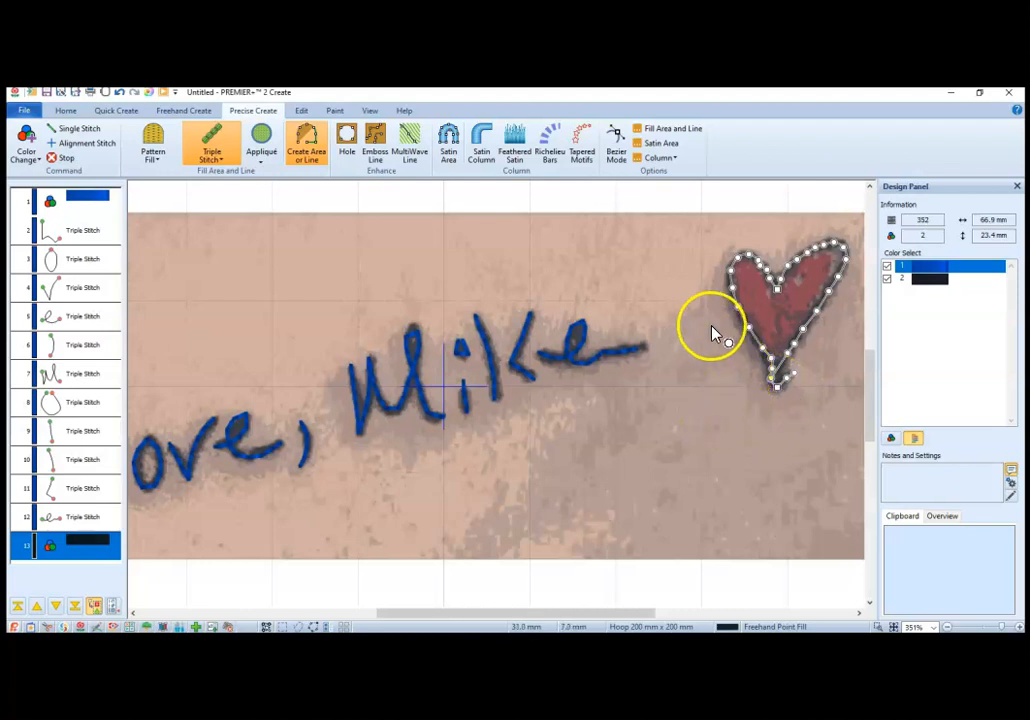
right_click(706, 387)
Step: Adjust an outline point beside the heart's upper notch to follow the drawing
left_click(788, 309)
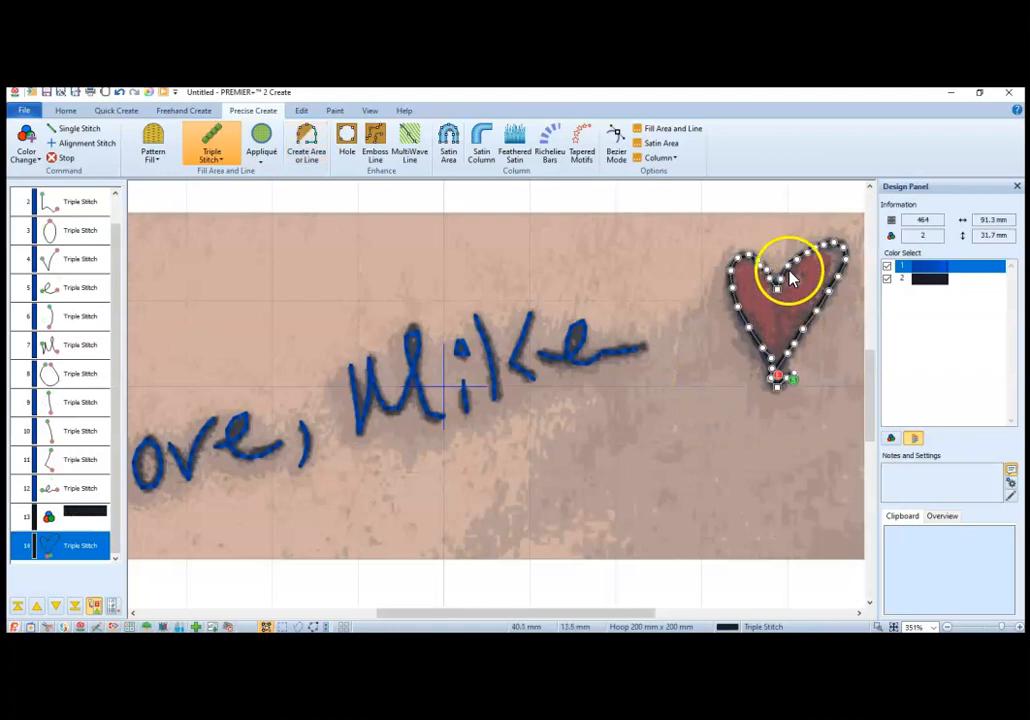
left_click_drag(789, 268, 784, 277)
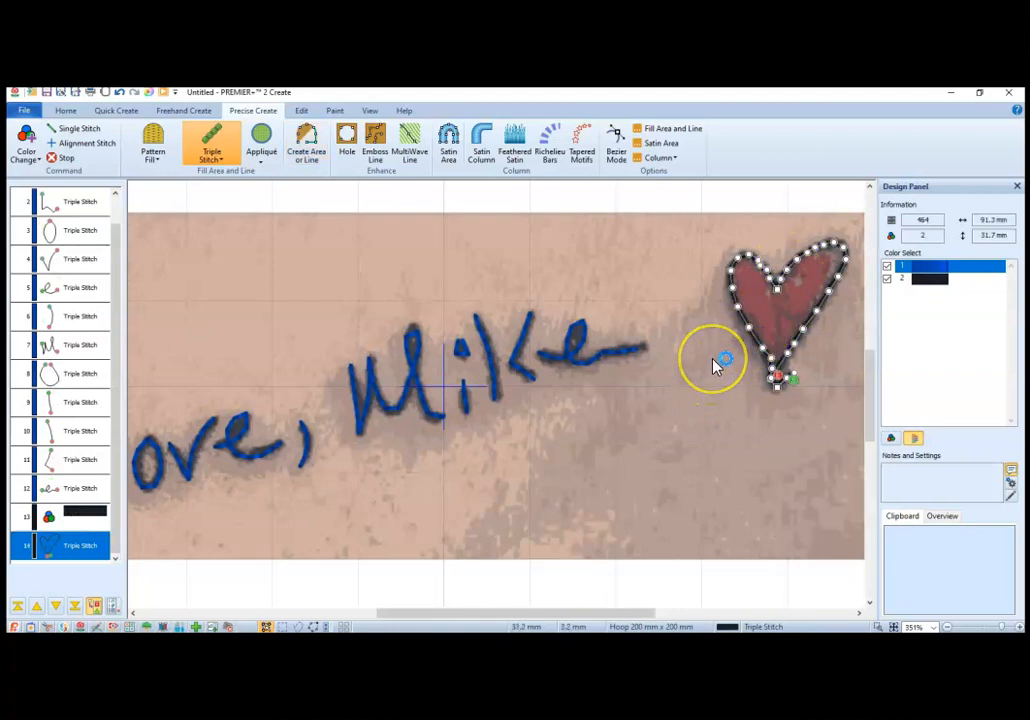
left_click(690, 404)
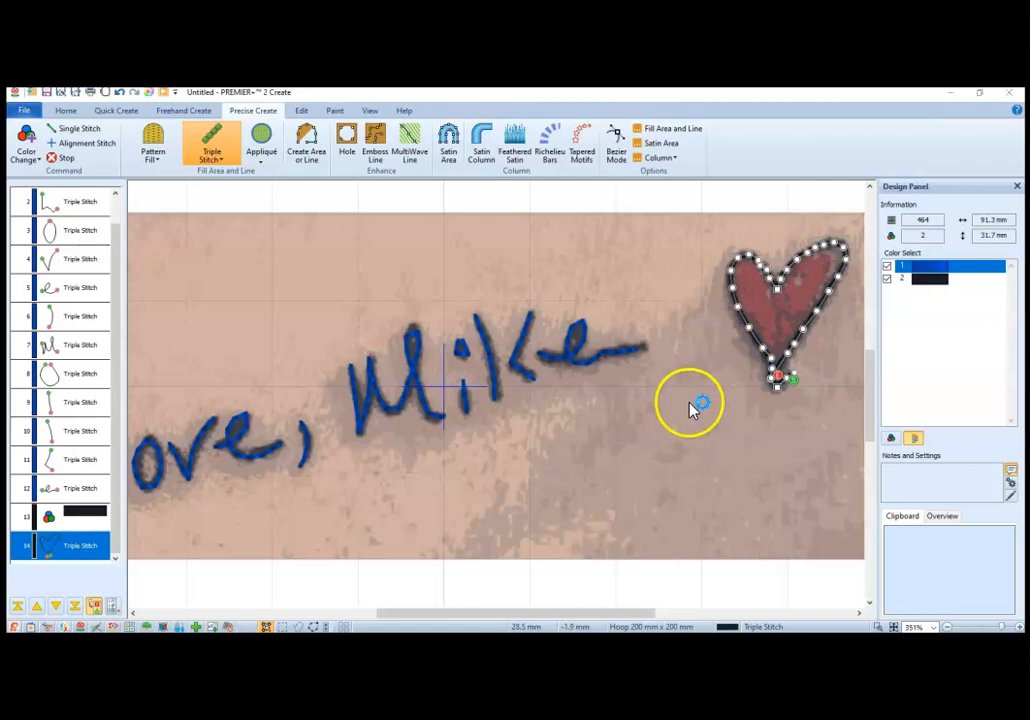
left_click(554, 490)
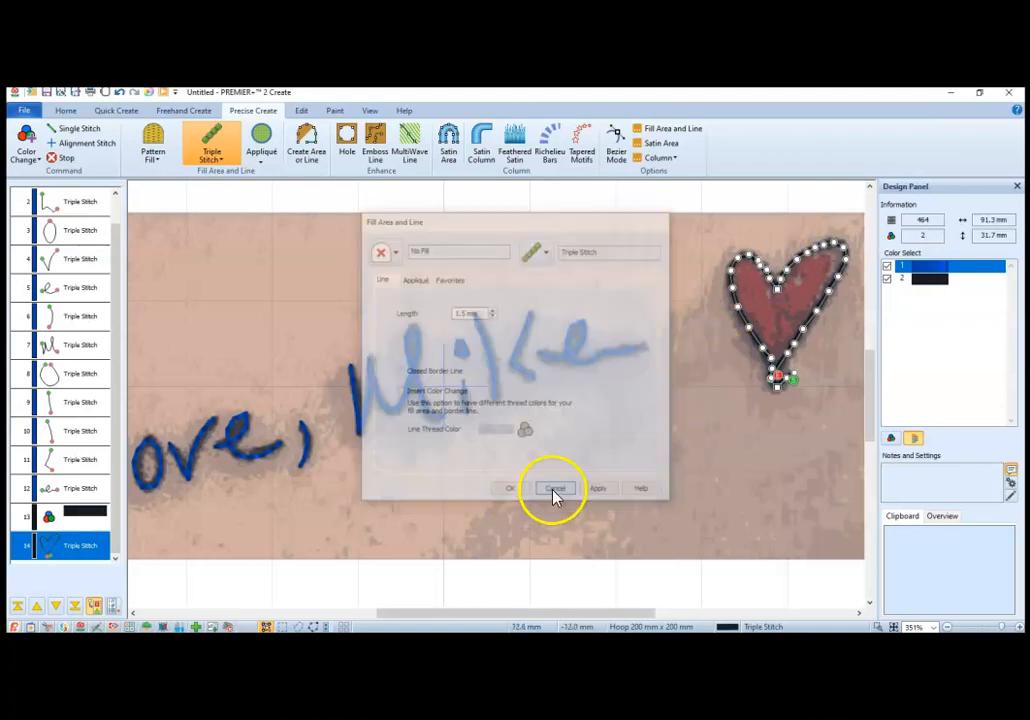
double_click(762, 345)
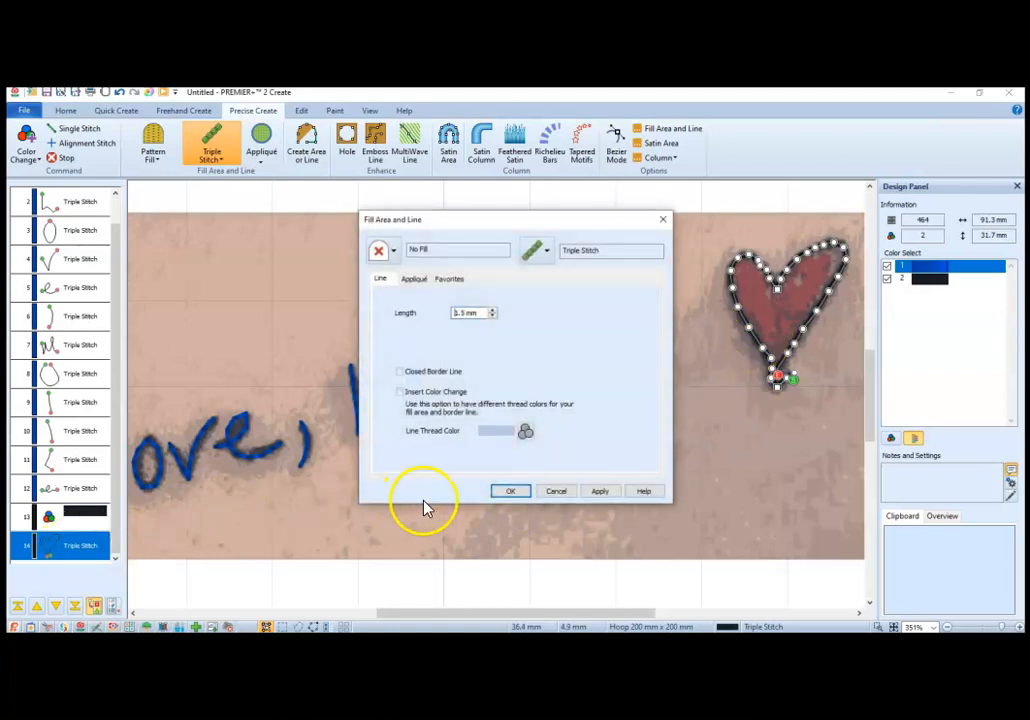
left_click(556, 490)
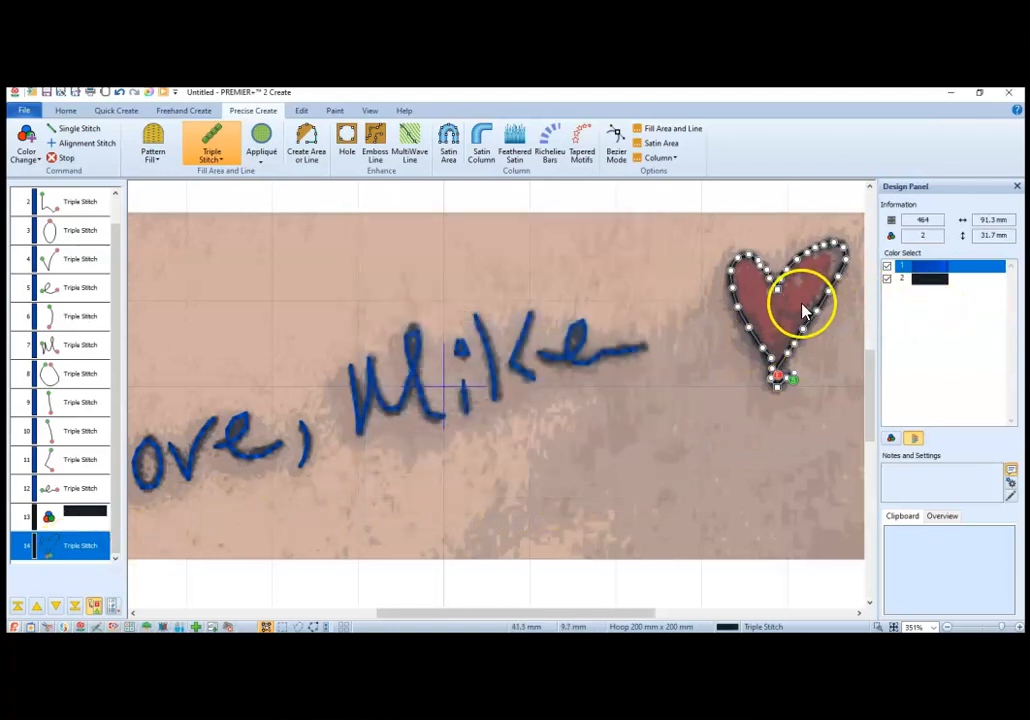
double_click(727, 380)
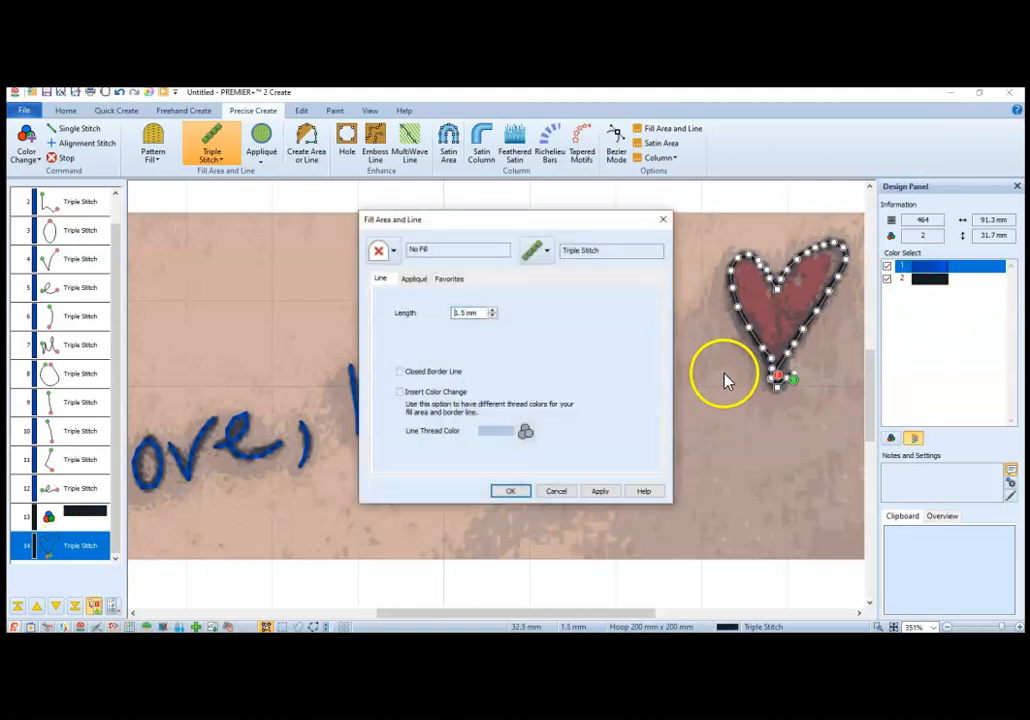
left_click(556, 490)
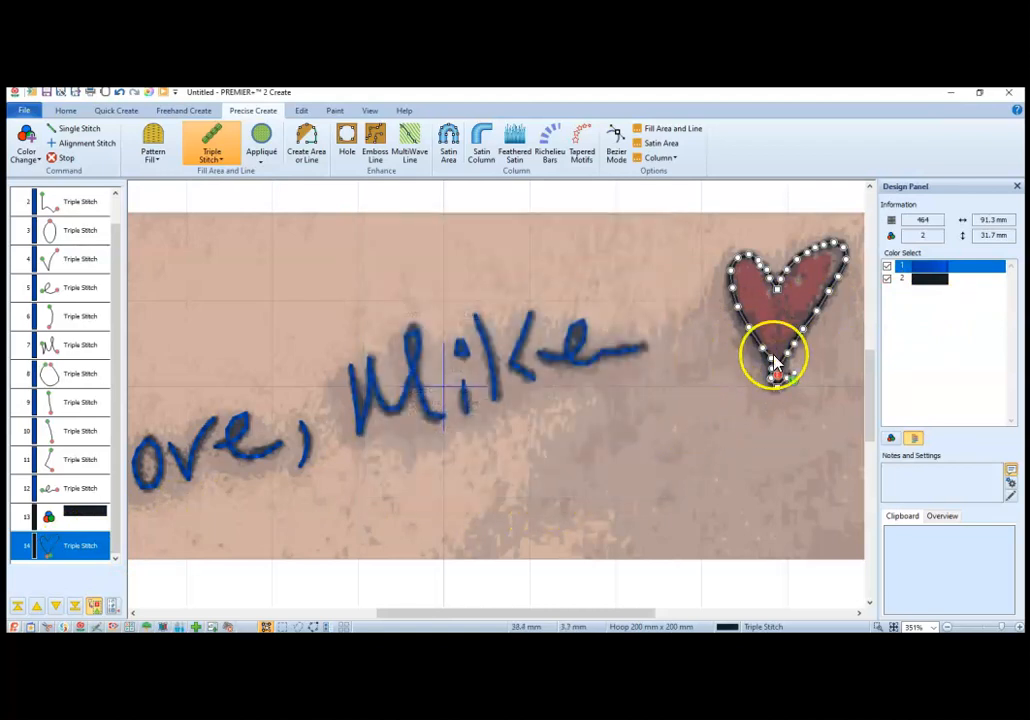
double_click(779, 322)
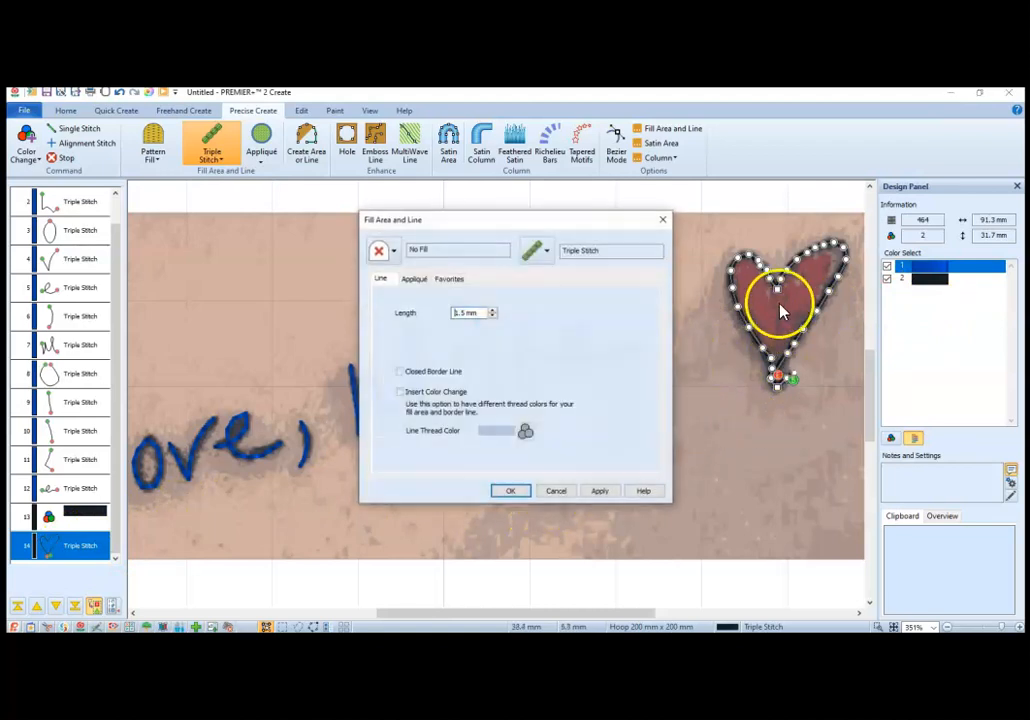
left_click(516, 491)
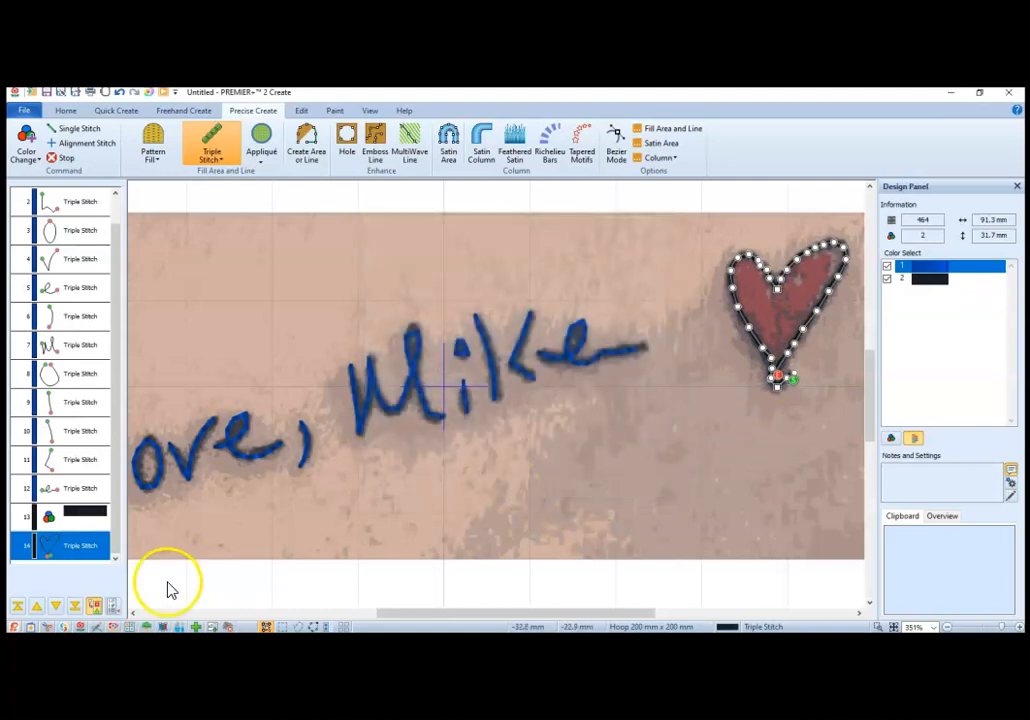
Step: Insert a color change to Robison-Anton Rayon 40 thread 2419 Very Red after the heart outline
left_click(323, 150)
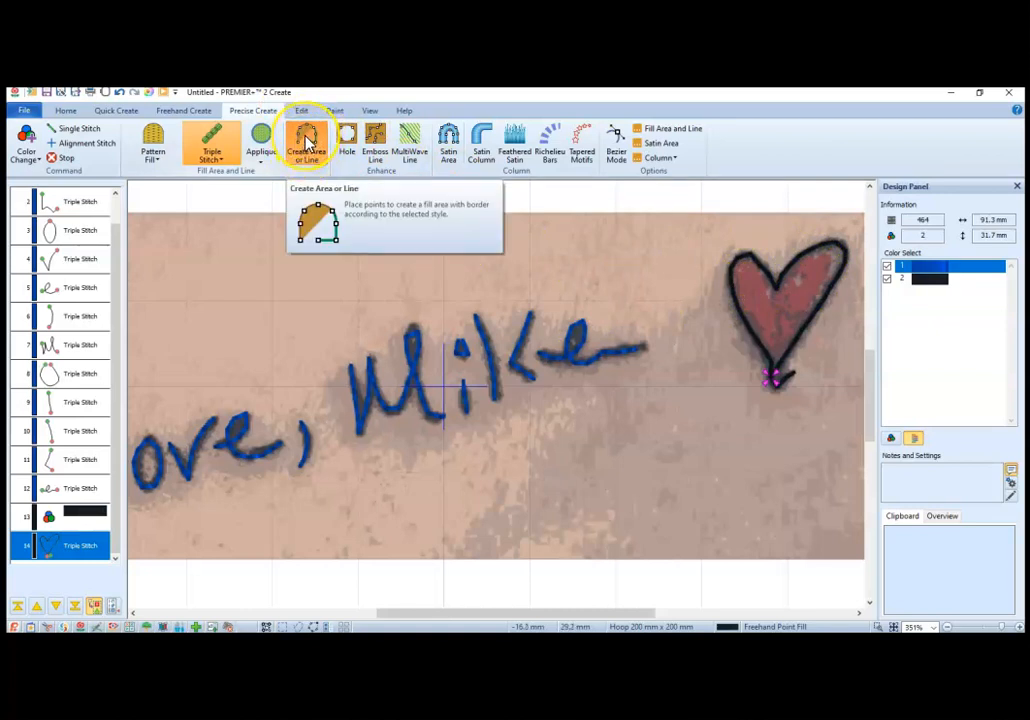
right_click(92, 553)
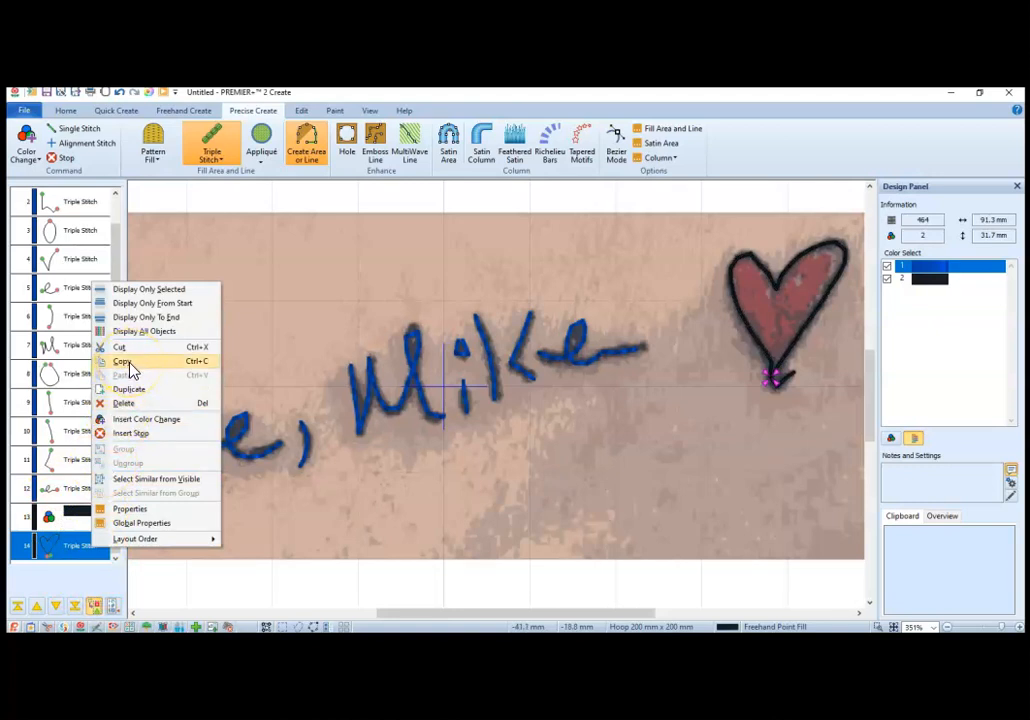
left_click(137, 420)
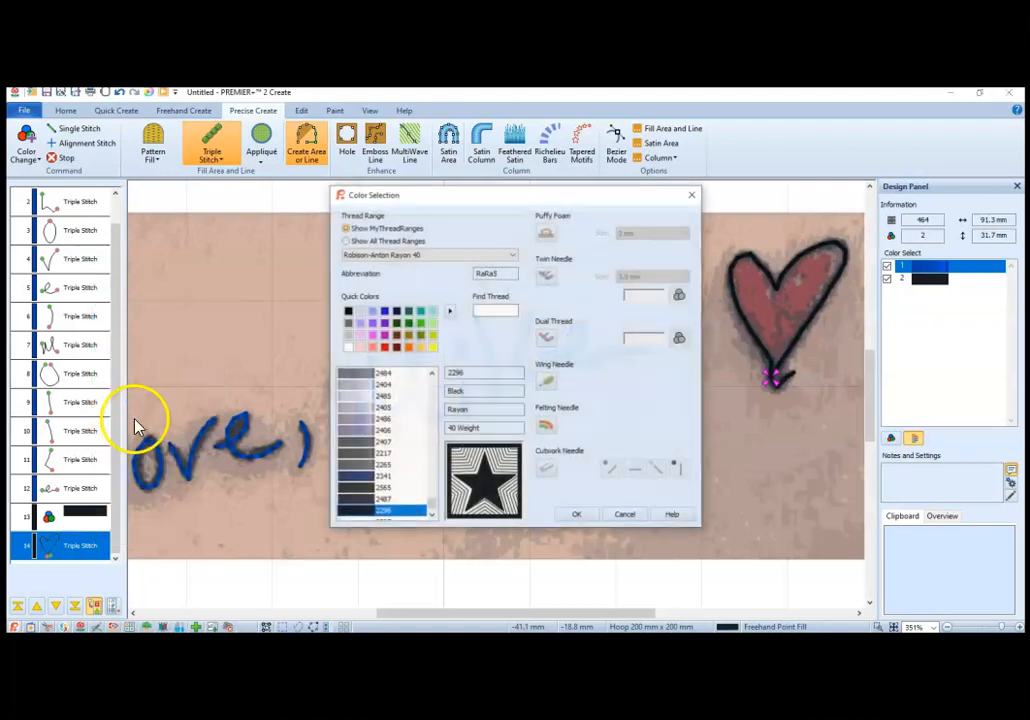
left_click(384, 347)
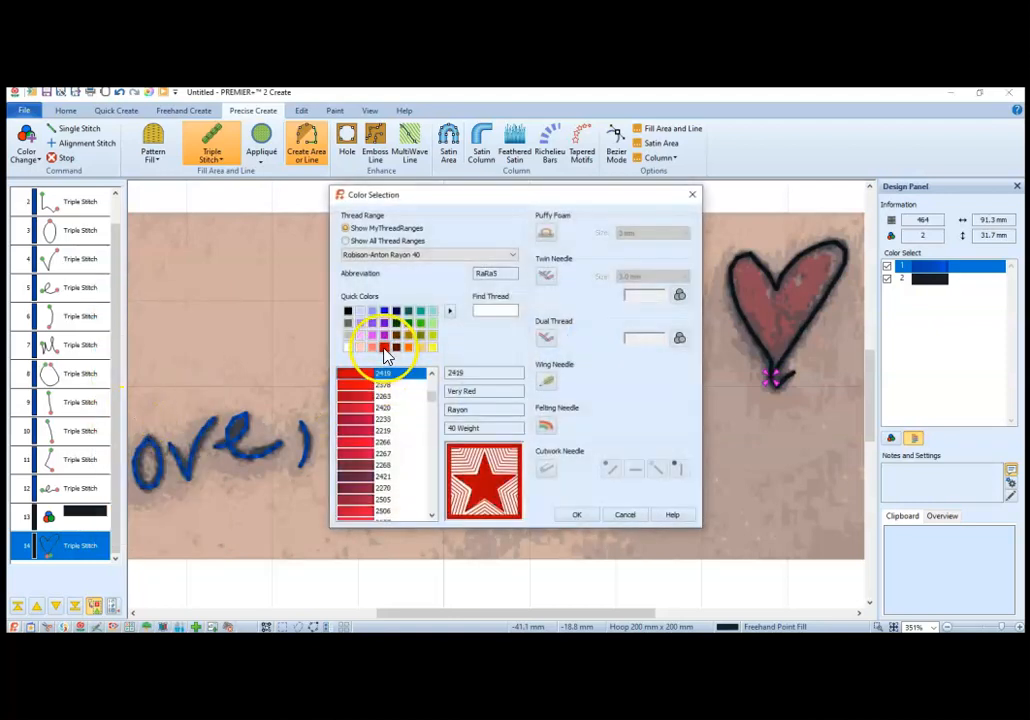
left_click(582, 515)
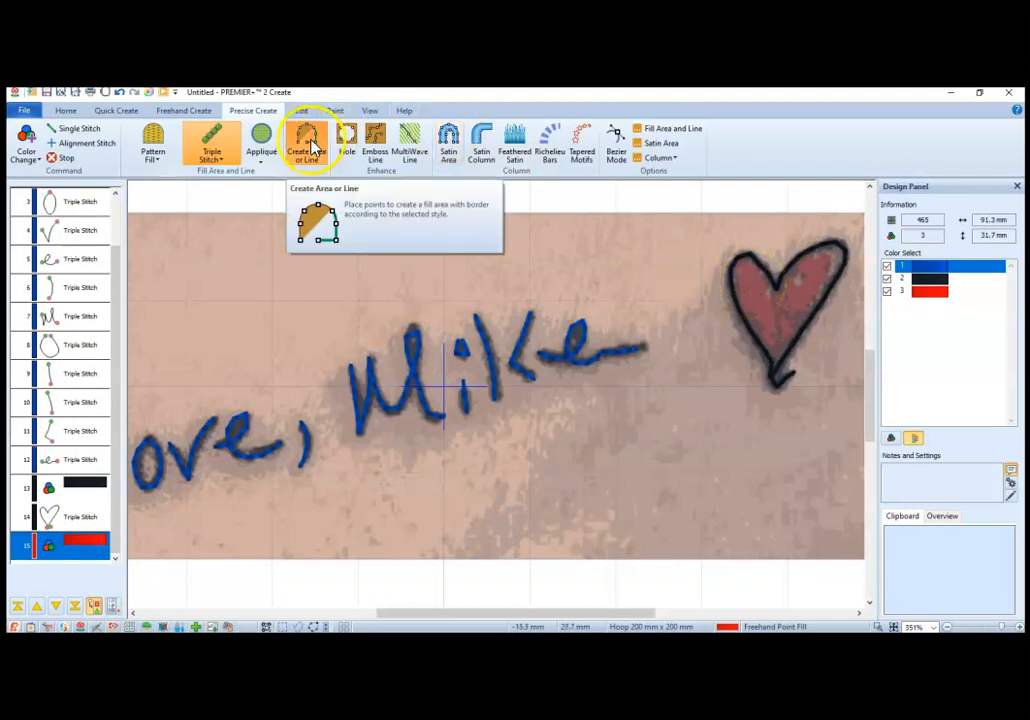
Step: Enable Pattern Fill with pattern 210 from Squares 2 for new areas and turn off the triple stitch border
left_click(156, 138)
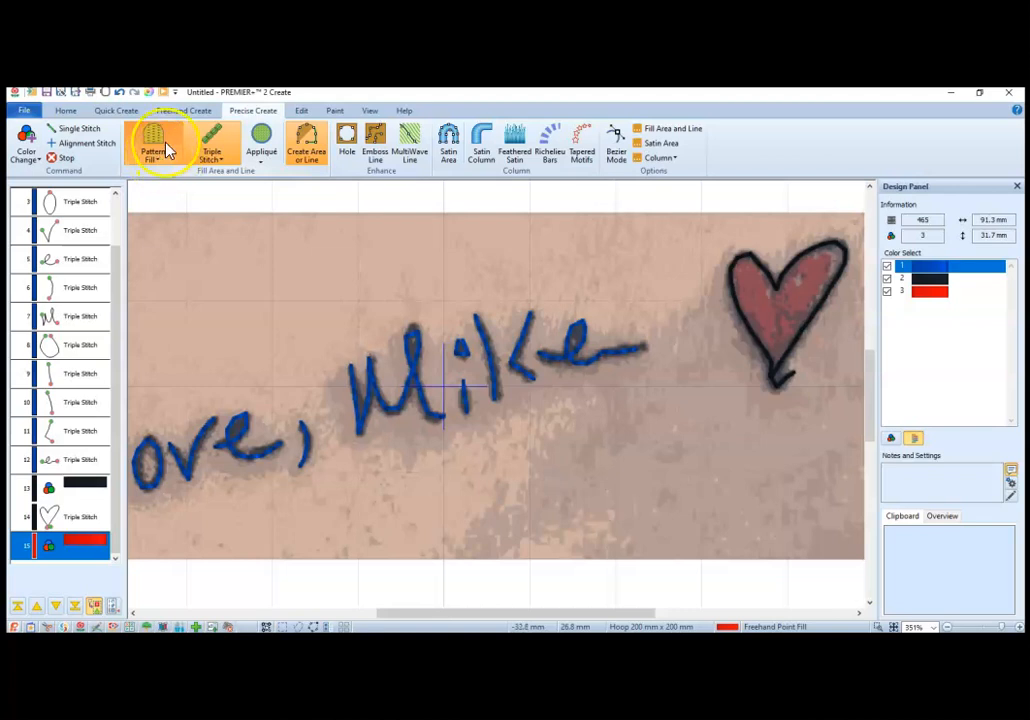
left_click(674, 130)
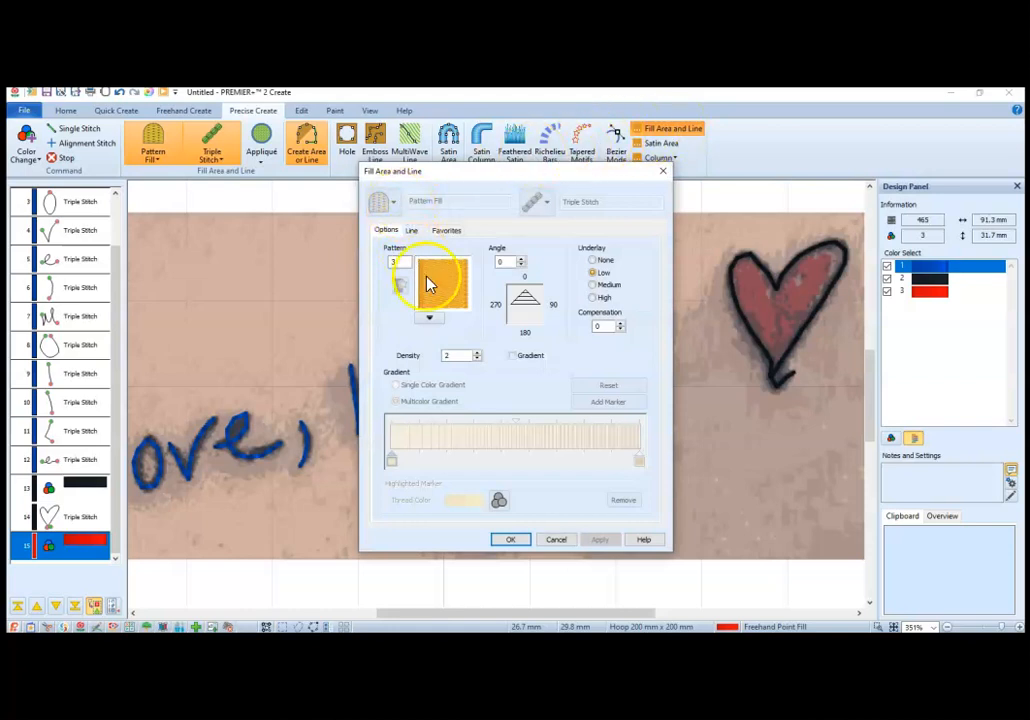
left_click(429, 318)
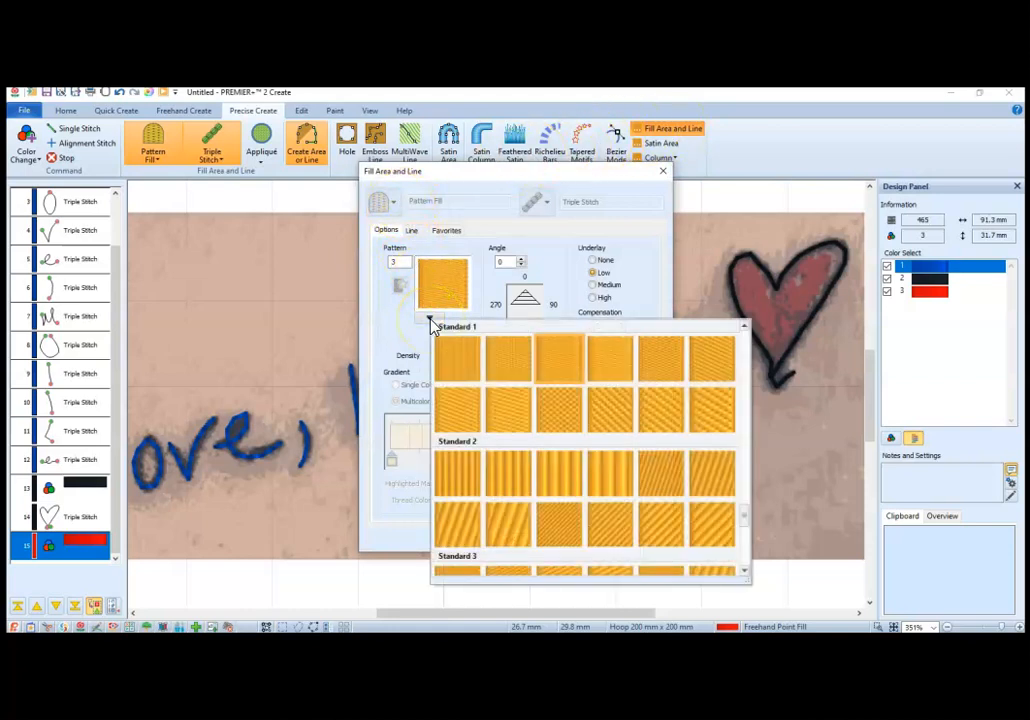
mouse_move(745, 517)
left_mouse_down()
mouse_move(750, 536)
mouse_move(753, 505)
left_mouse_up()
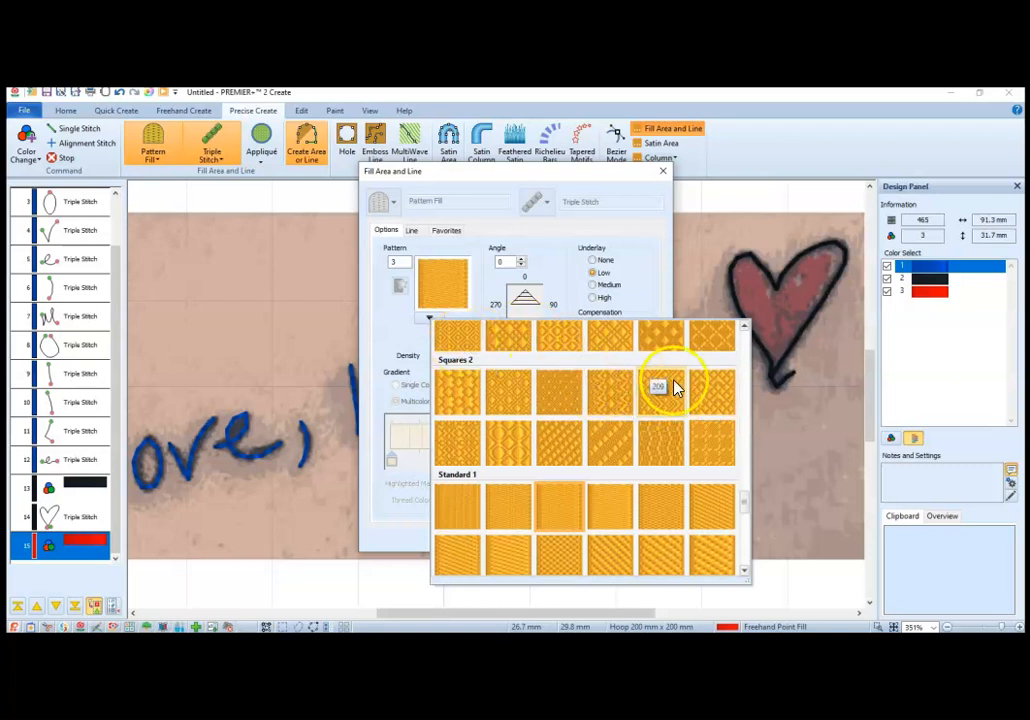
left_click(716, 398)
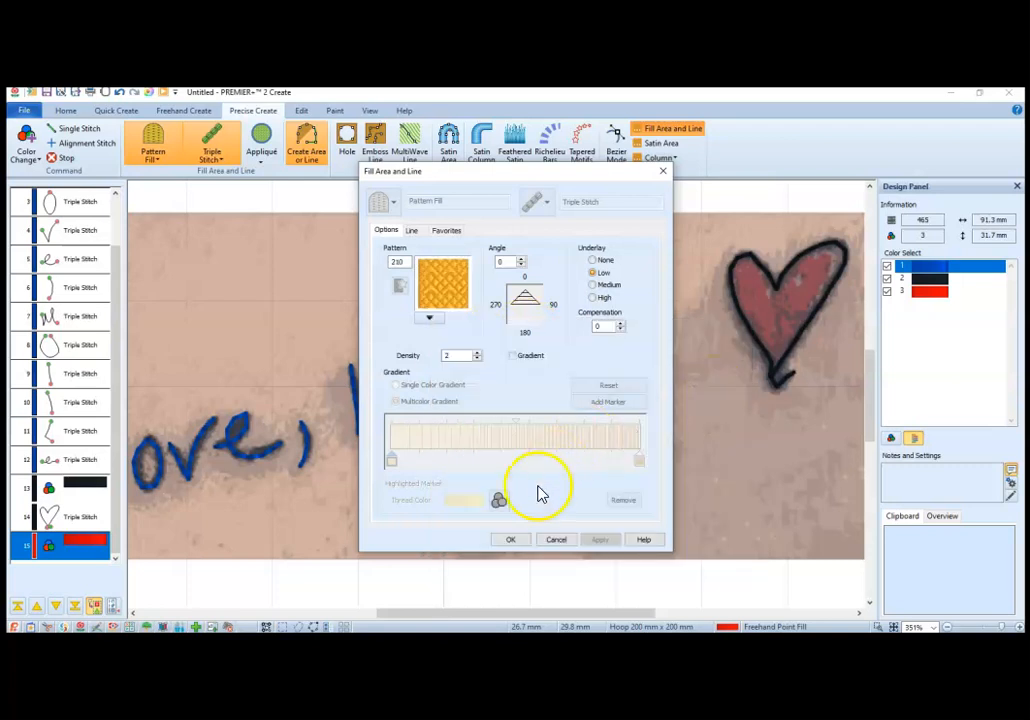
left_click(511, 542)
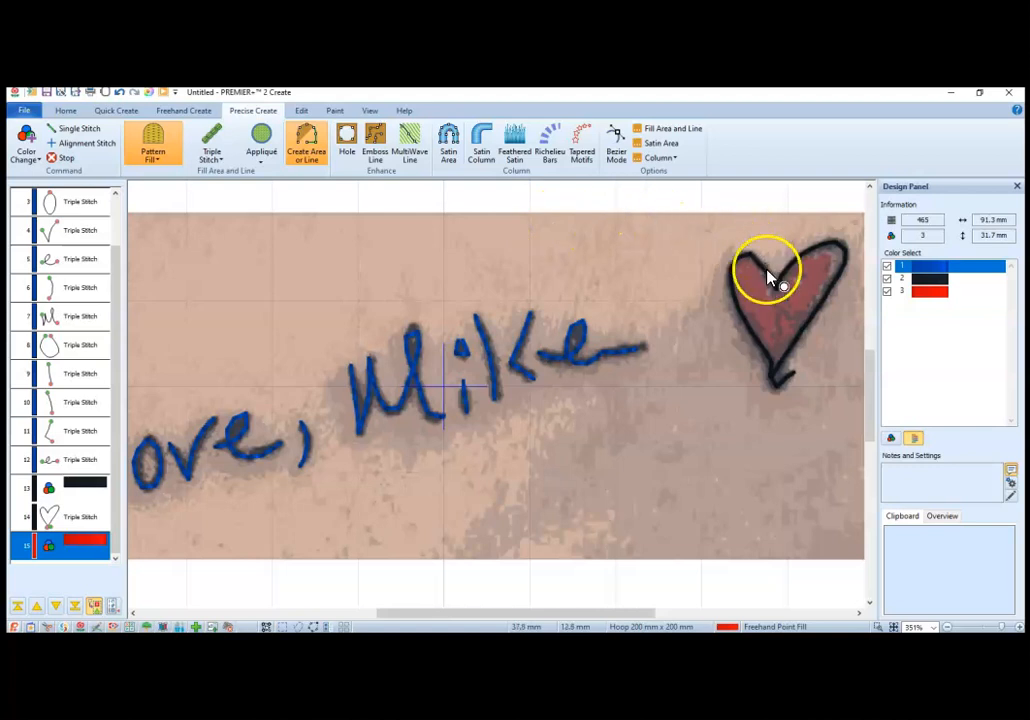
Step: Duplicate the heart's black triple stitch outline
left_click(79, 518)
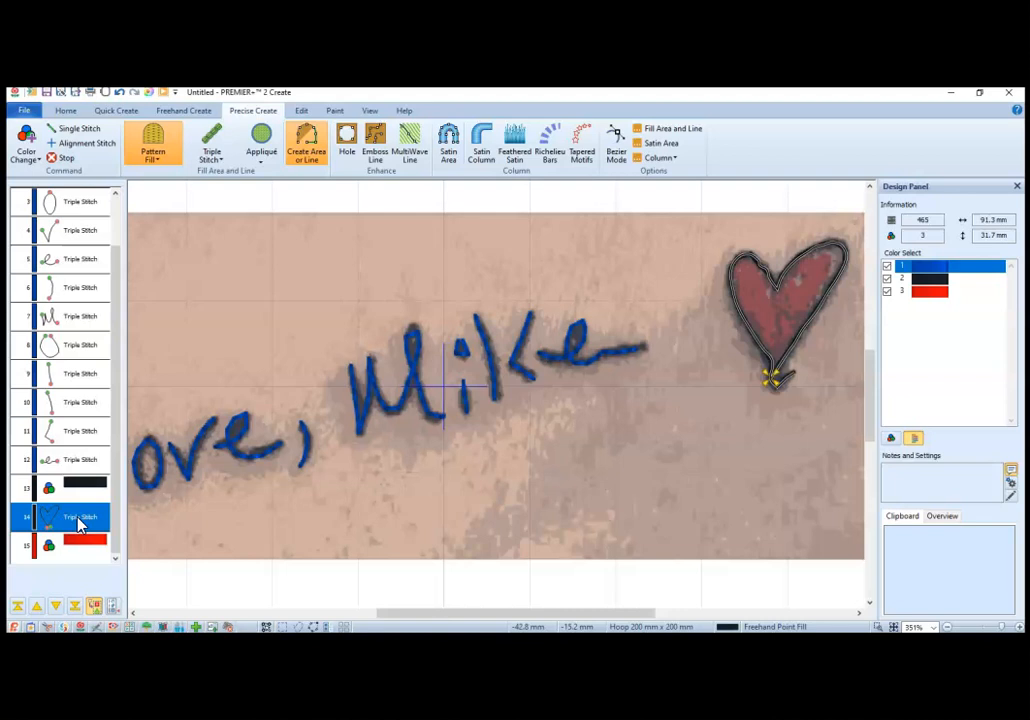
right_click(80, 524)
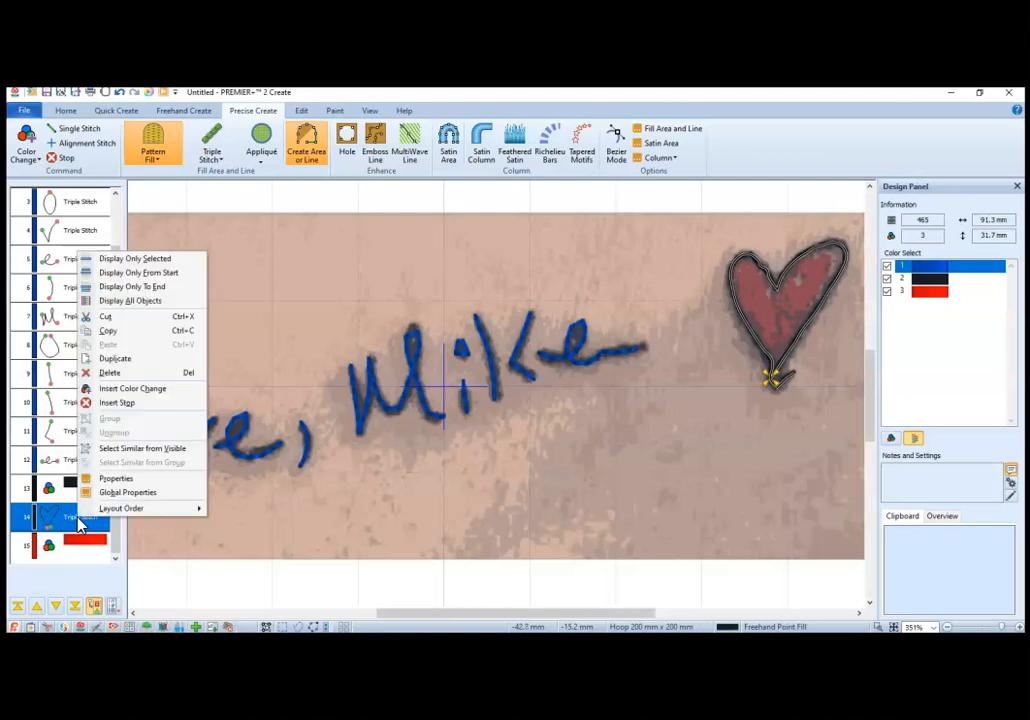
left_click(113, 362)
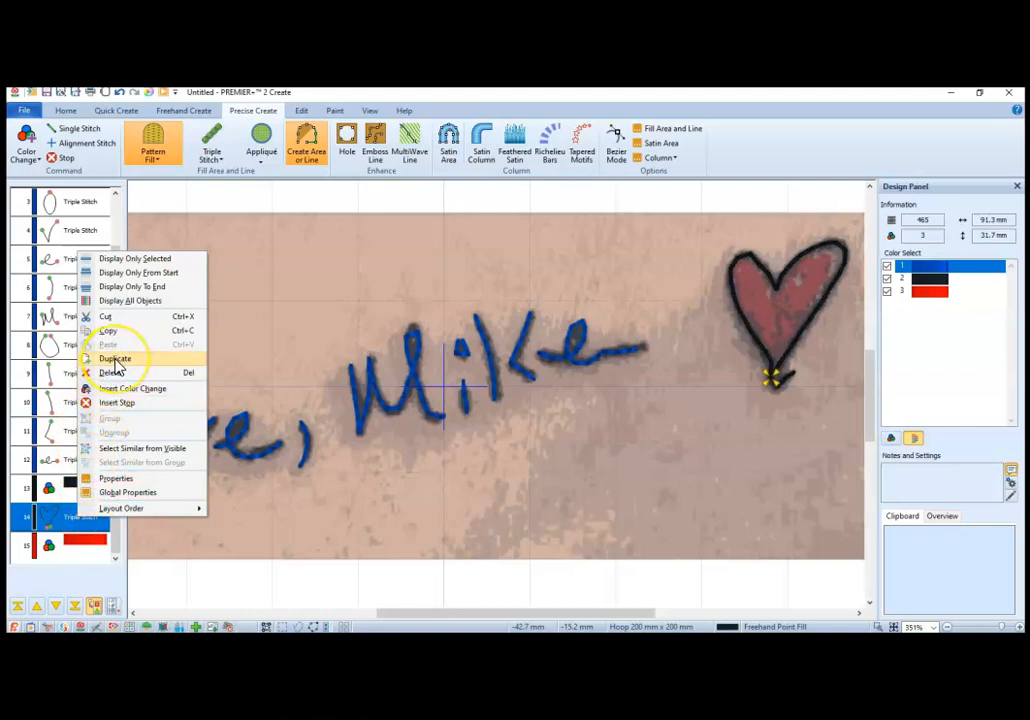
Step: Place the duplicated heart outline after the red color change in the stitch sequence
left_click_drag(117, 357, 123, 397)
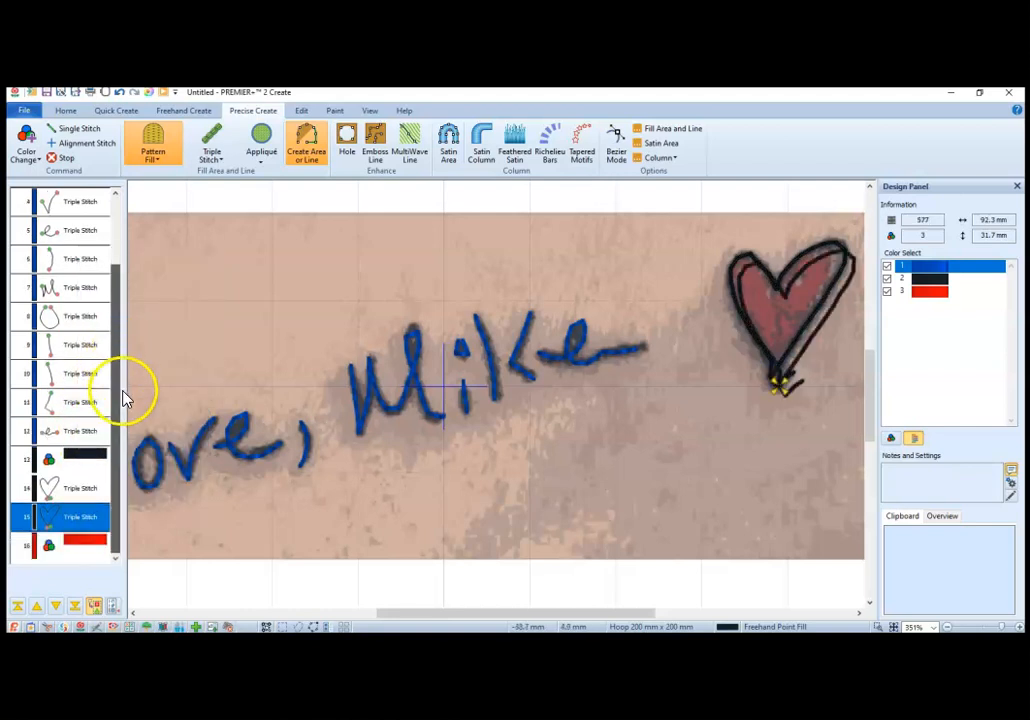
left_click(87, 523)
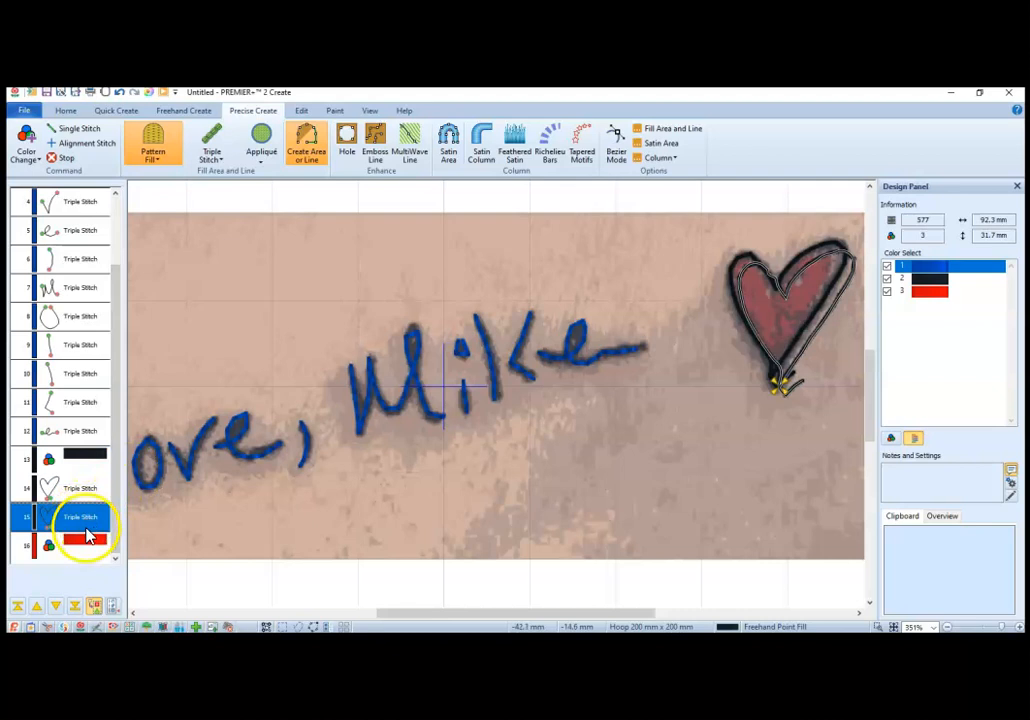
left_click(89, 546)
left_click_drag(89, 548, 93, 527)
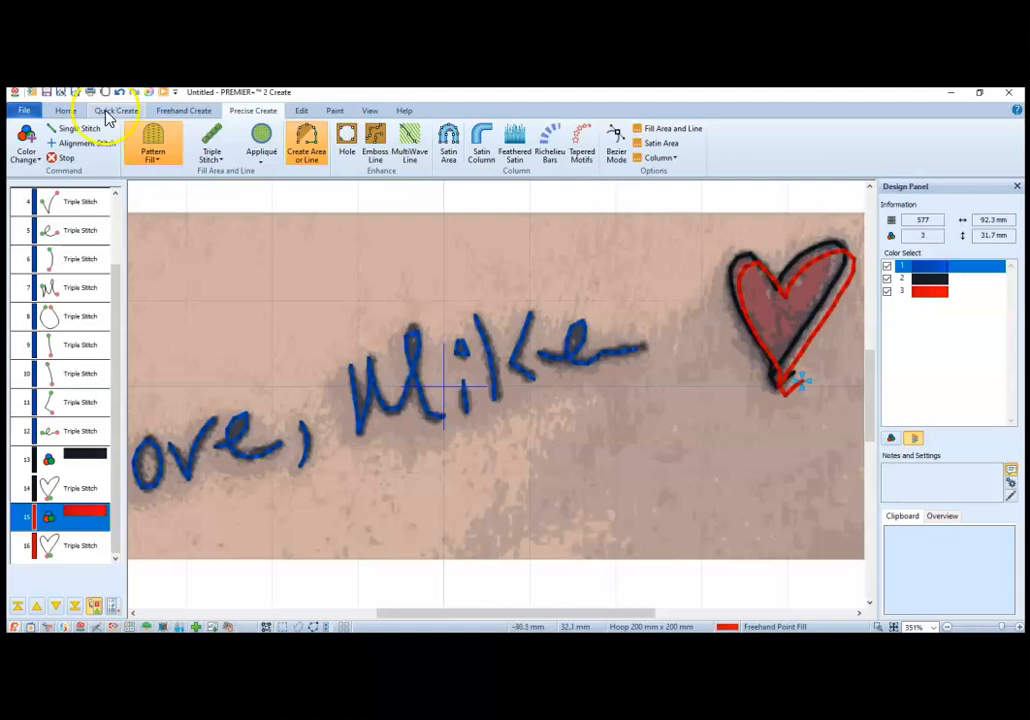
Step: Move the red duplicate heart outline so it lies exactly over the black heart outline
left_click(68, 110)
left_click(142, 129)
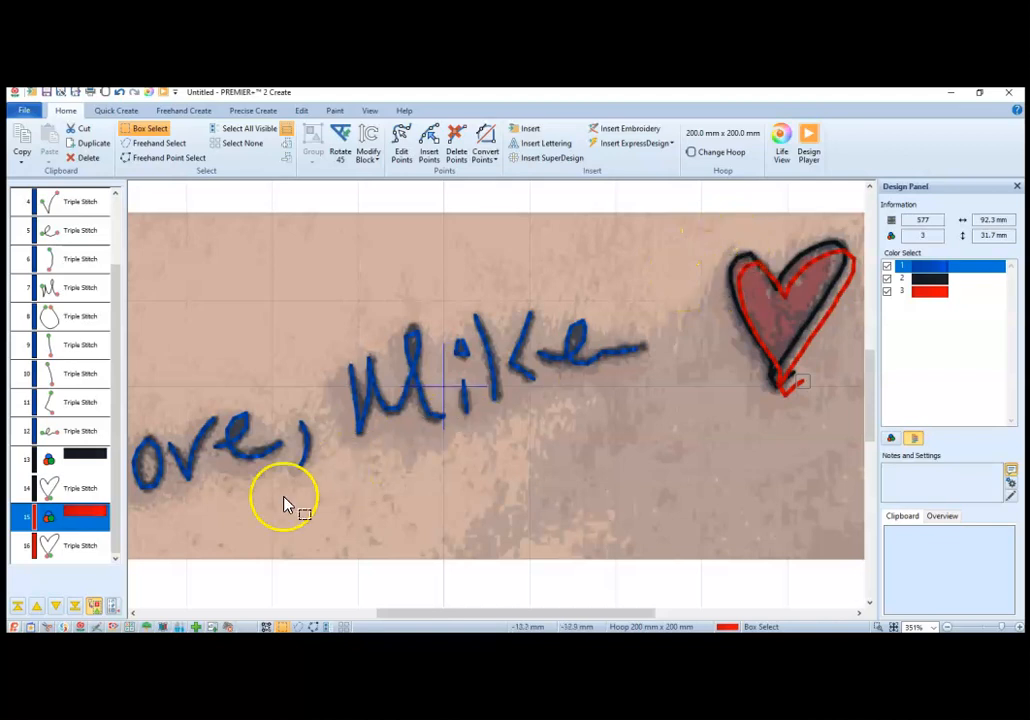
left_click_drag(728, 262, 855, 405)
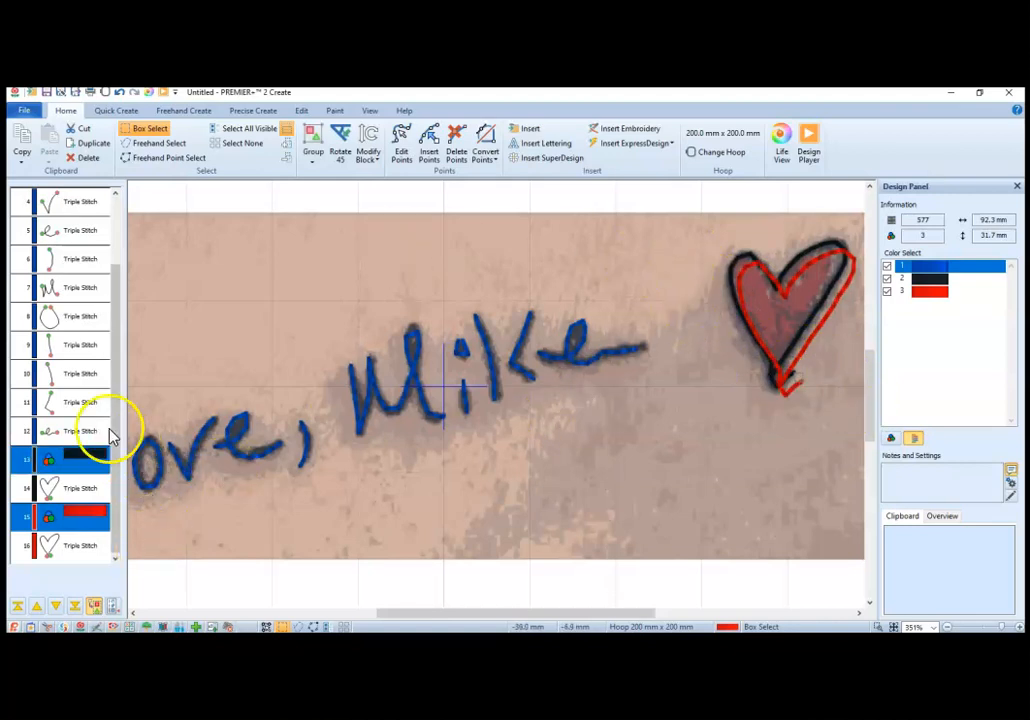
left_click(85, 548)
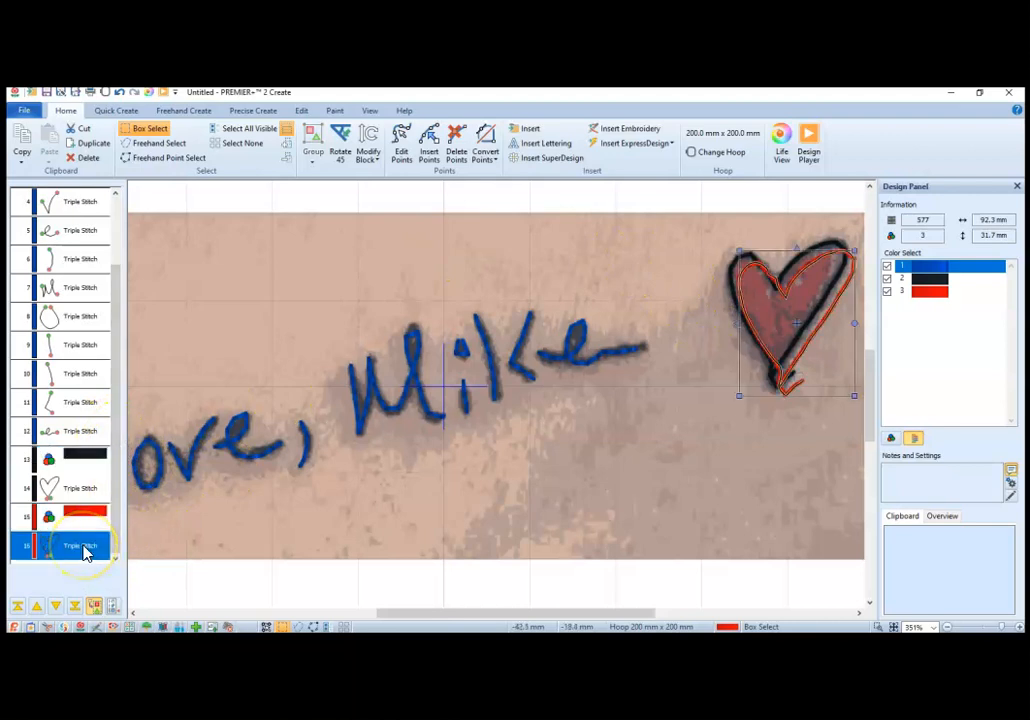
left_click_drag(788, 335, 781, 329)
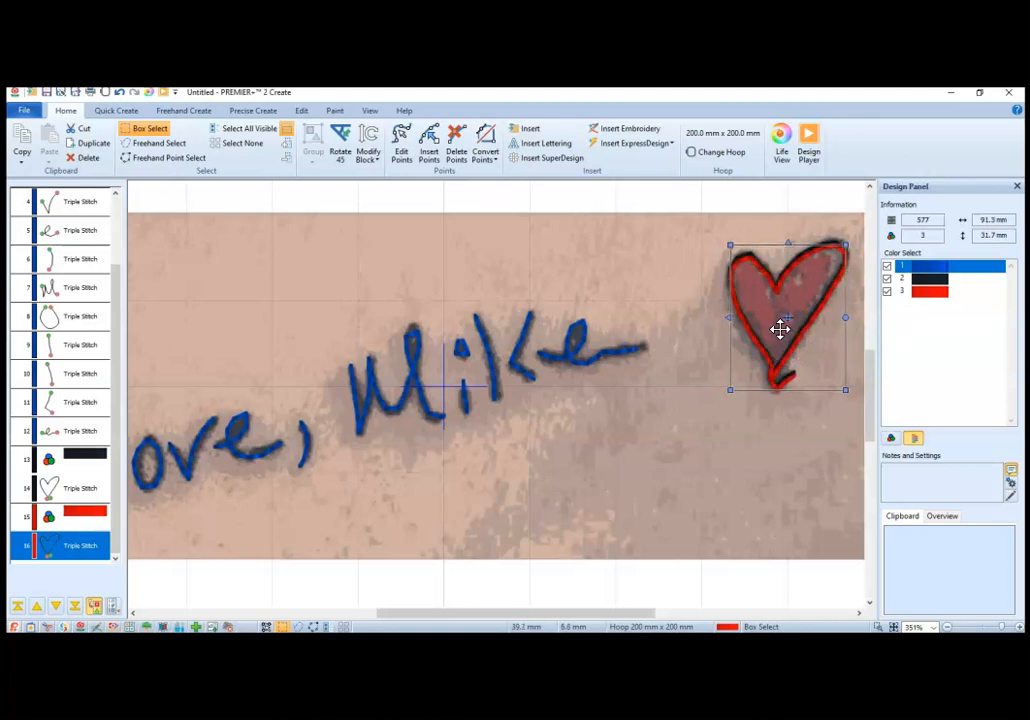
left_click(760, 449)
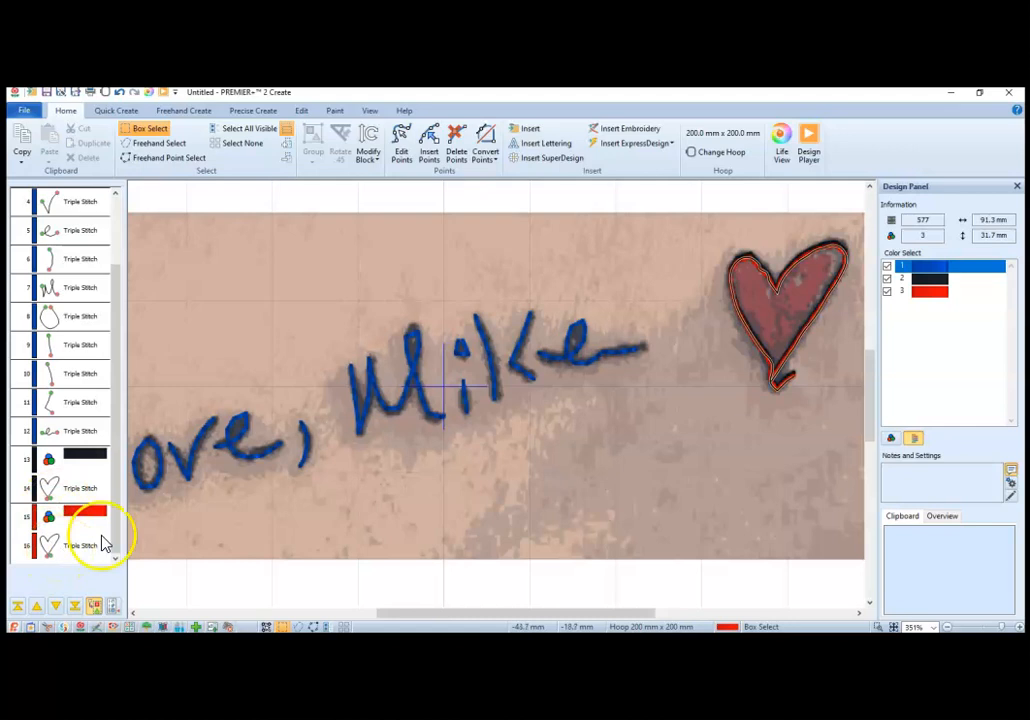
Step: Convert the red heart outline to Pattern Fill with pattern 210 and No Border Line
right_click(752, 300)
left_click(743, 317)
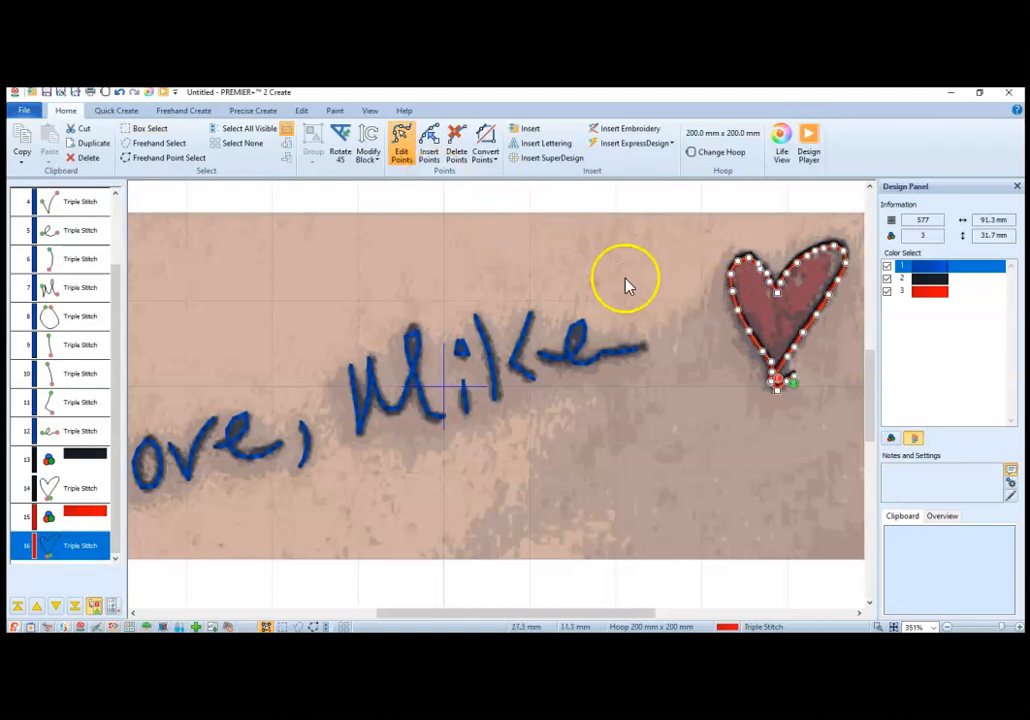
double_click(758, 307)
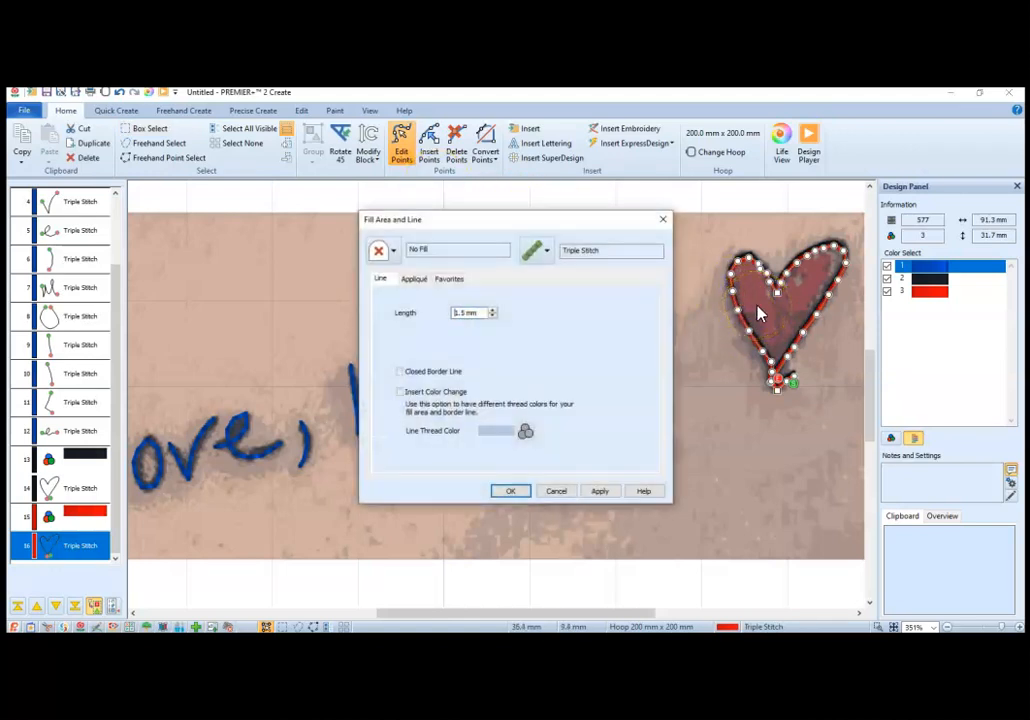
left_click(548, 254)
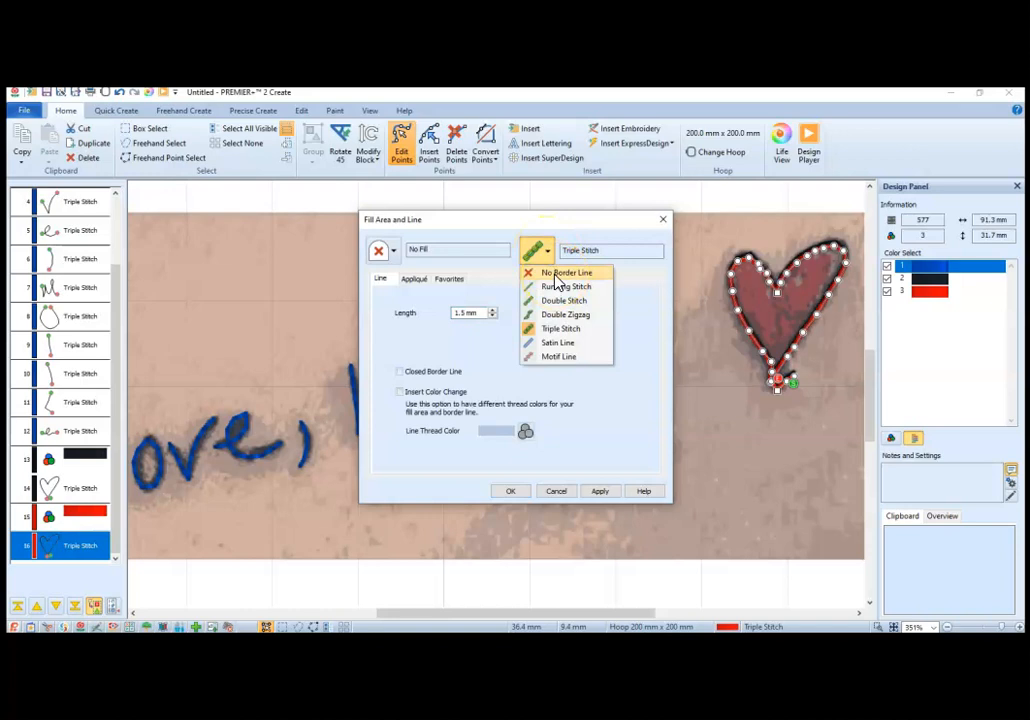
left_click(556, 274)
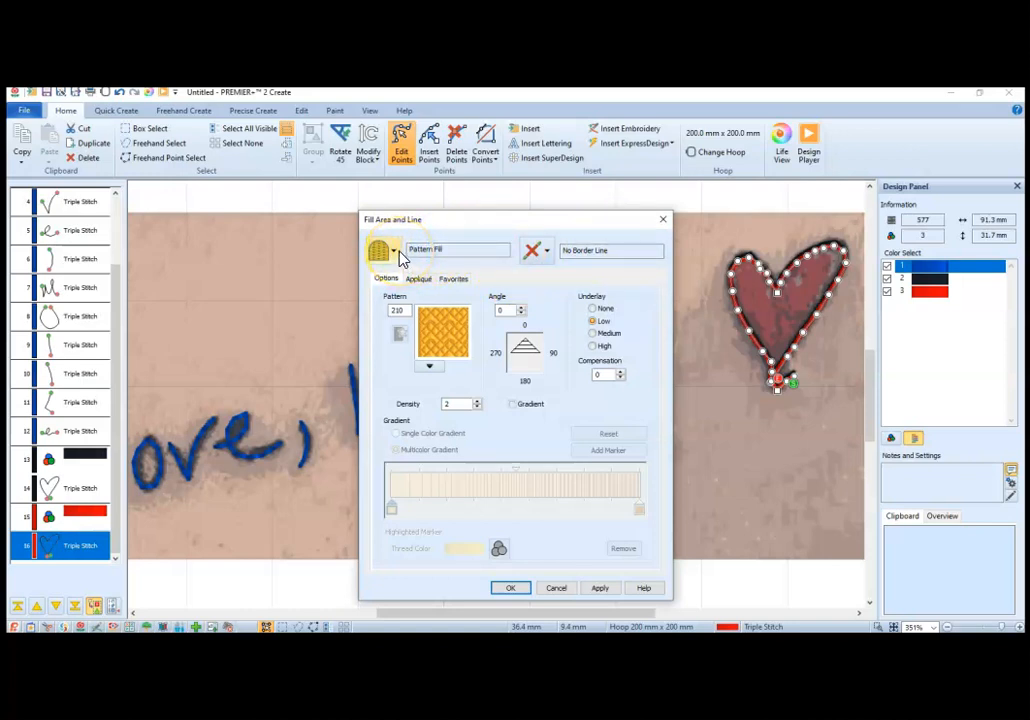
left_click(510, 589)
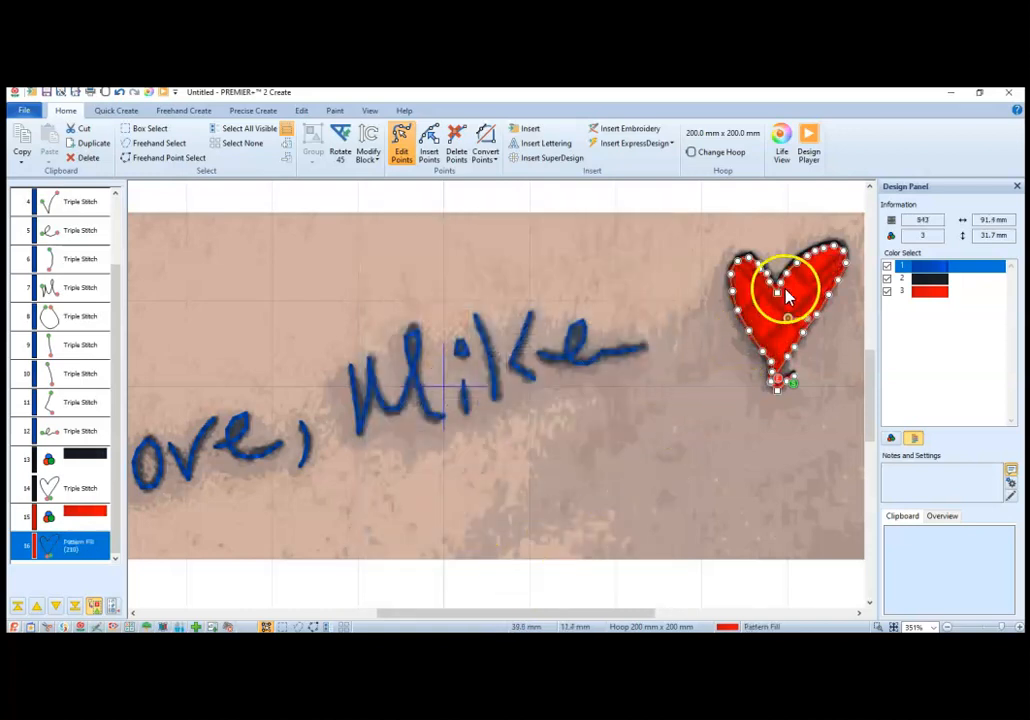
Step: Change the red heart's fill to pattern 12 from Standard 1
double_click(758, 312)
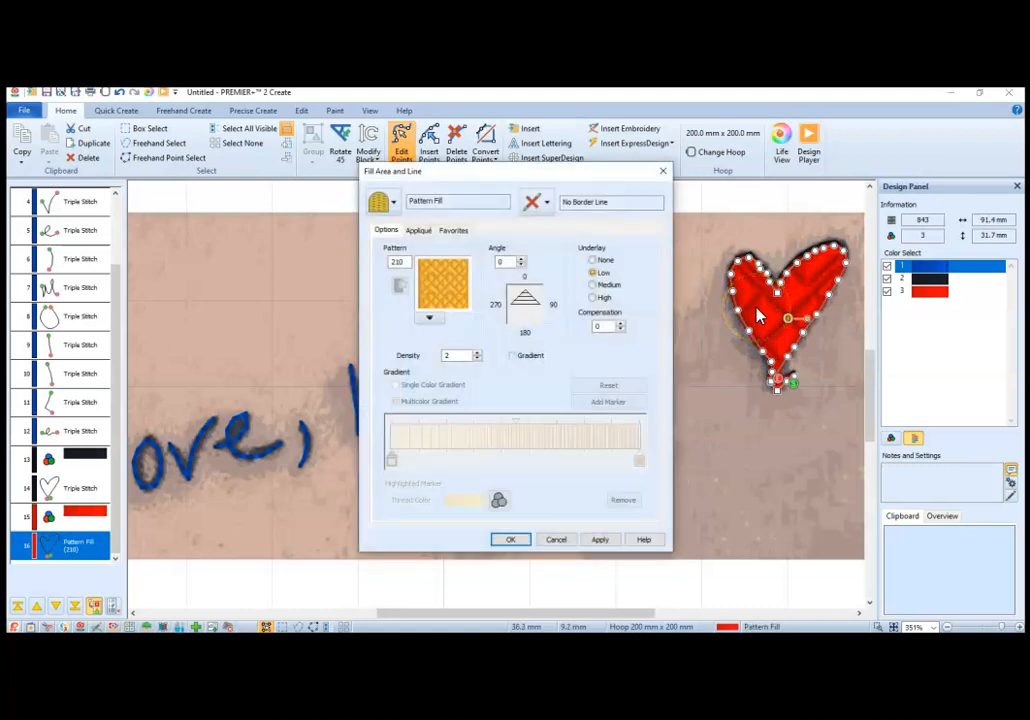
left_click(438, 322)
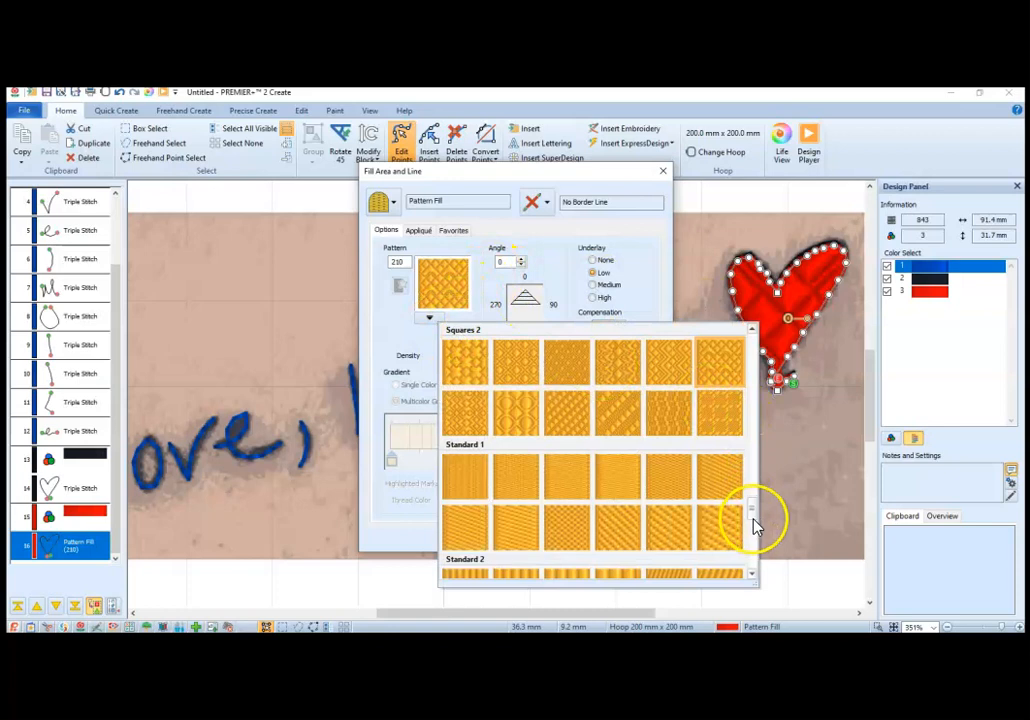
left_click(725, 538)
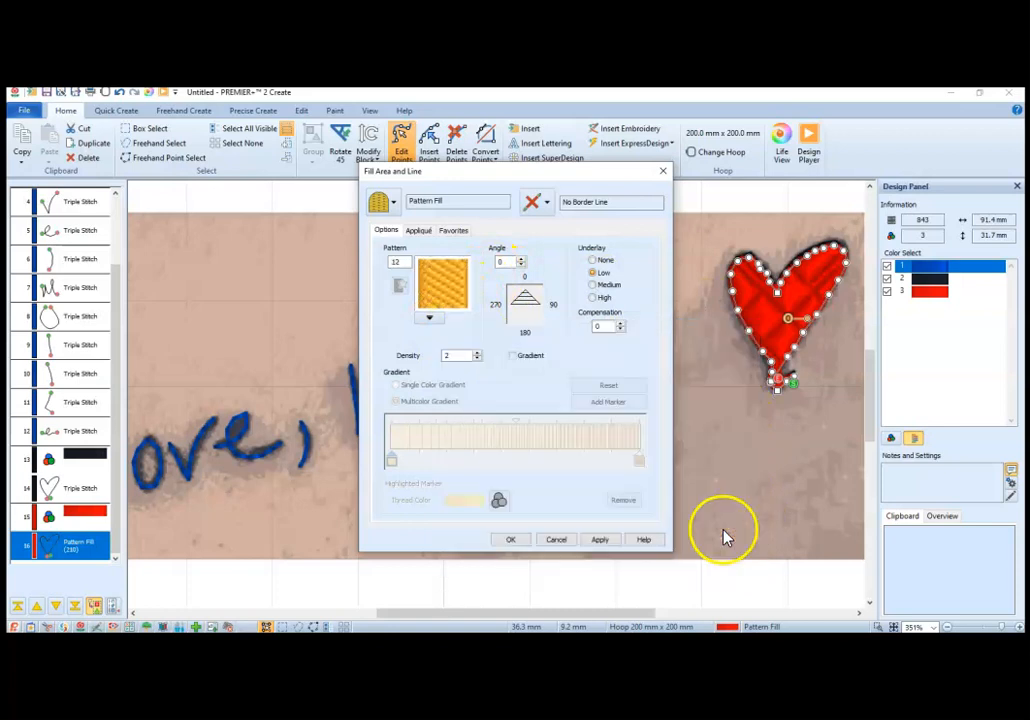
left_click(510, 541)
left_click(745, 439)
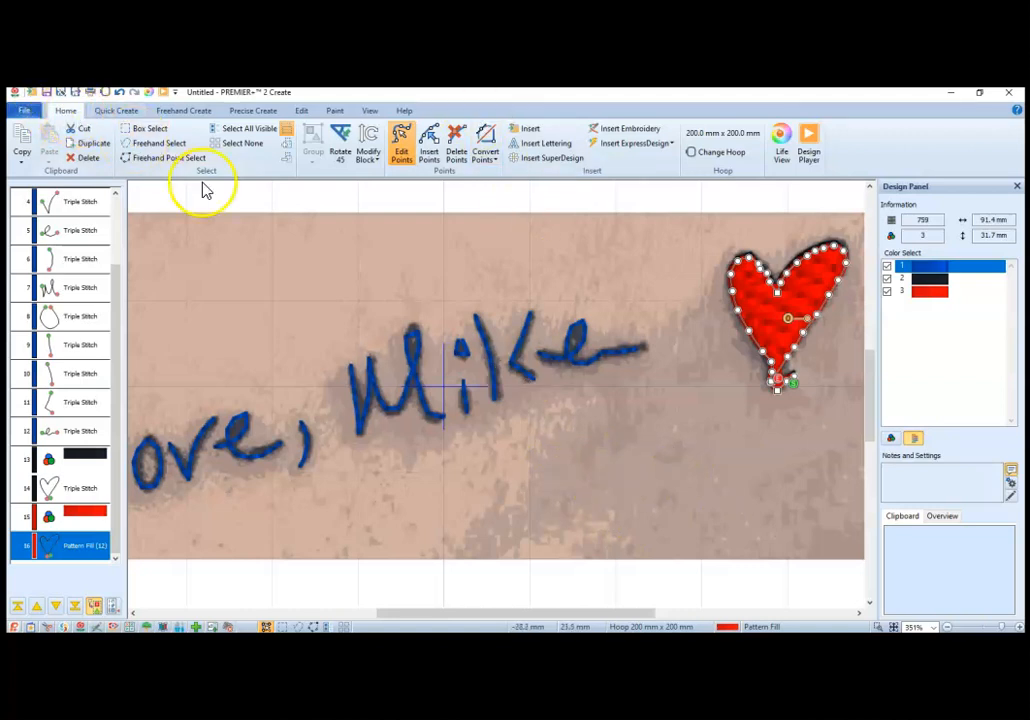
Step: Delete the red fill's outline points around the tail at the heart's lower tip
left_click(457, 155)
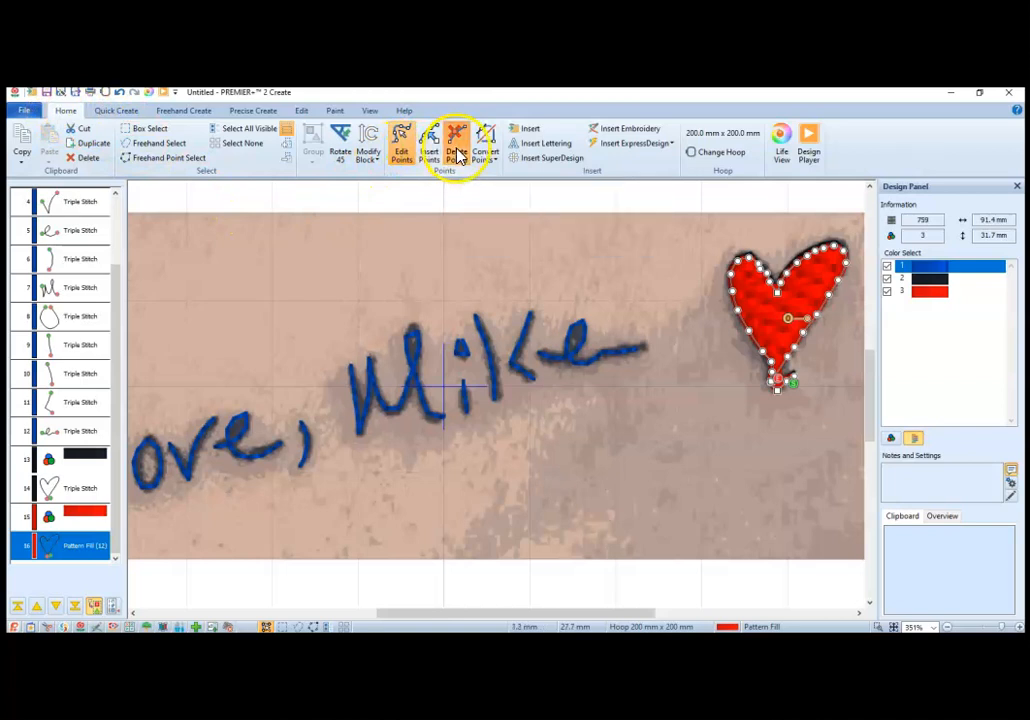
left_click(787, 390)
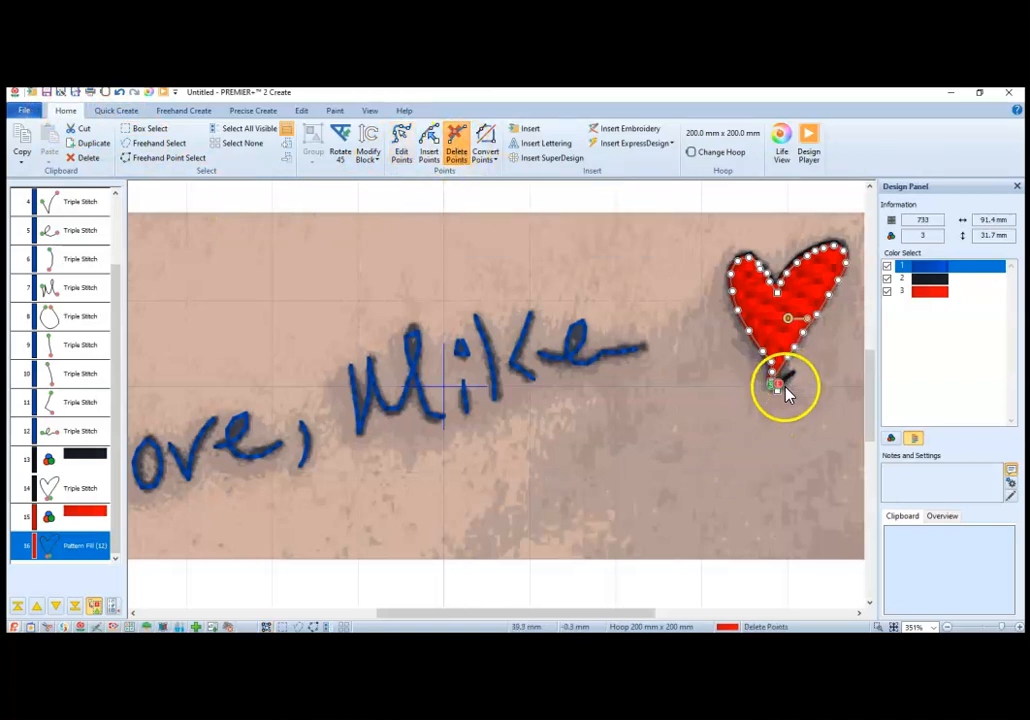
left_click(767, 399)
left_click(768, 398)
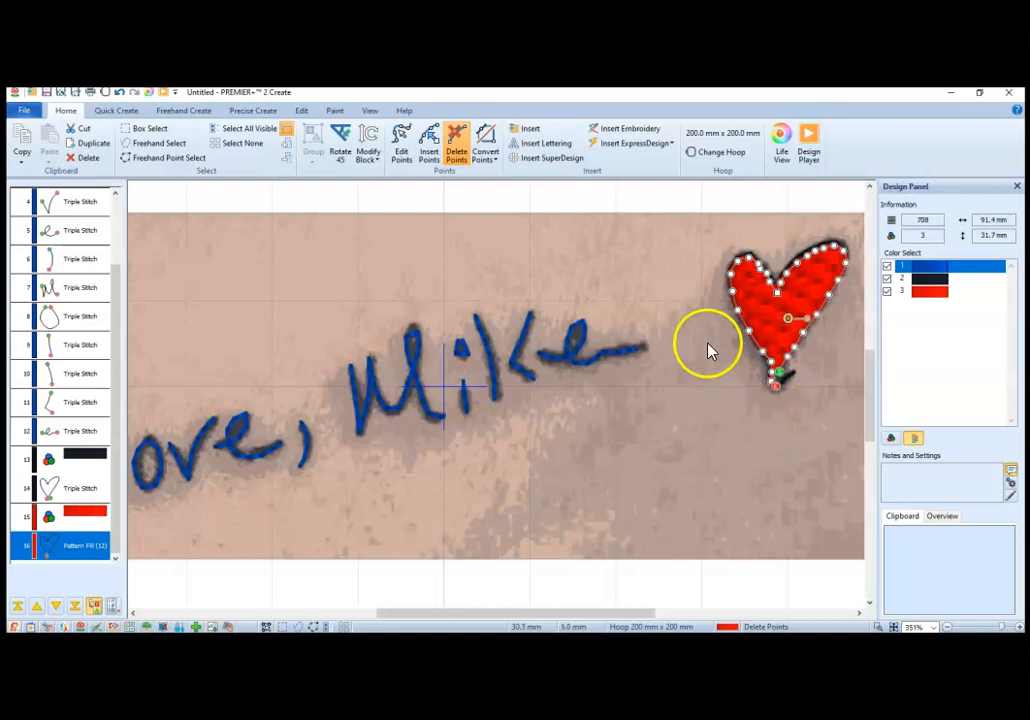
left_click(776, 385)
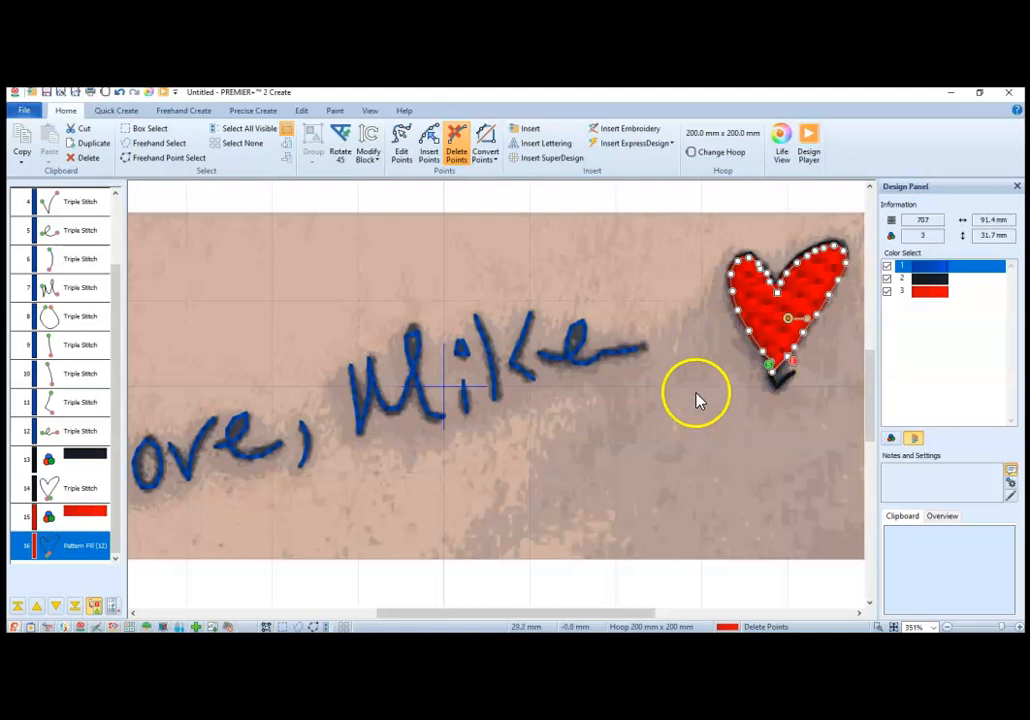
left_click(403, 152)
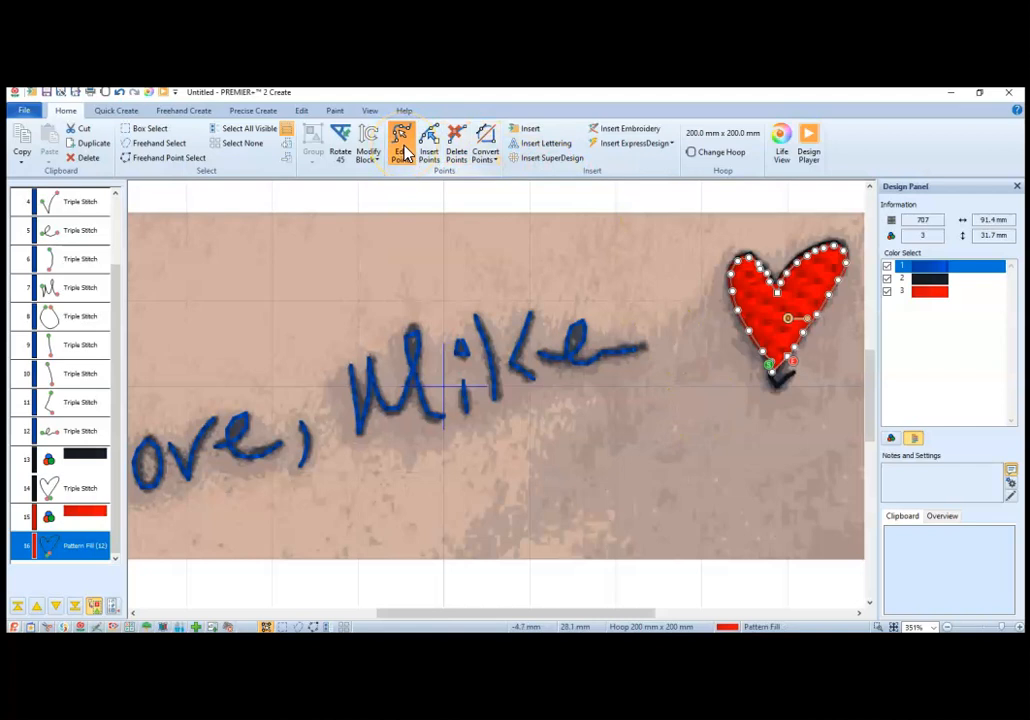
Step: Change the black heart outline from triple stitch to a Satin Line, 1.0 mm wide with density 4
left_click(90, 496)
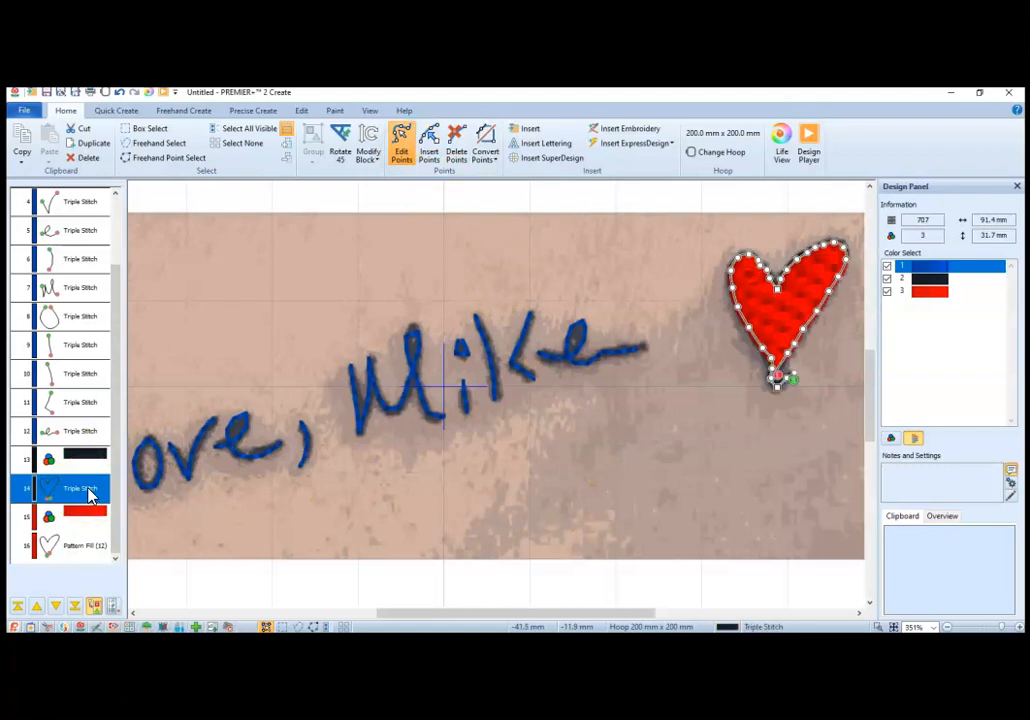
right_click(90, 494)
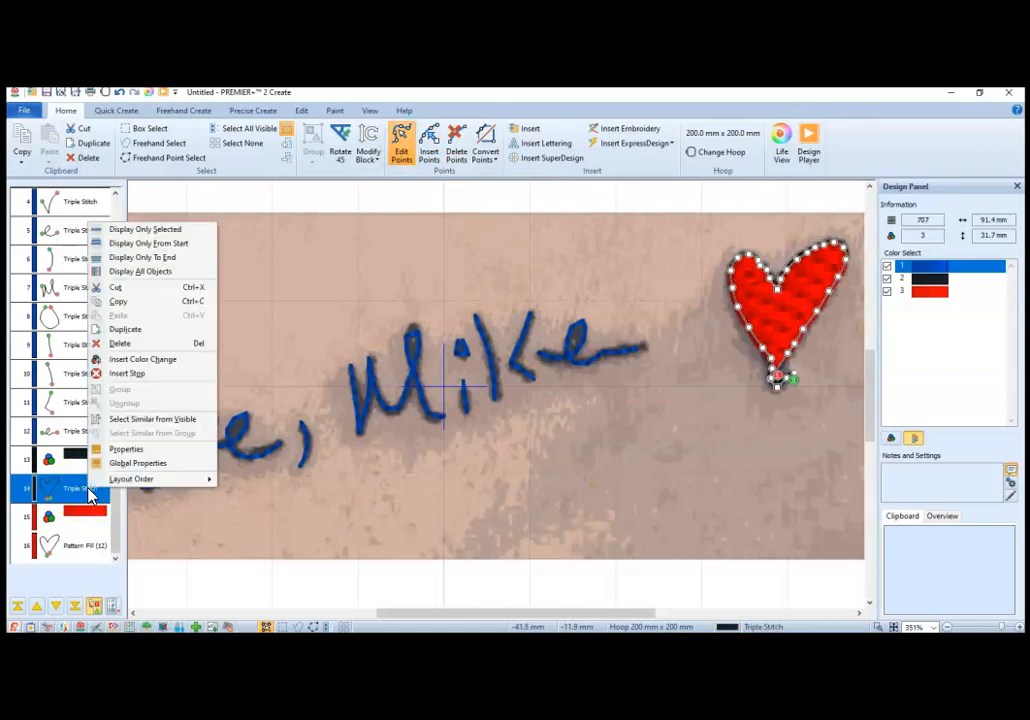
left_click(141, 452)
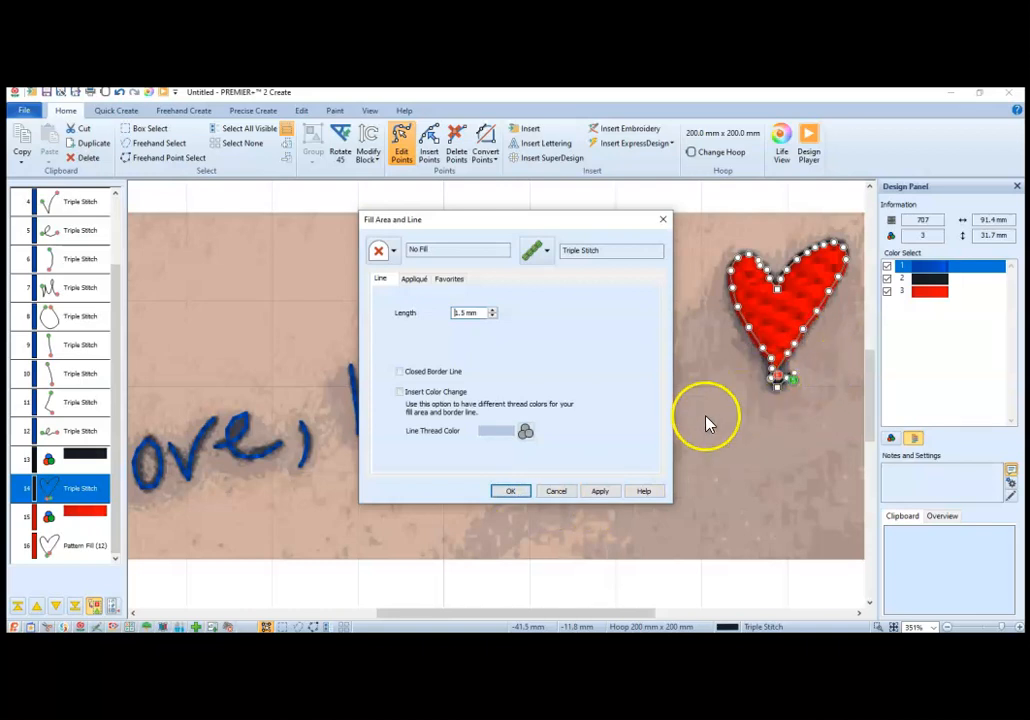
left_click(549, 253)
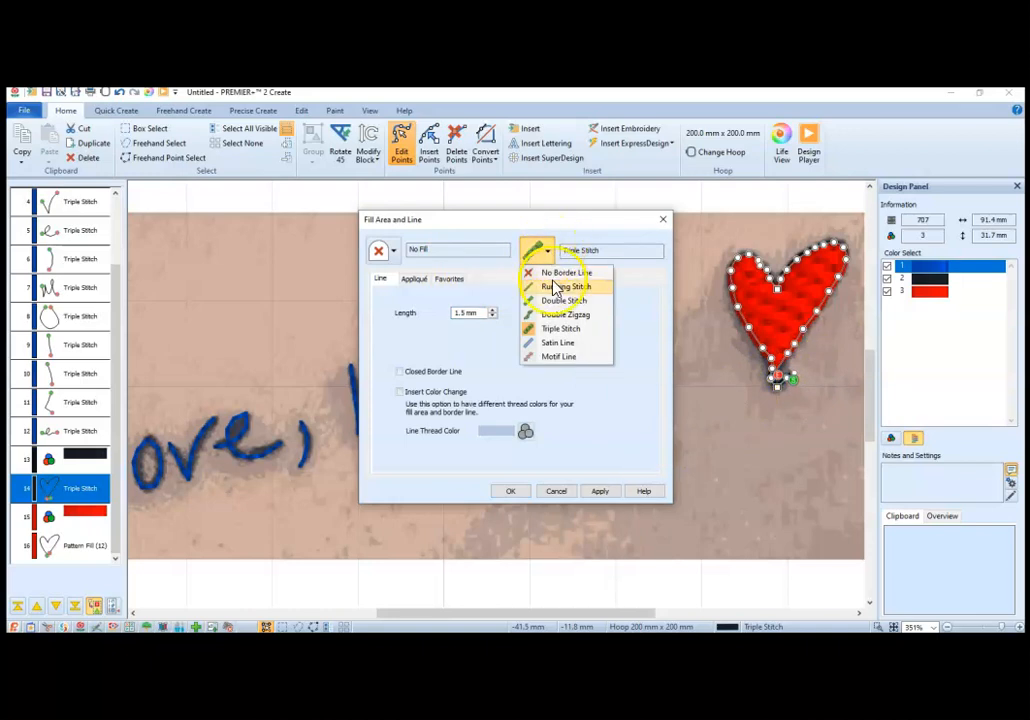
left_click(563, 345)
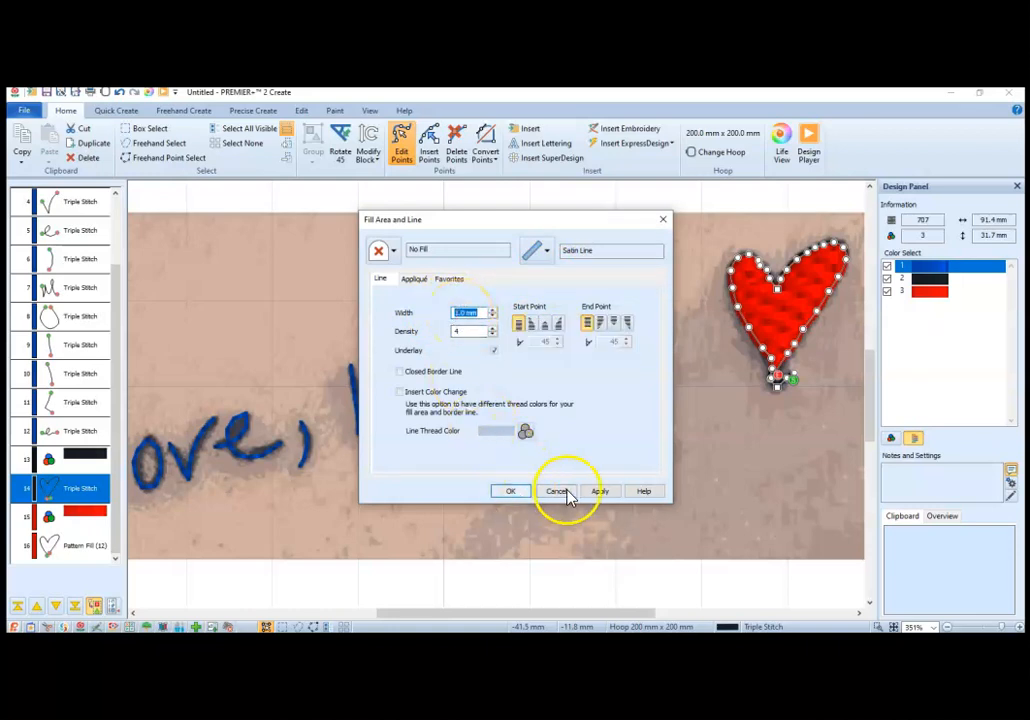
left_click(604, 492)
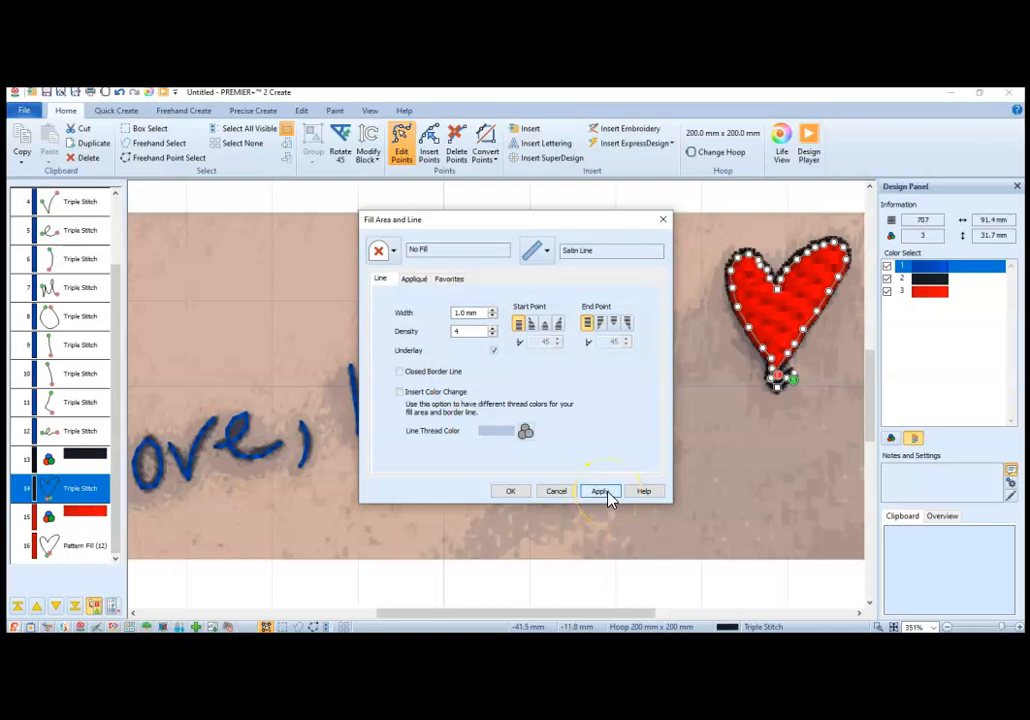
left_click(512, 493)
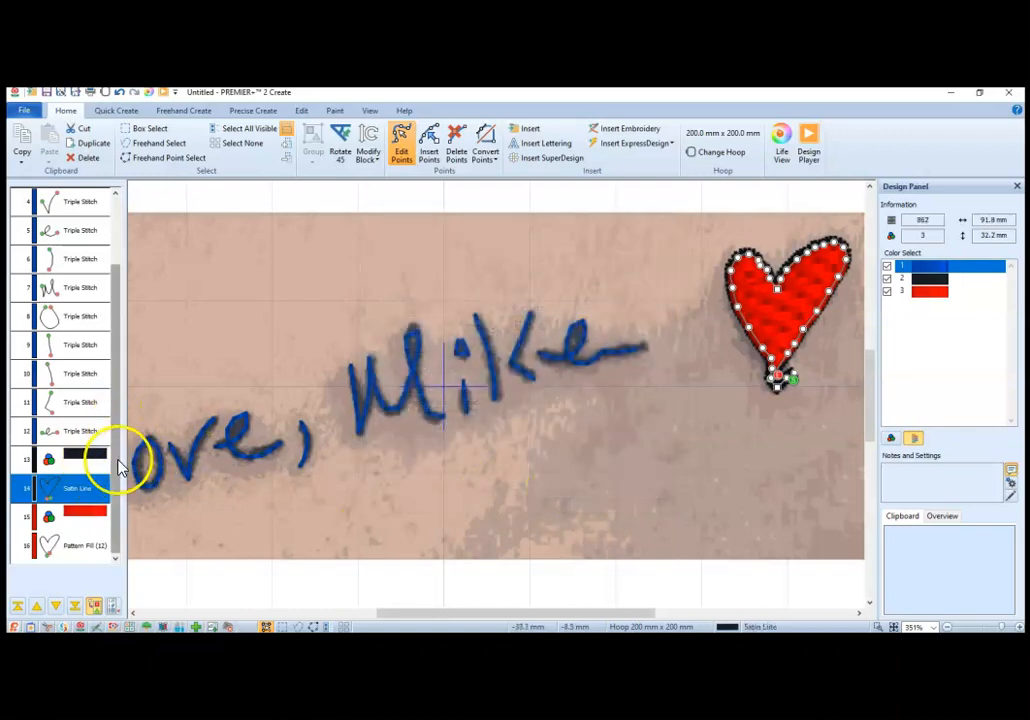
Step: Move the red color change and pattern-filled heart ahead of the black color change in the stitch sequence
left_click(86, 516, "ctrl")
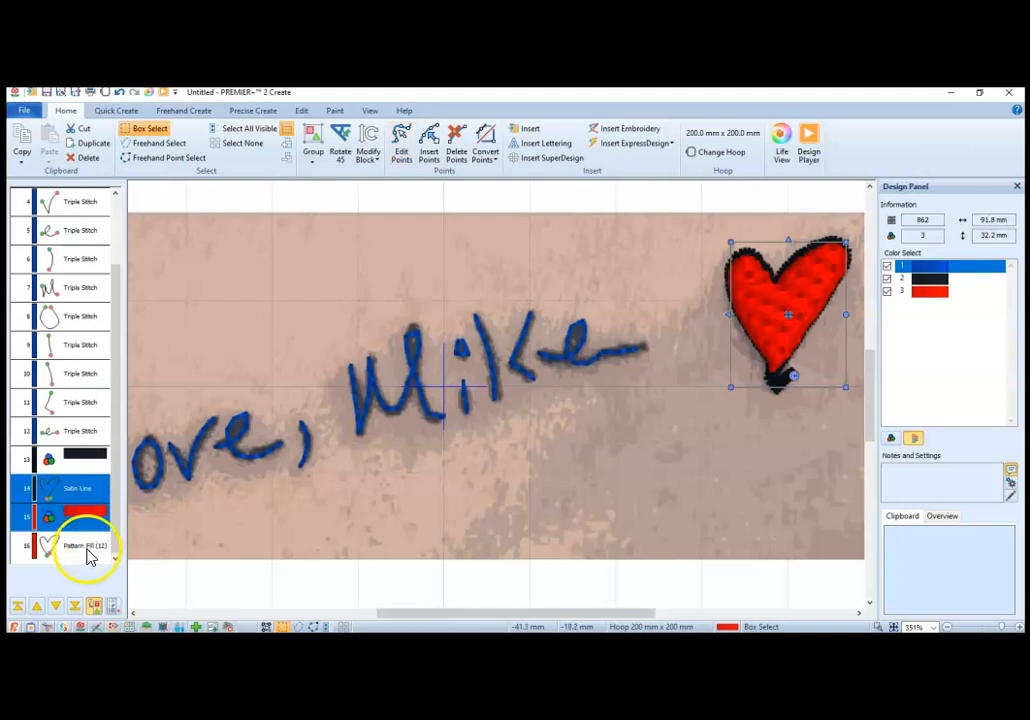
left_click(80, 487)
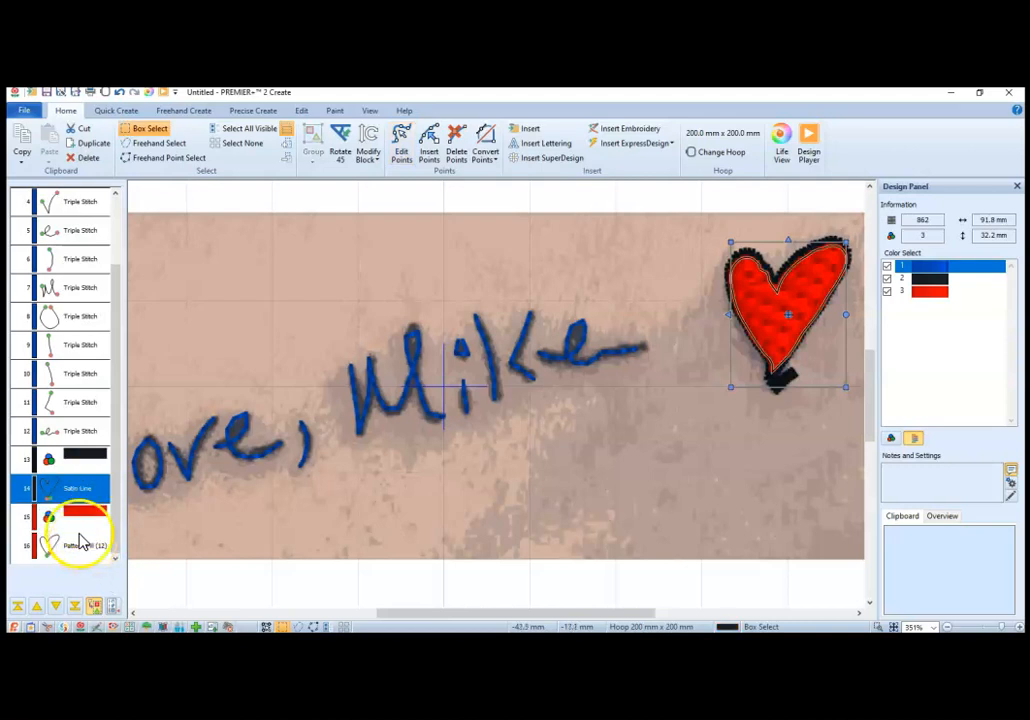
left_click(82, 543)
left_click(82, 526, "ctrl")
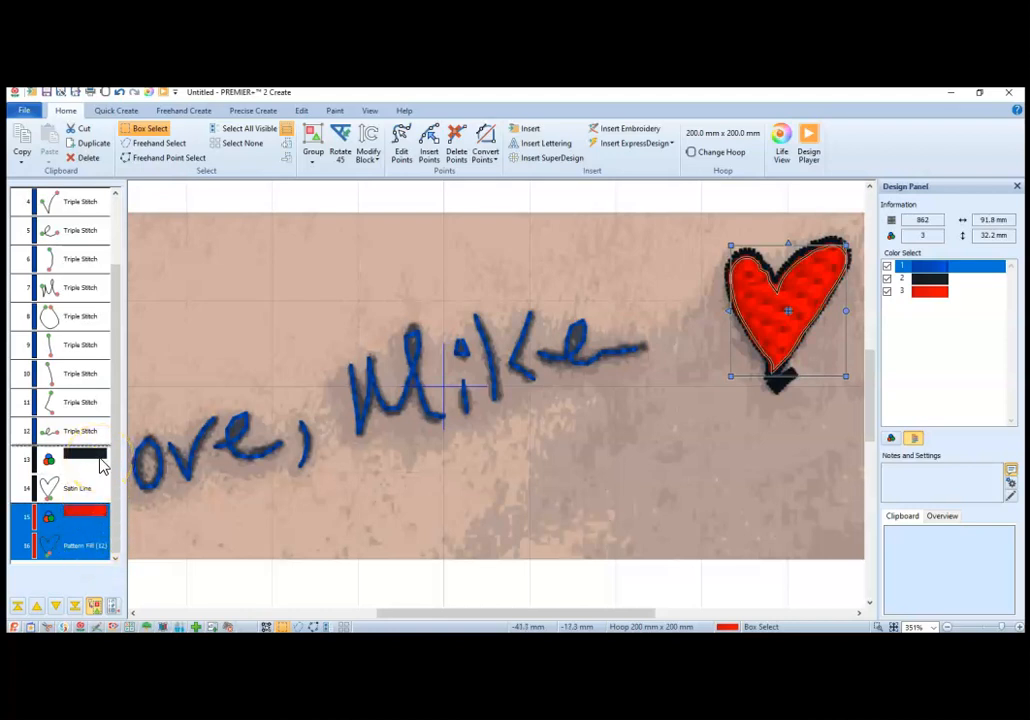
left_click_drag(101, 463, 101, 463)
left_click(517, 515)
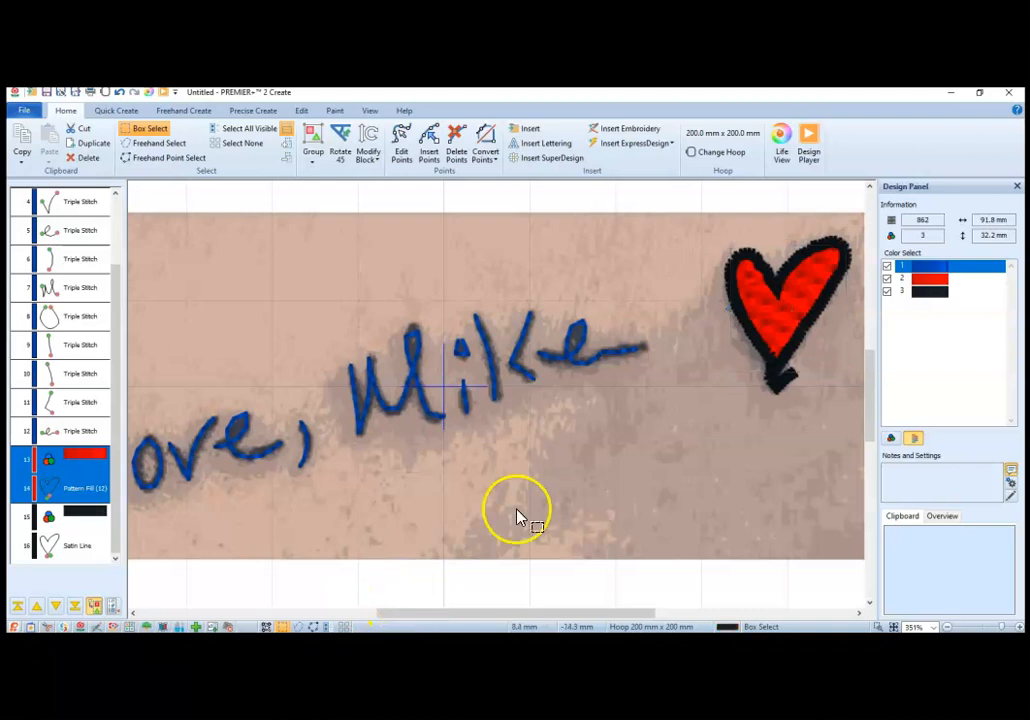
Step: Open the black satin heart outline for point editing
left_click(774, 375)
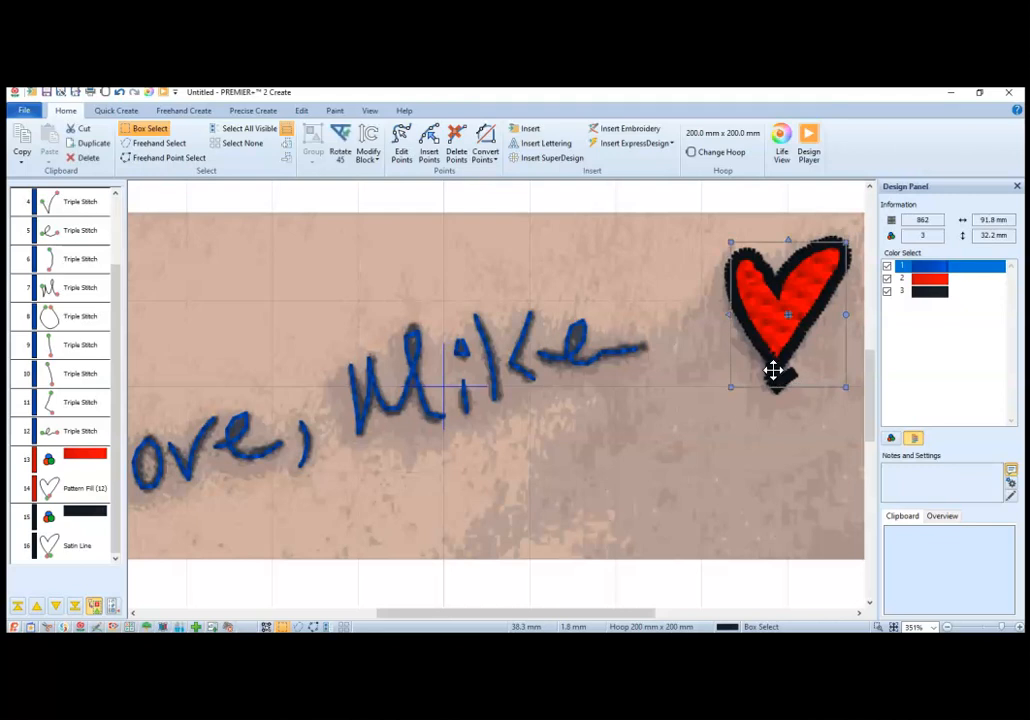
double_click(774, 372)
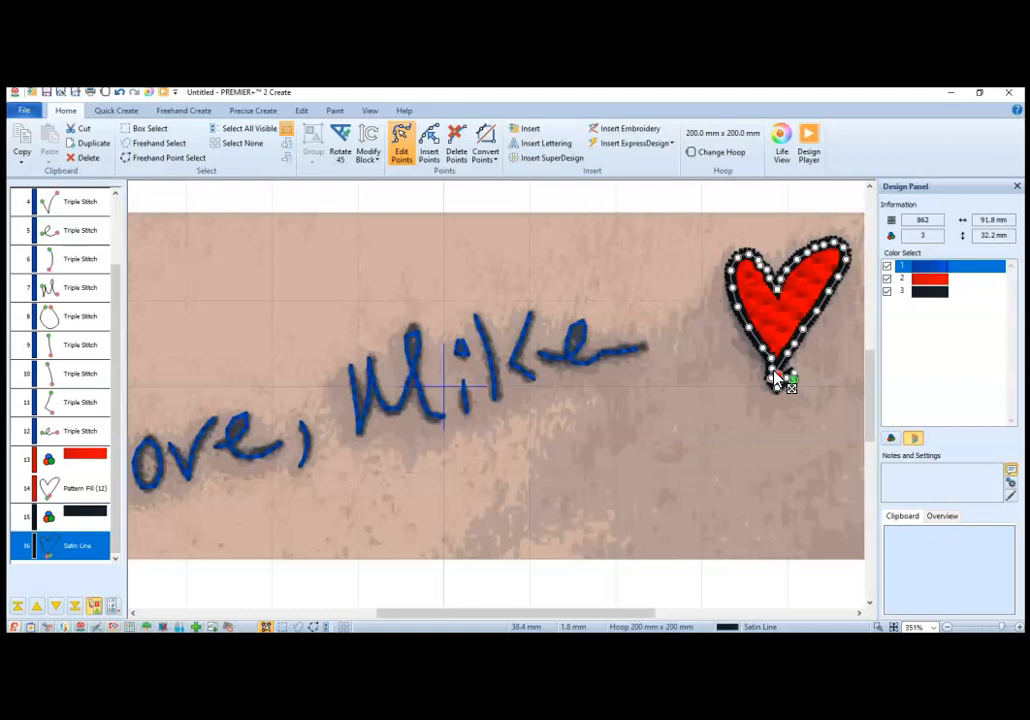
Step: Preview the lettering and satin-outlined heart in Life View, enlarged to 154%, and close the preview
left_click(783, 138)
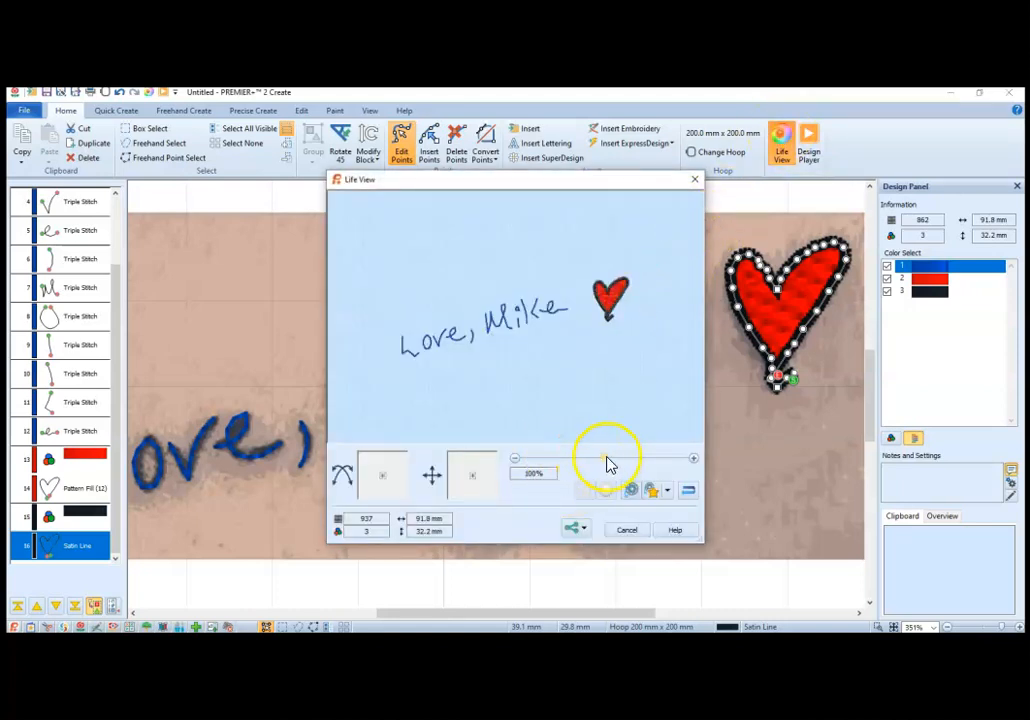
left_click_drag(609, 460, 640, 470)
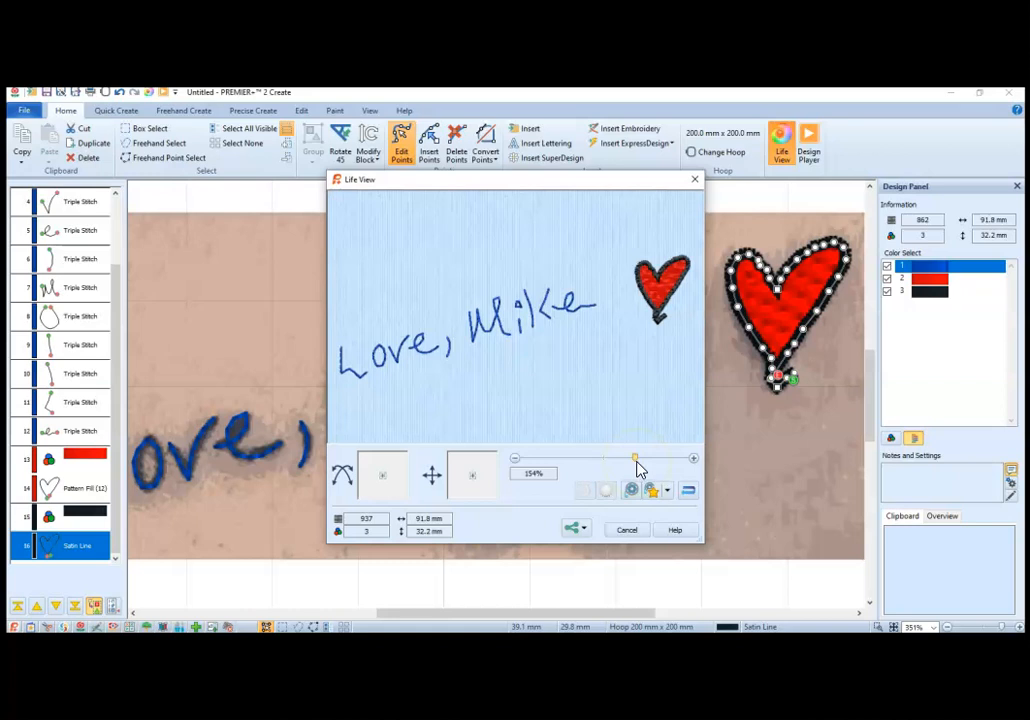
left_click(599, 458)
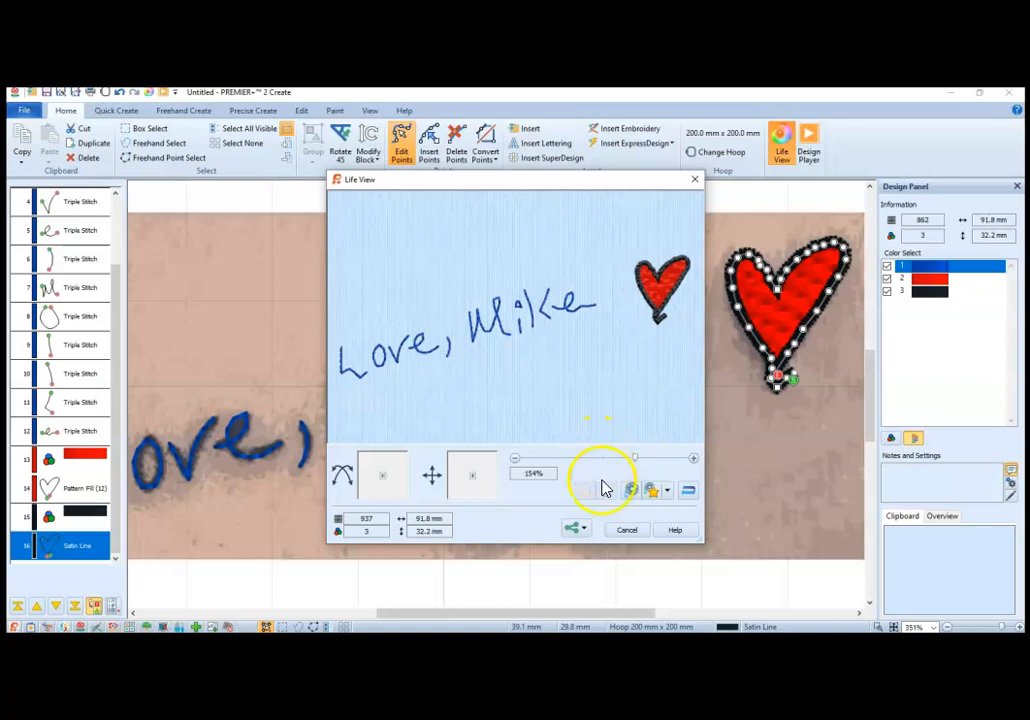
left_click(625, 531)
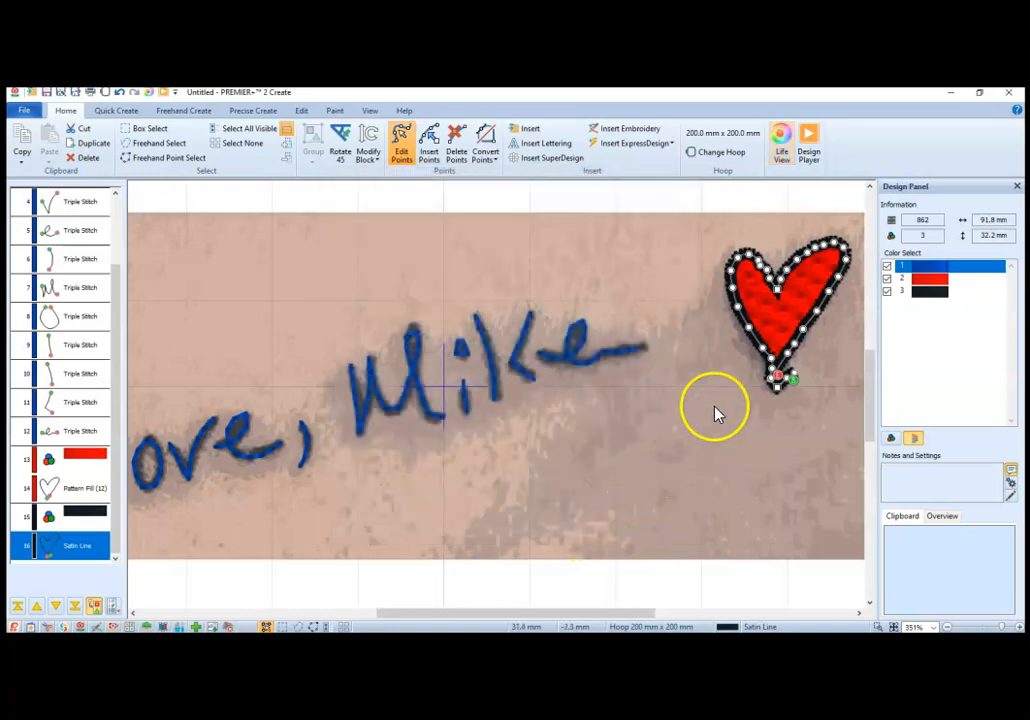
Step: Change the black heart outline from Satin Line to Triple Stitch with a 1.5 mm stitch length
double_click(762, 350)
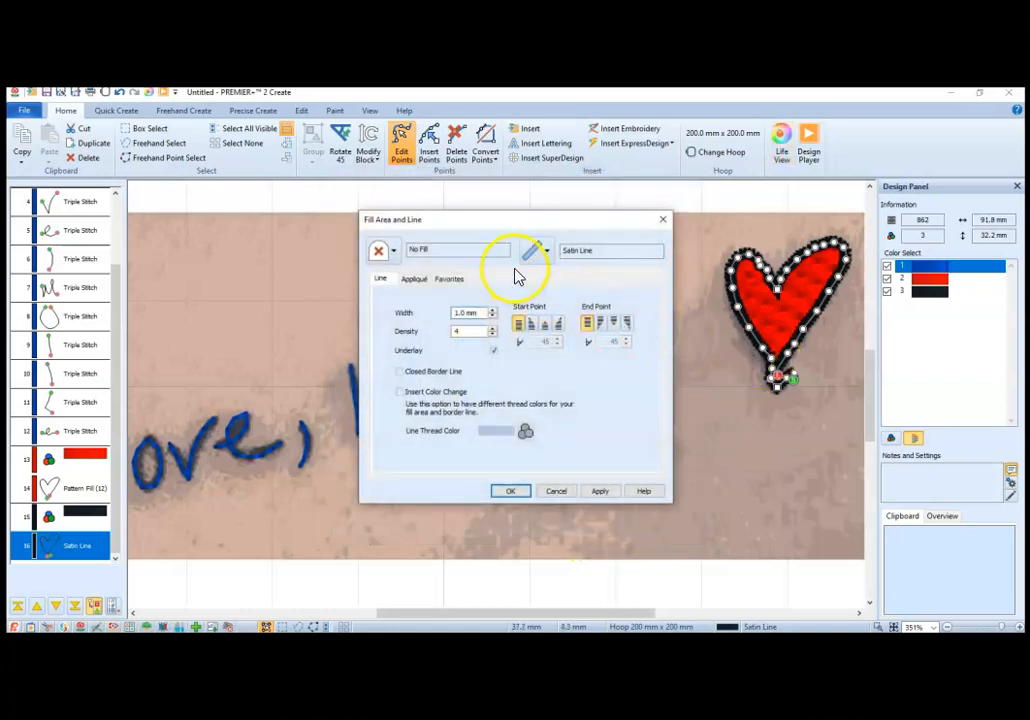
left_click(544, 251)
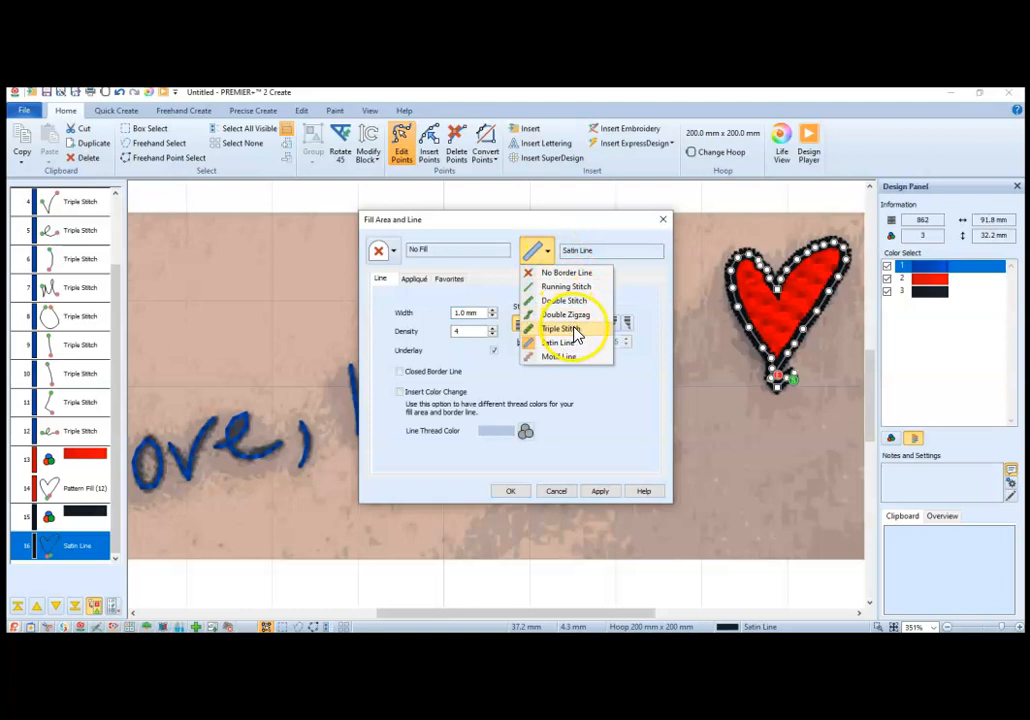
left_click(574, 329)
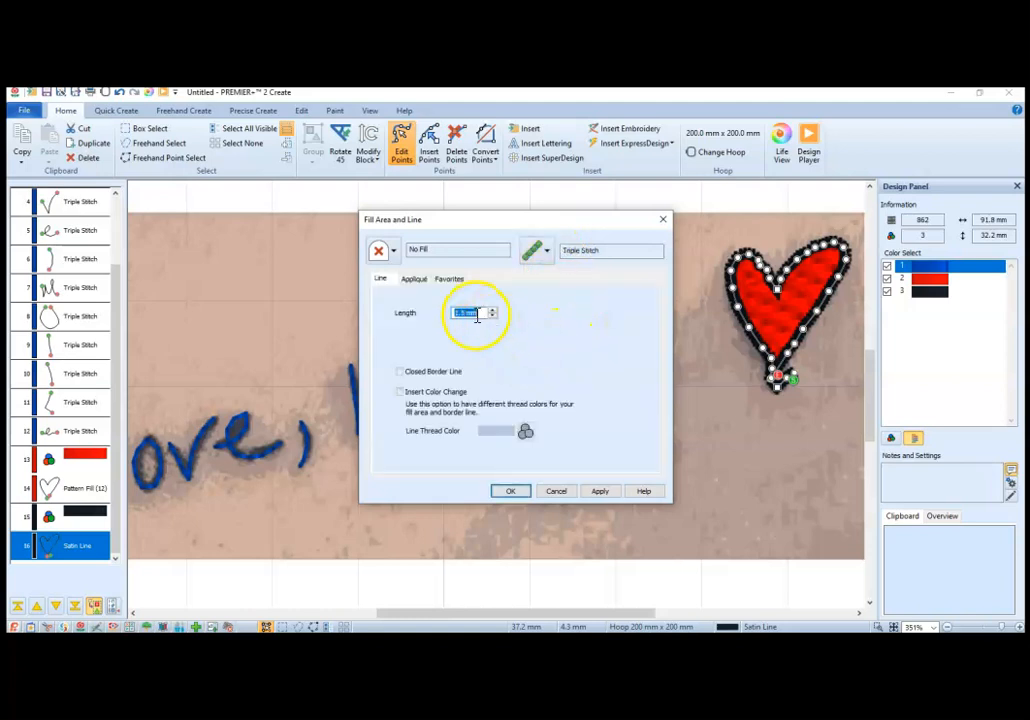
left_click(600, 492)
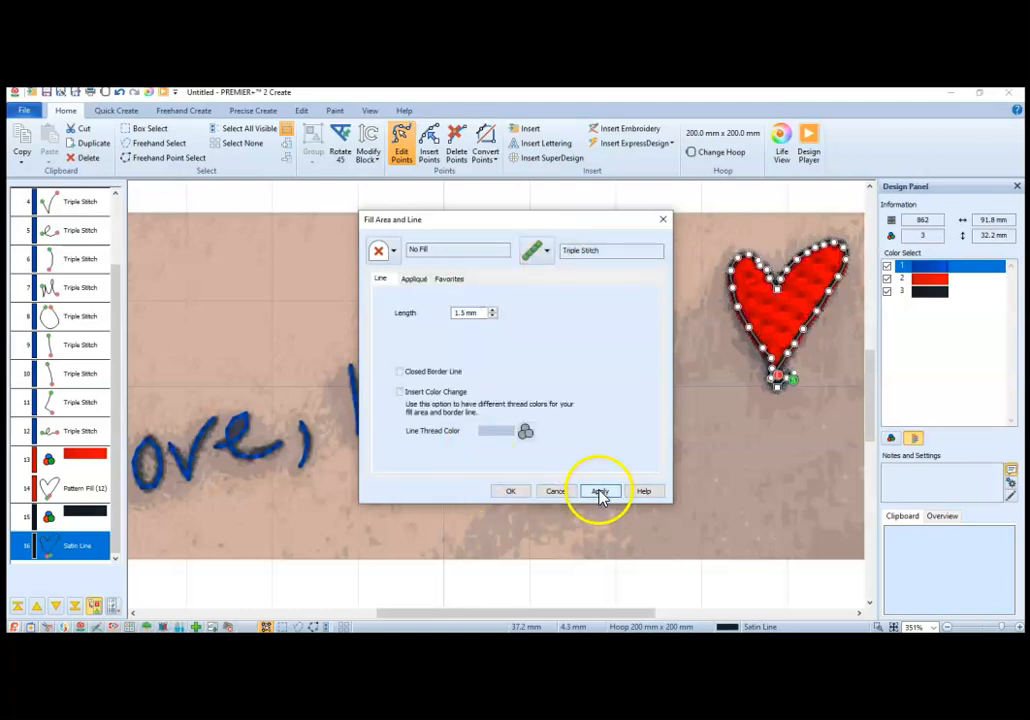
left_click(515, 493)
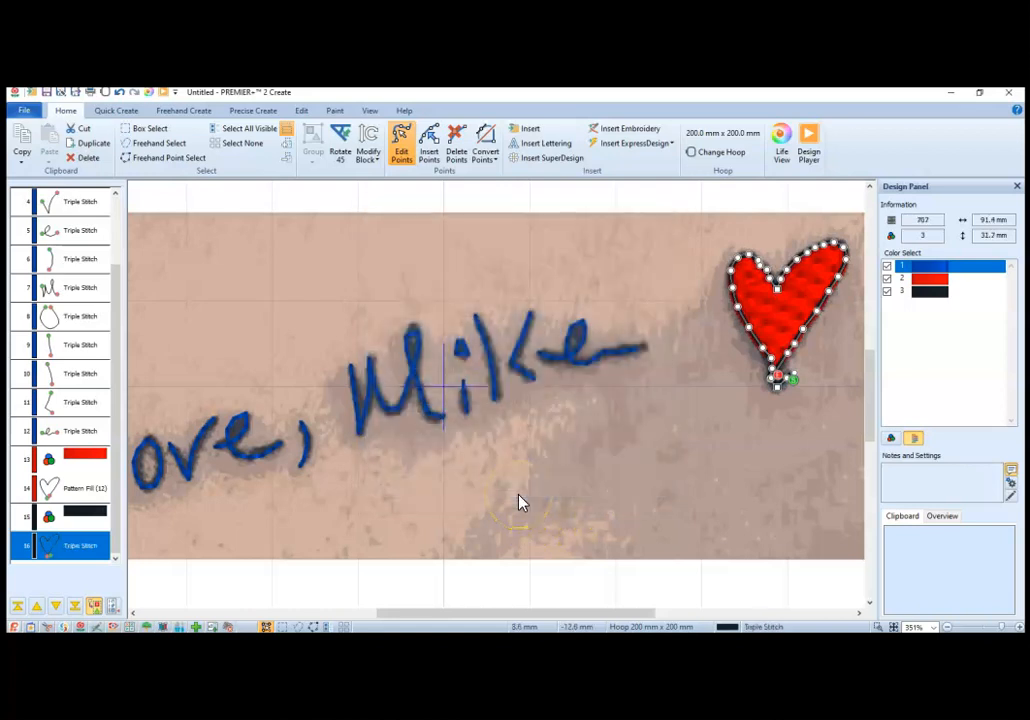
Step: Preview the design with the triple-stitch heart outline in Life View, enlarged to 149%, and return to the heart
left_click(781, 155)
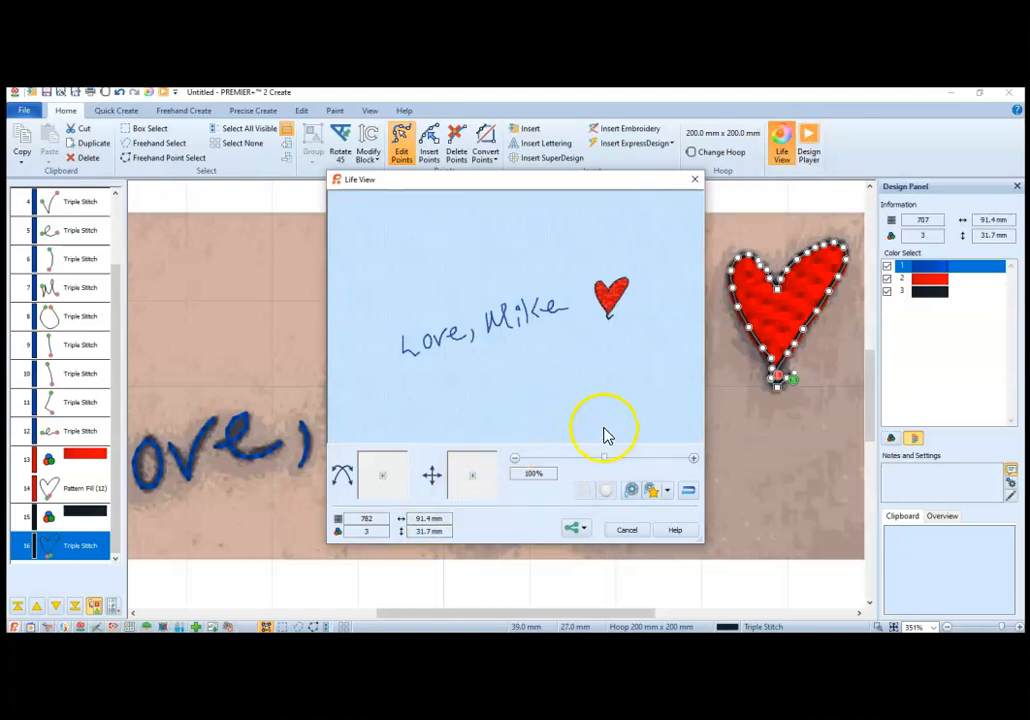
left_click_drag(605, 458, 636, 461)
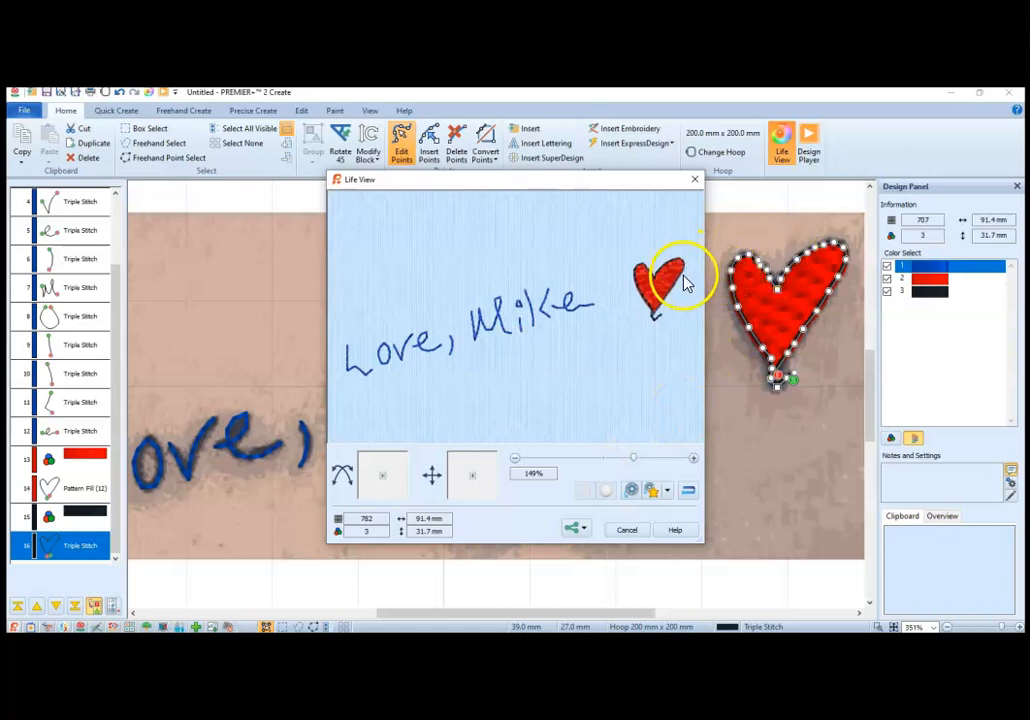
left_click(627, 530)
left_click(823, 254)
left_click_drag(824, 245, 808, 253)
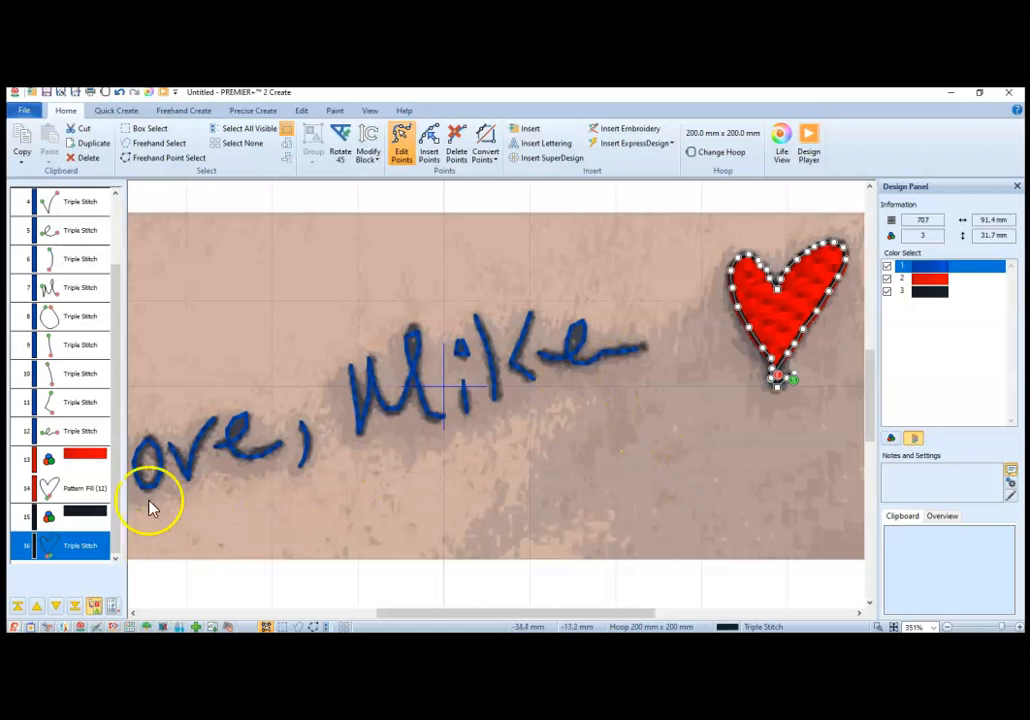
Step: Examine the edit points of the last blue letter e before the heart
left_click(86, 430)
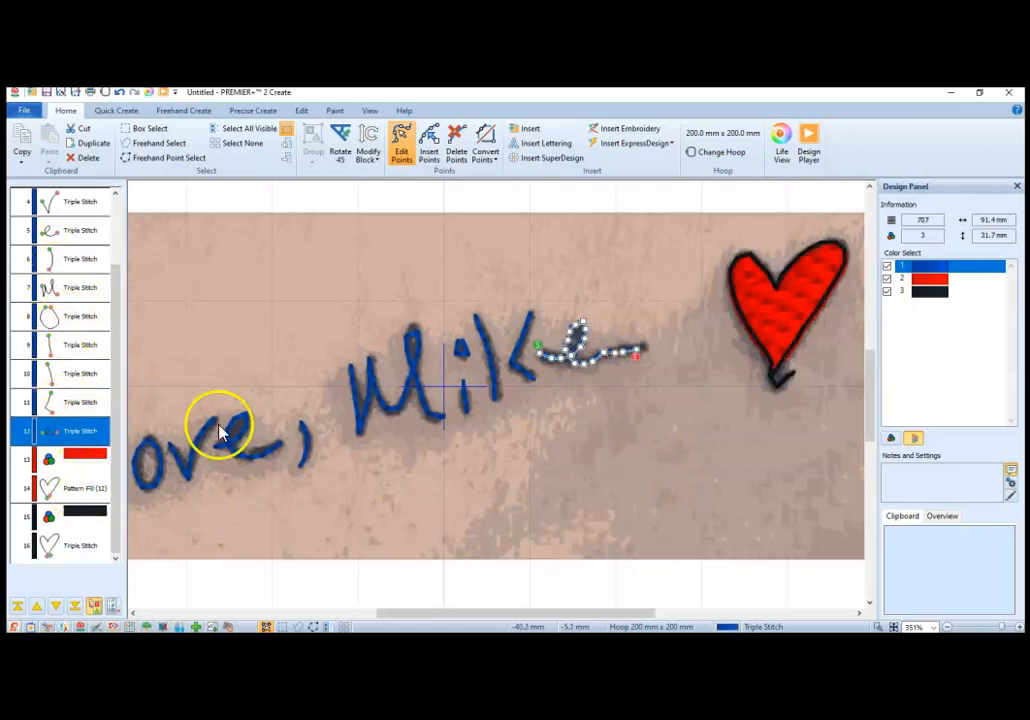
left_click(576, 371)
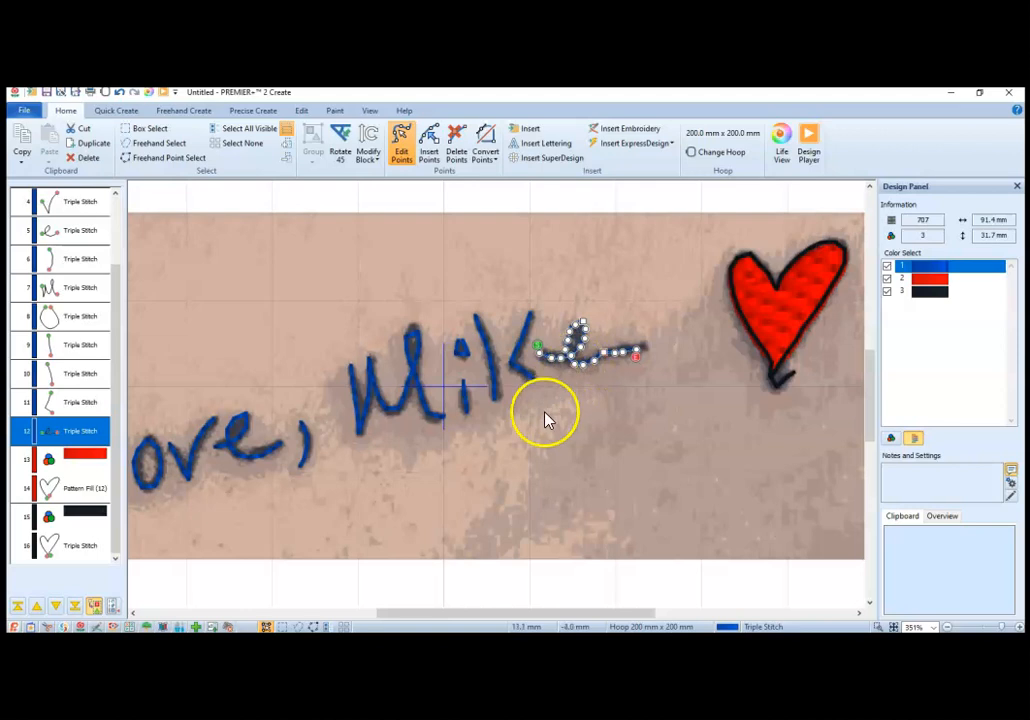
left_click_drag(552, 361, 549, 358)
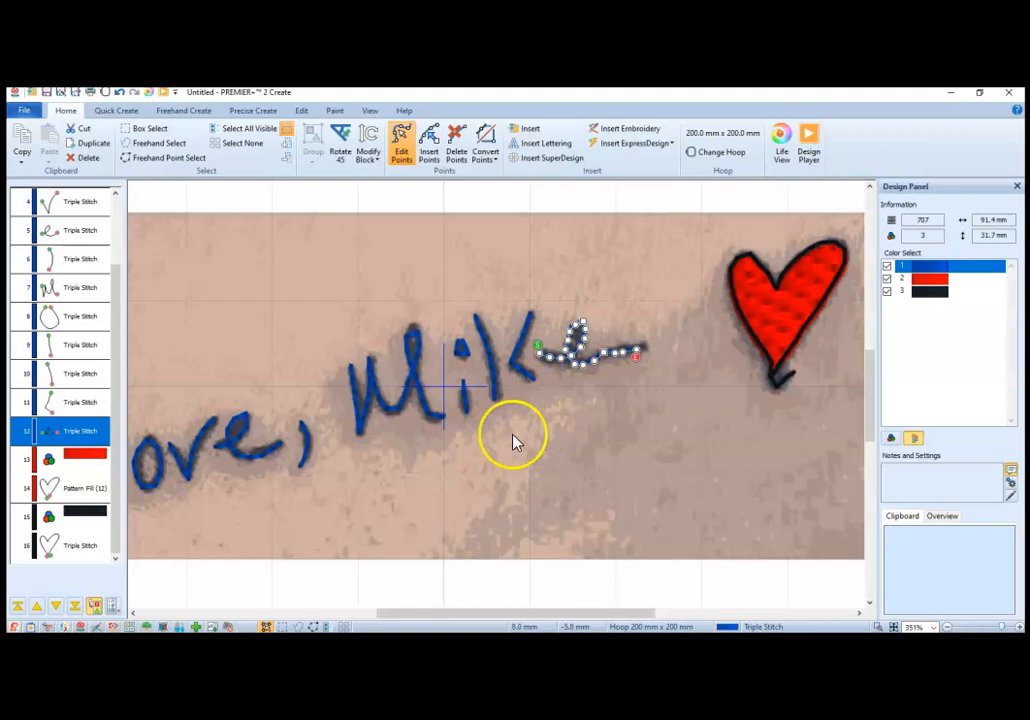
Step: Select the red pattern-filled heart and check its edges against the black outline in Life View at 177%
left_click(775, 330)
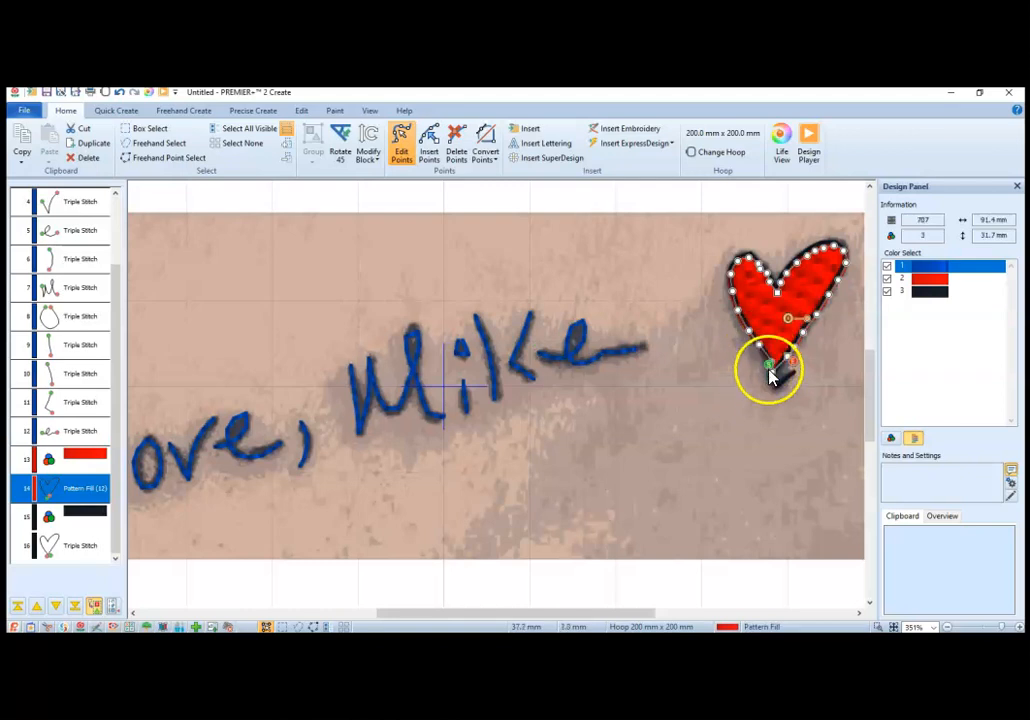
left_click(782, 150)
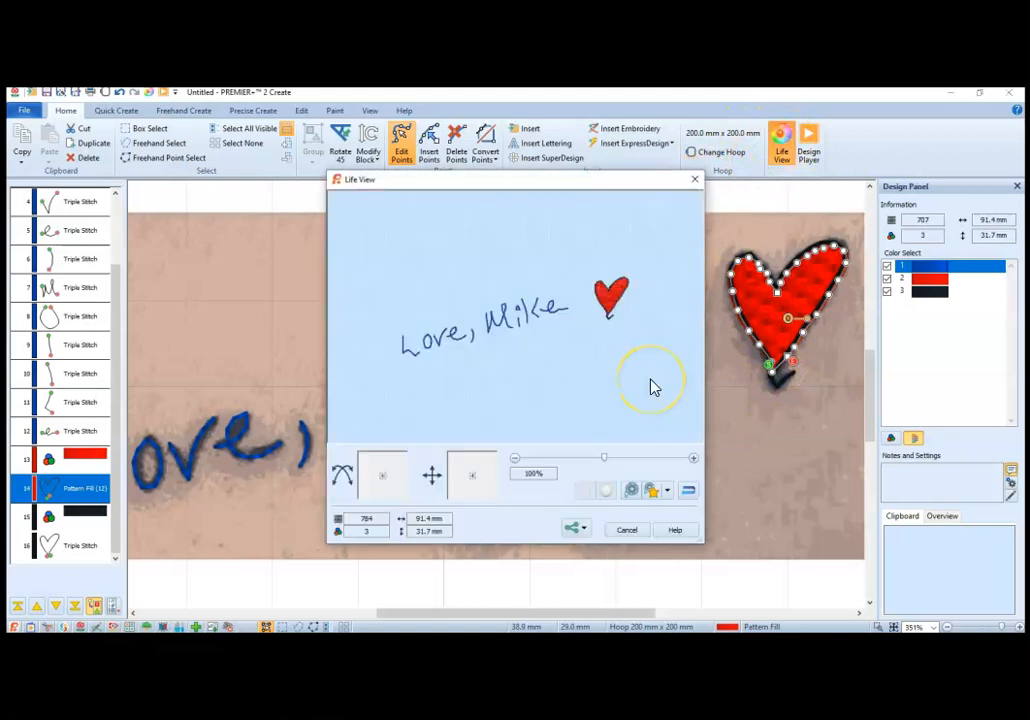
left_click_drag(604, 459, 644, 462)
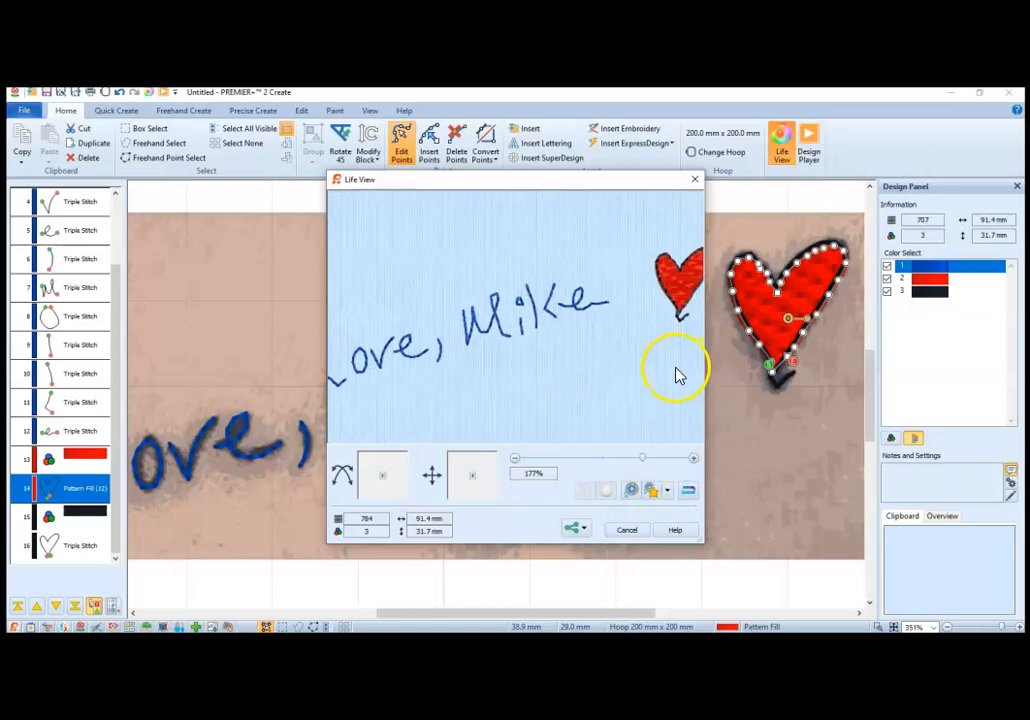
mouse_move(621, 317)
left_mouse_down()
mouse_move(586, 317)
mouse_move(638, 307)
left_mouse_up()
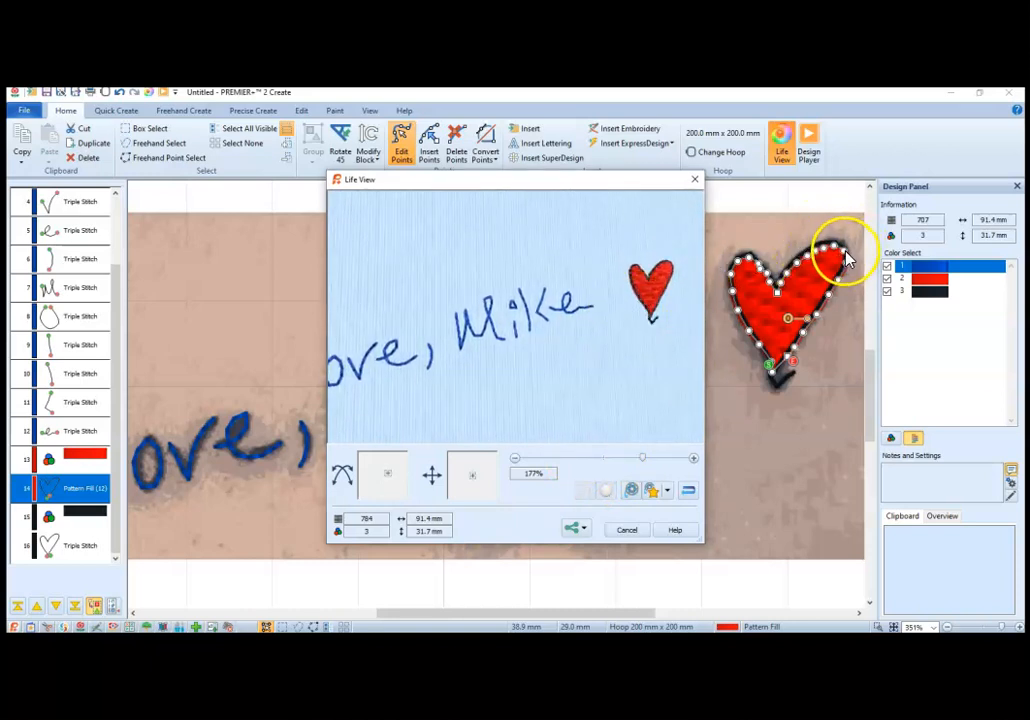
left_click(627, 530)
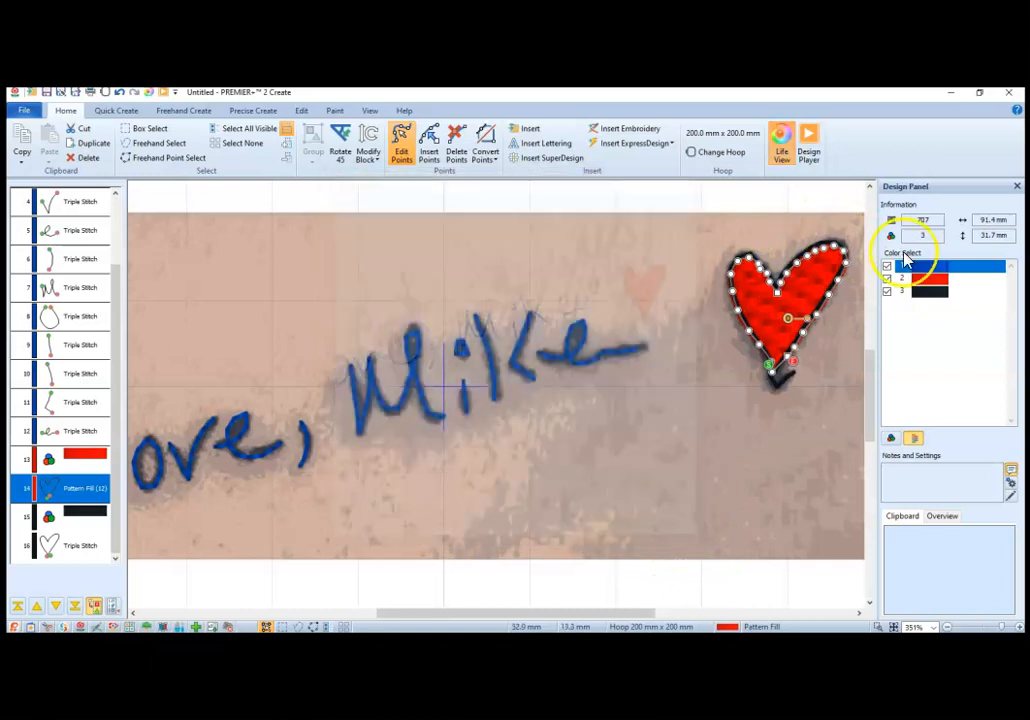
Step: Move the red fill's points along the heart's upper right edge inward, inside the black outline, and preview the design
left_click_drag(839, 246, 811, 306)
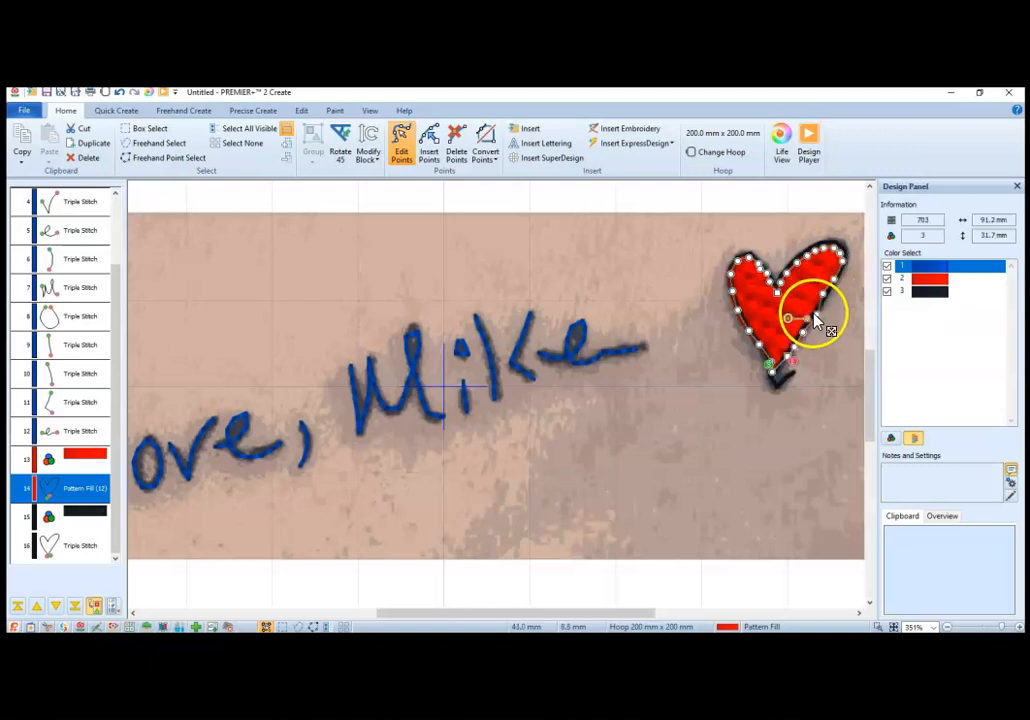
left_click(810, 316)
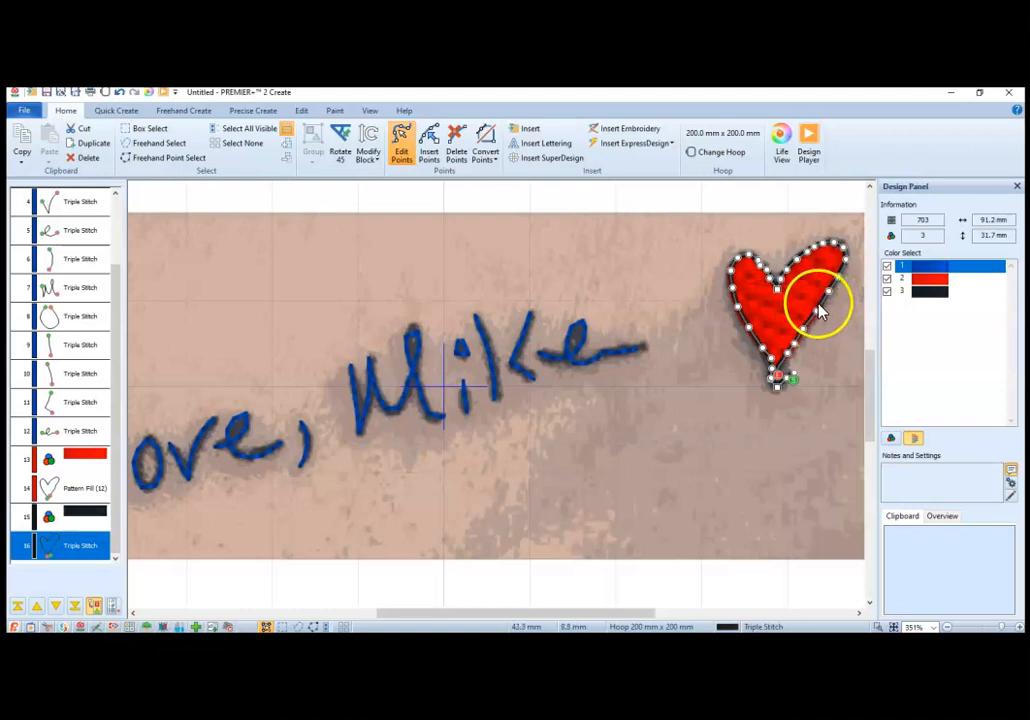
left_click(785, 155)
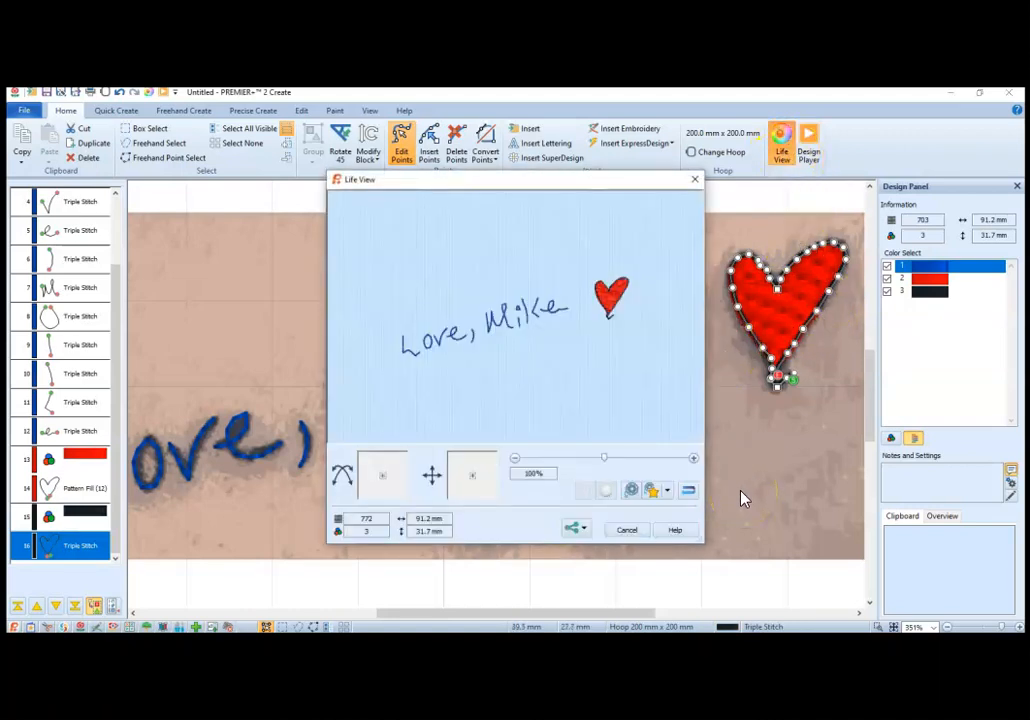
left_click(626, 531)
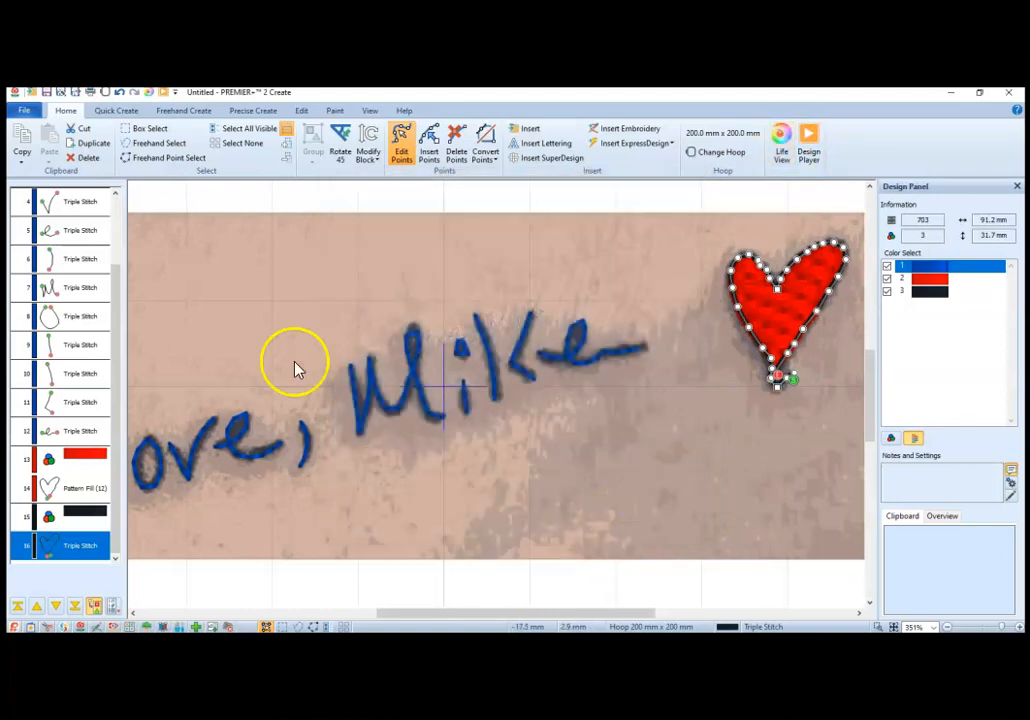
Step: Start saving the design as a new EDO file named signature
left_click(27, 112)
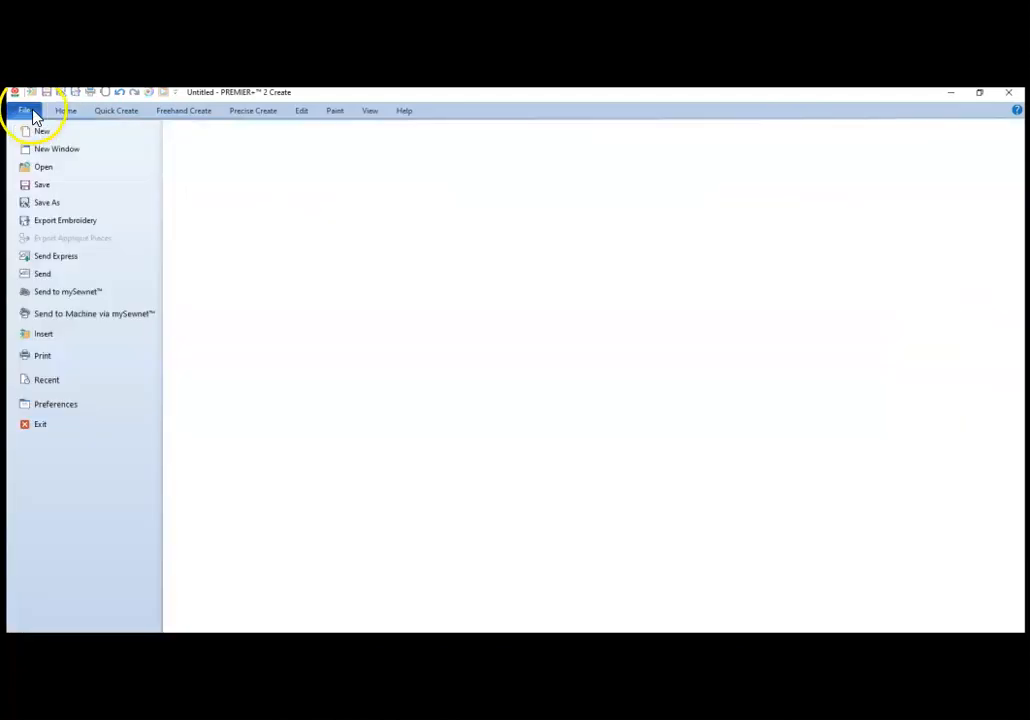
left_click(58, 204)
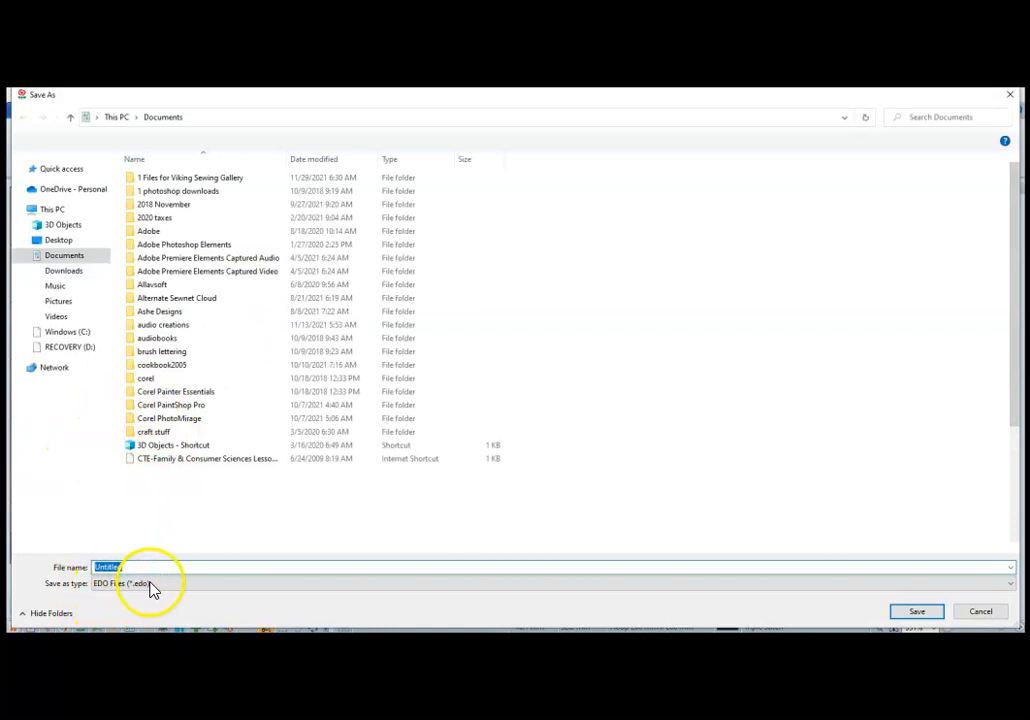
left_click(133, 566)
double_click(102, 568)
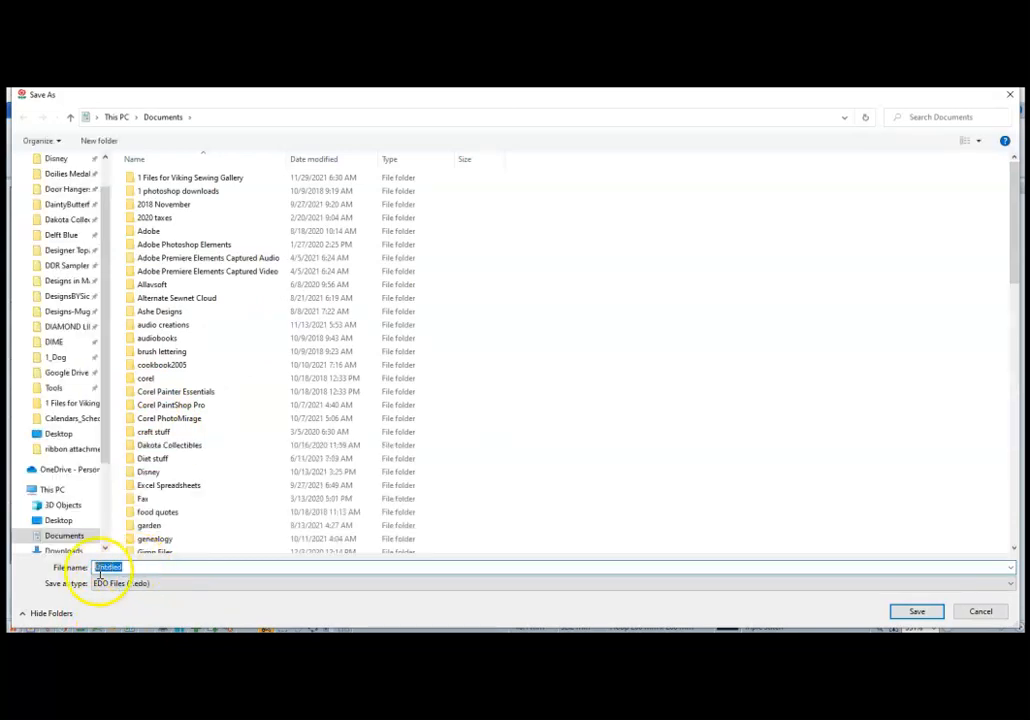
type("s")
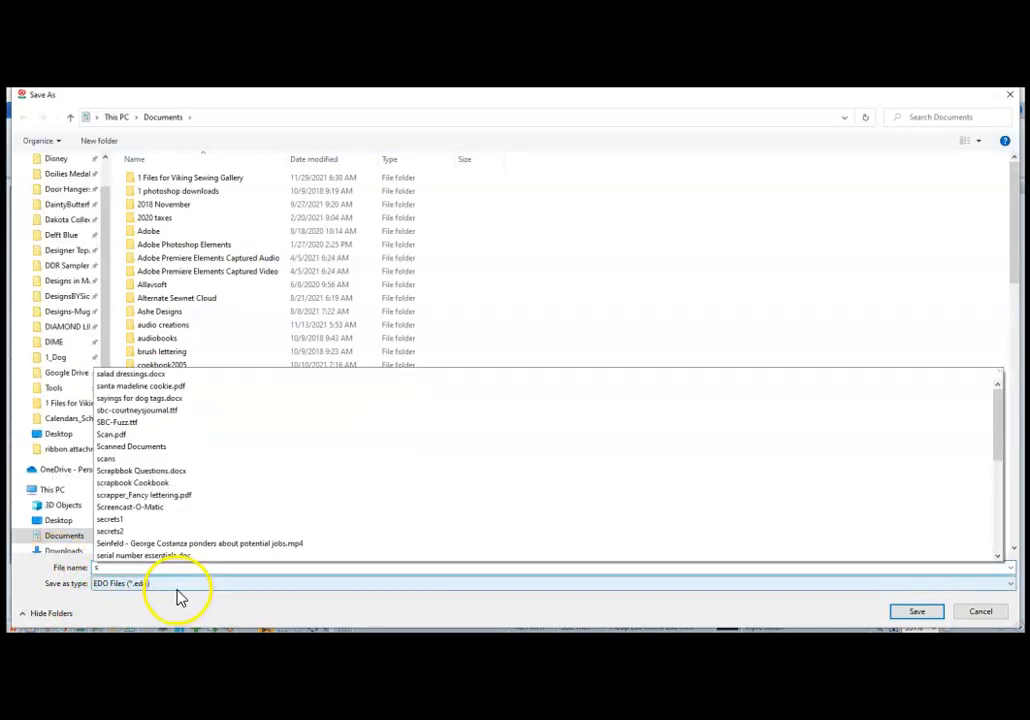
type("ignature")
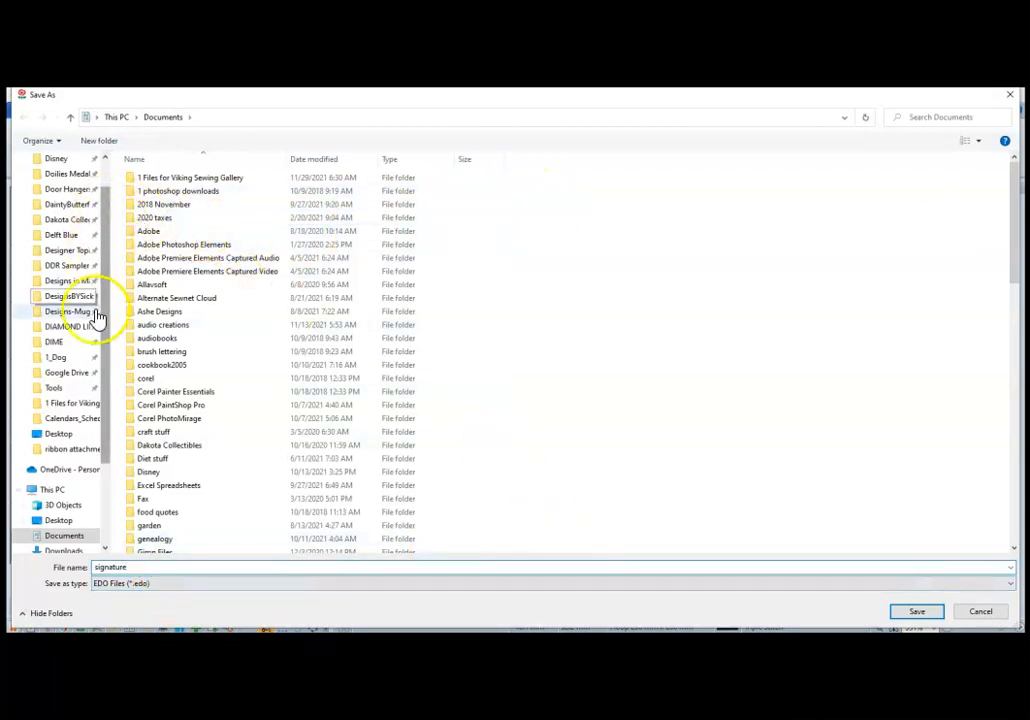
Step: Create a folder named signature on the Desktop and save the design file in it
left_click(60, 436)
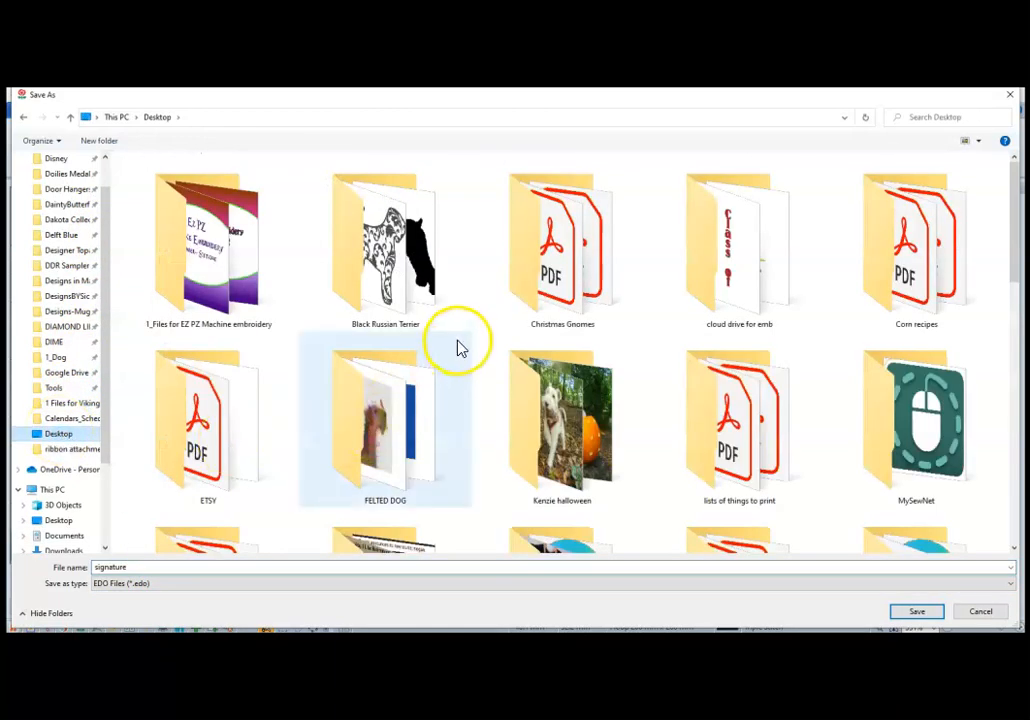
left_click(458, 340)
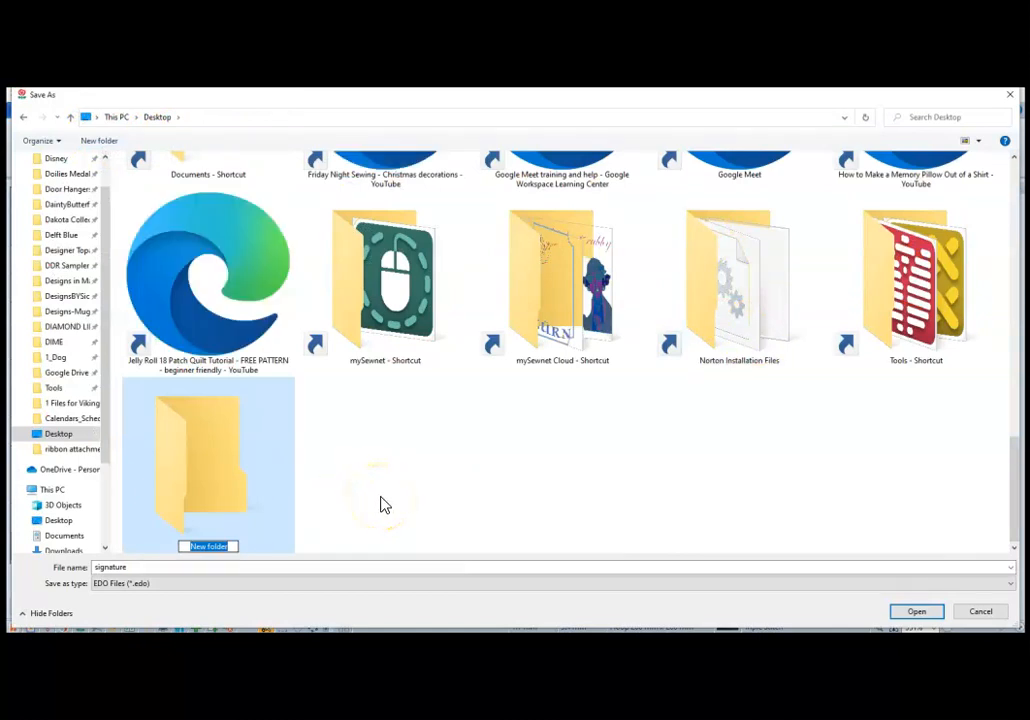
key("BackSpace")
type("signature")
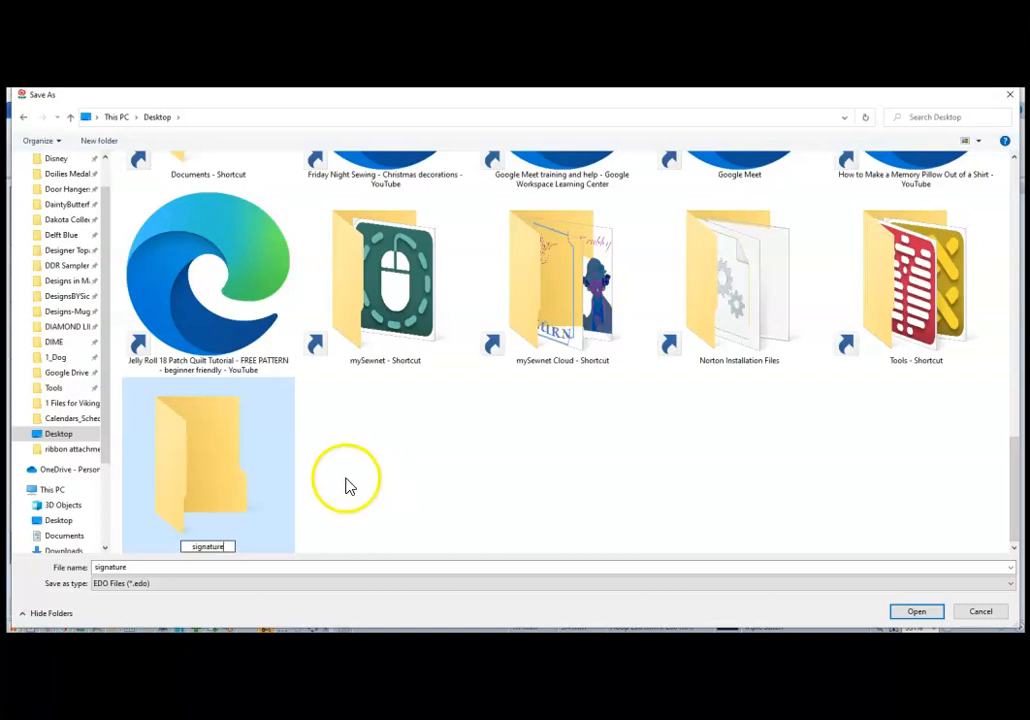
double_click(202, 446)
left_click(928, 612)
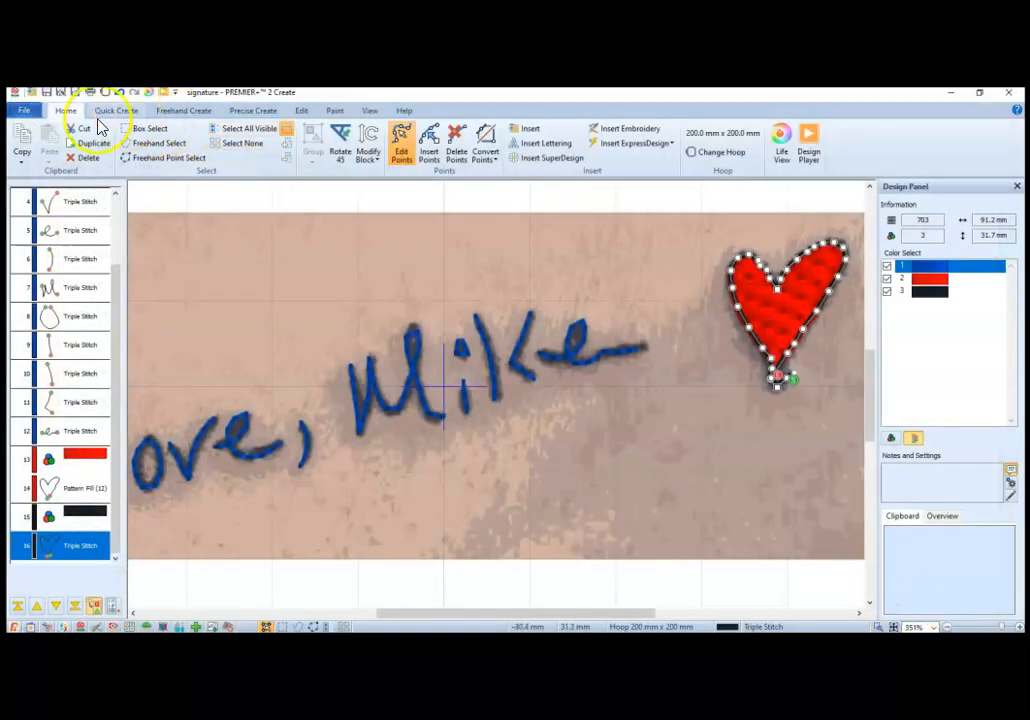
Step: Export the embroidery in Husqvarna Viking / Pfaff (.vp3) format as signatureExportedbyPZ in the Desktop's signature folder, and close PREMIER+ 2 Create
left_click(23, 112)
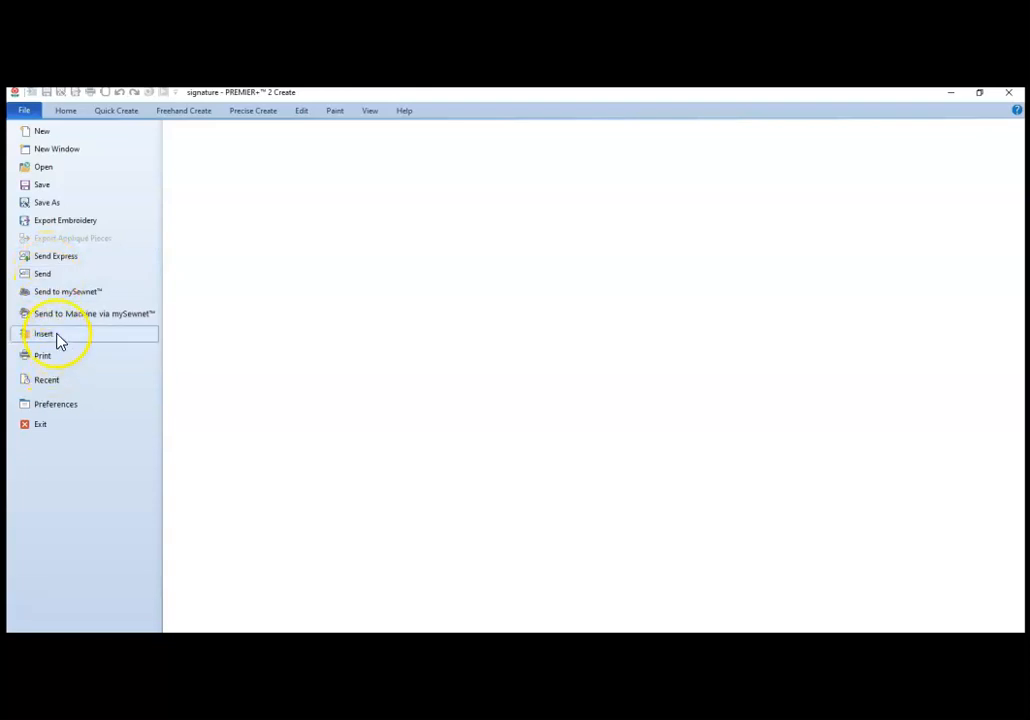
left_click(66, 225)
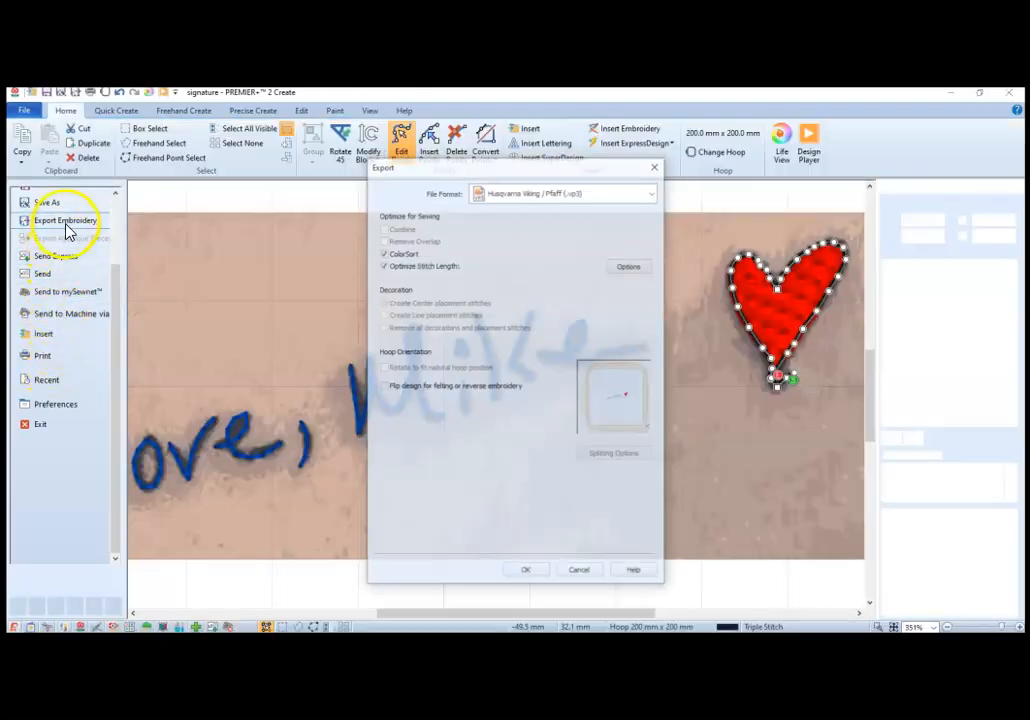
left_click(530, 574)
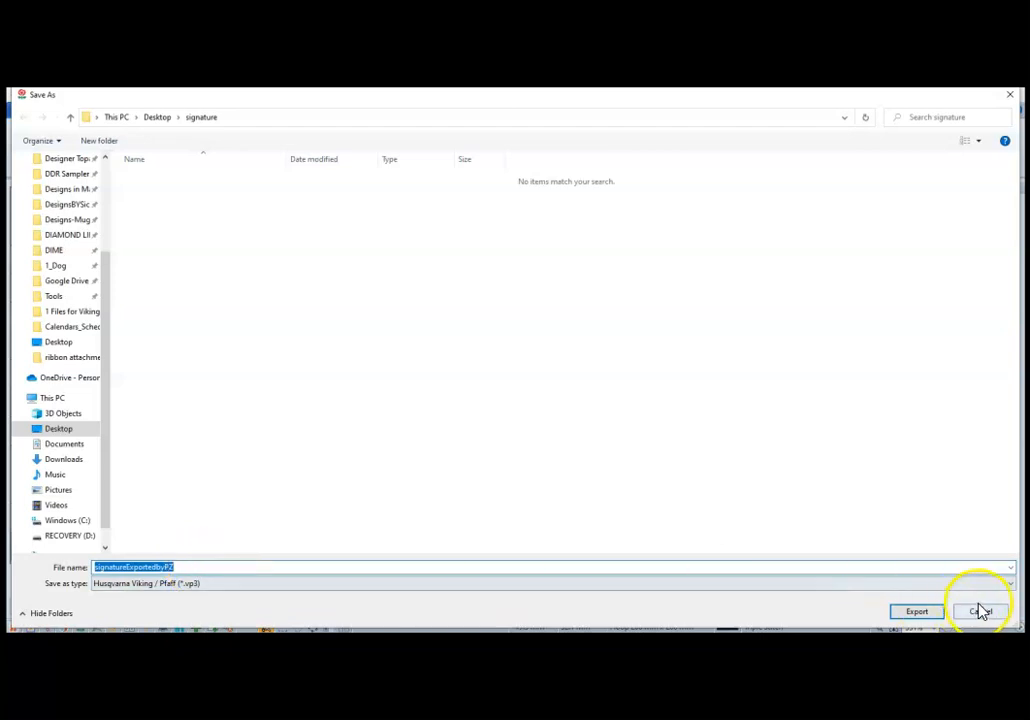
left_click(916, 611)
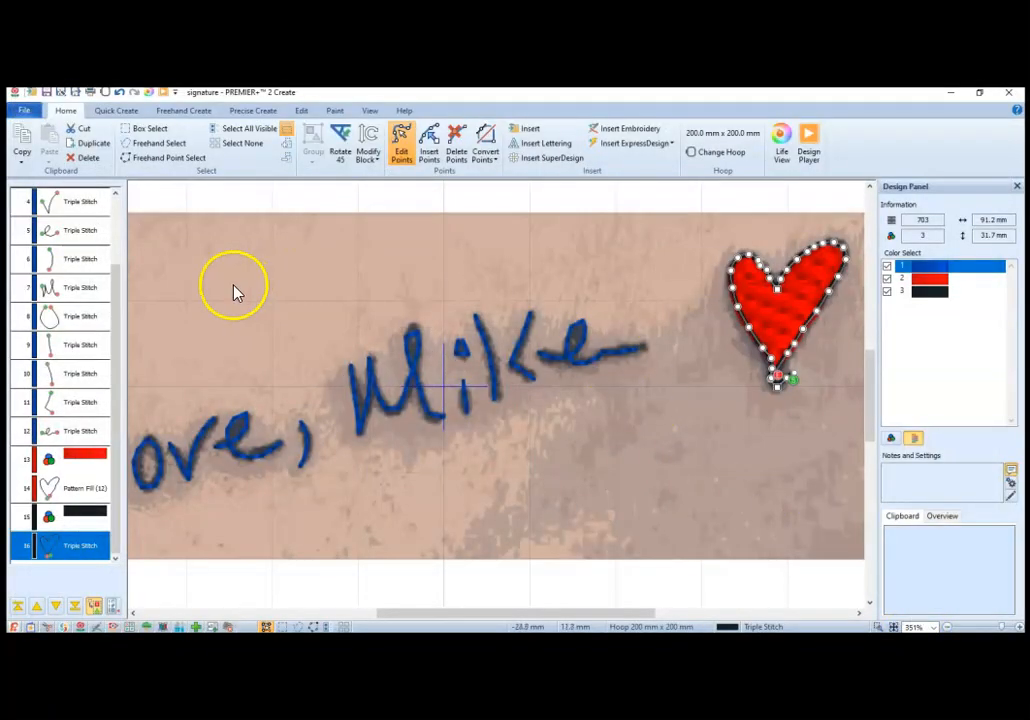
left_click(1013, 97)
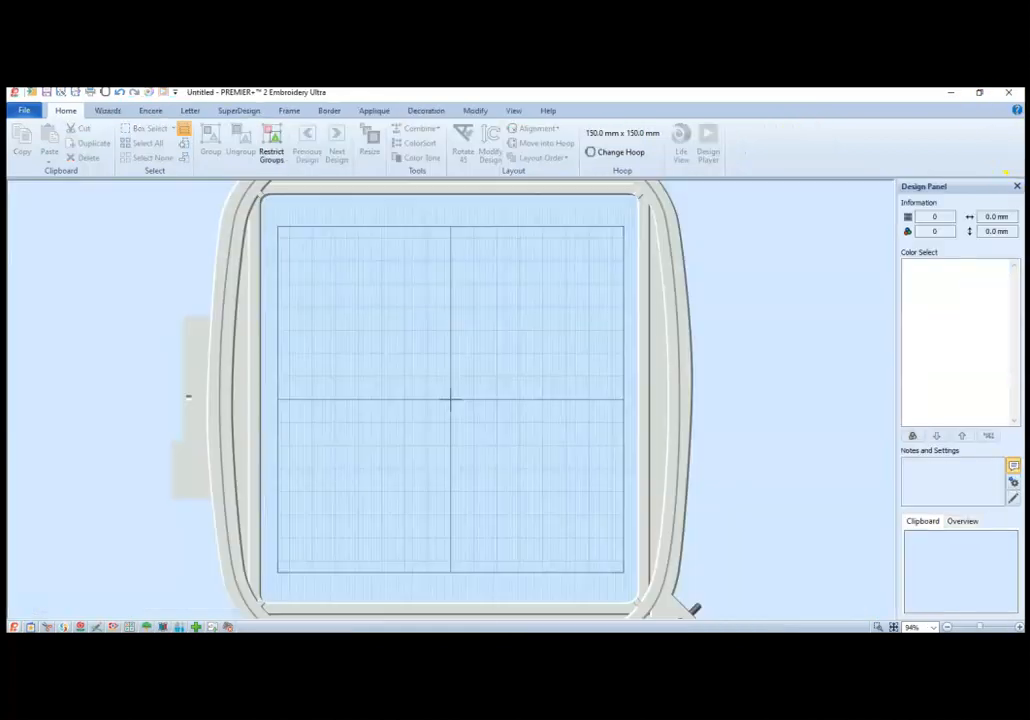
Step: In PREMIER+ 2 Embroidery Ultra, insert the signatureExportedbyPZ embroidery from the Desktop's signature folder and deselect it
left_click(22, 112)
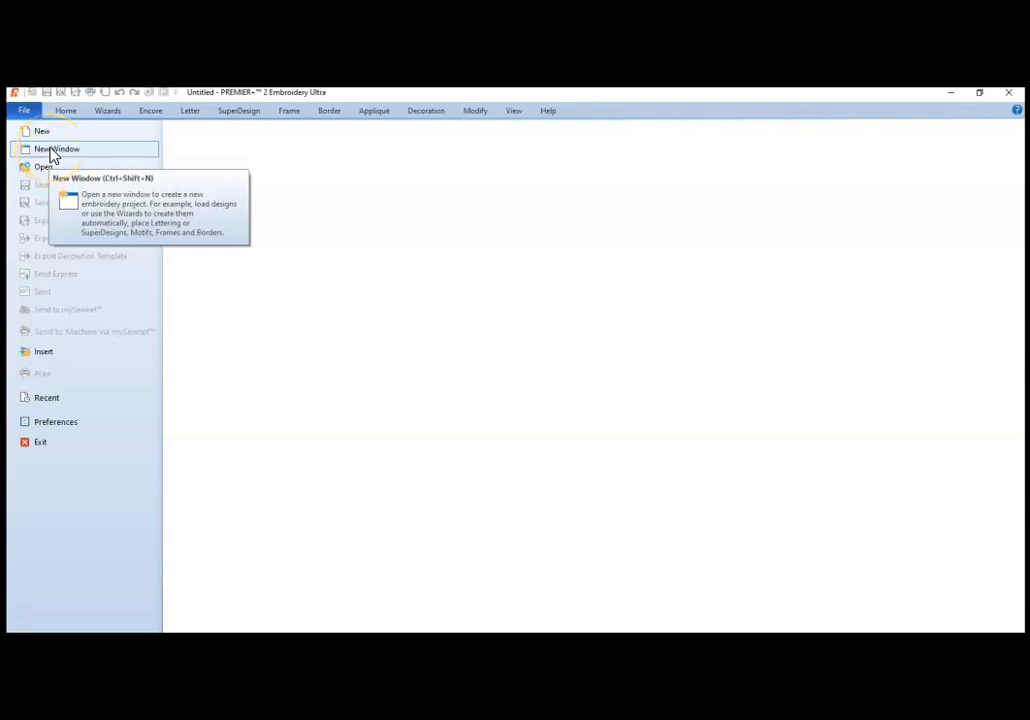
left_click(43, 355)
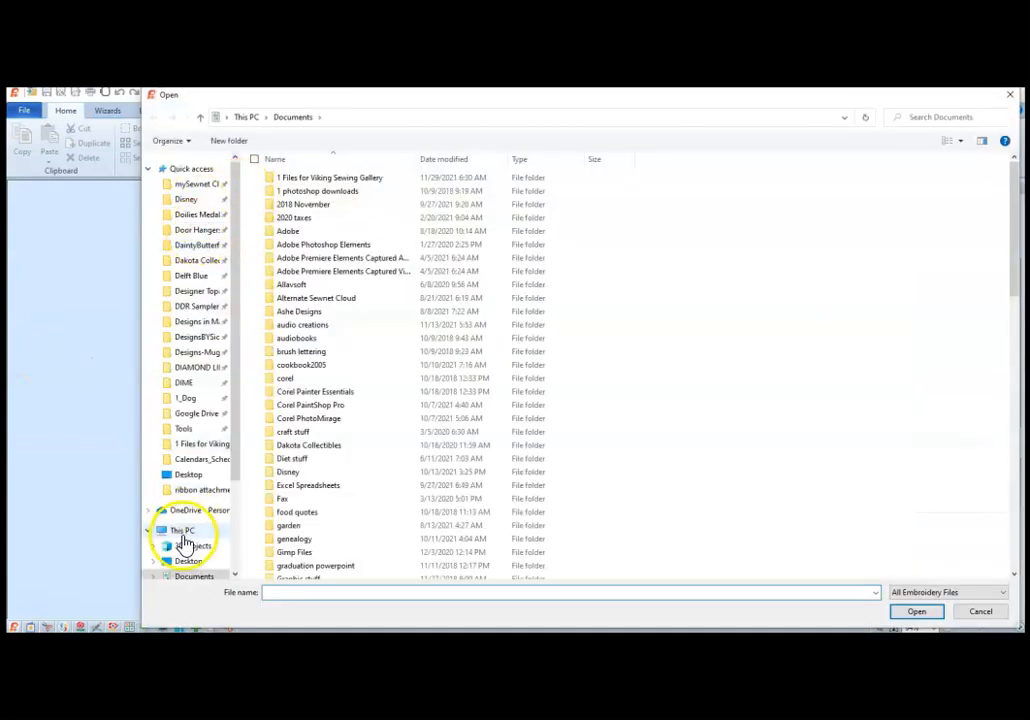
left_click(189, 563)
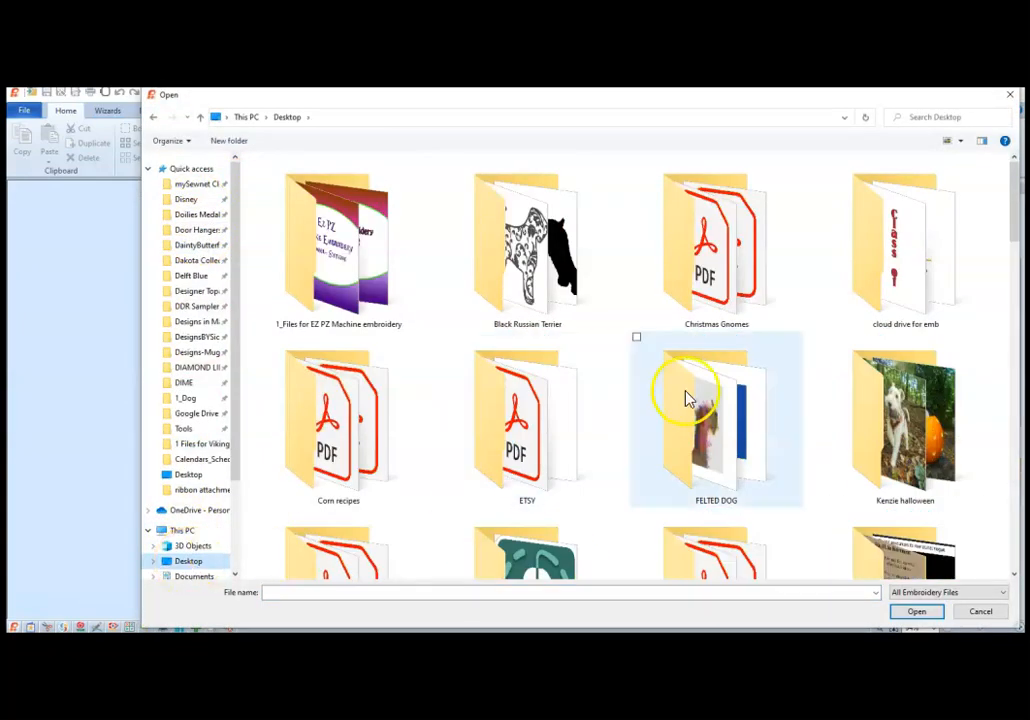
left_click_drag(1017, 212, 1022, 322)
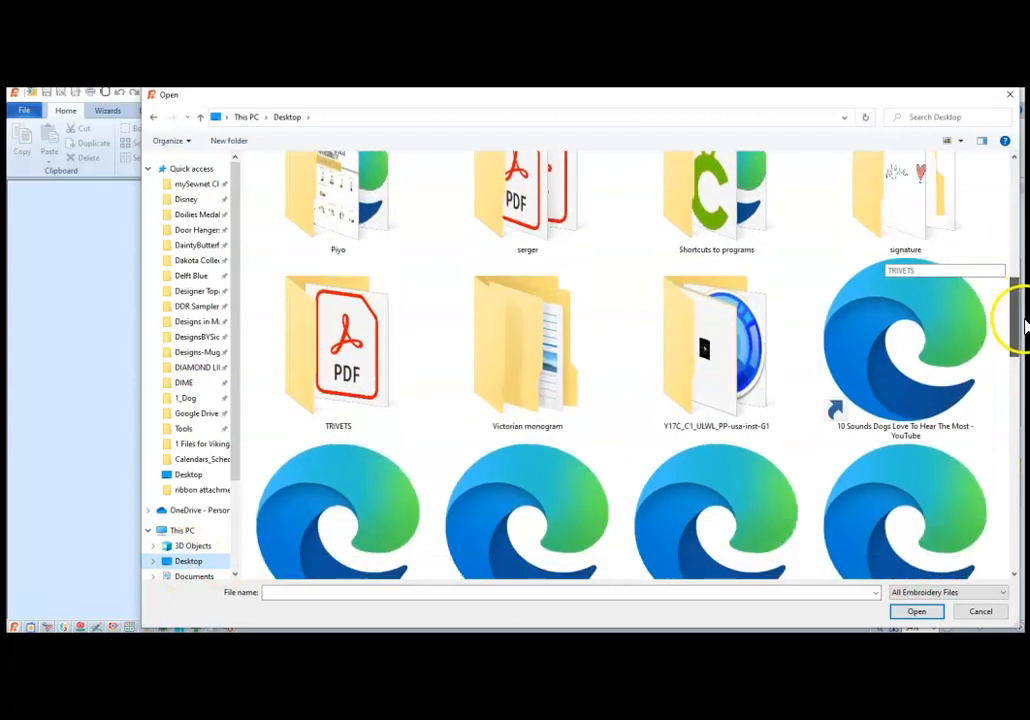
double_click(905, 237)
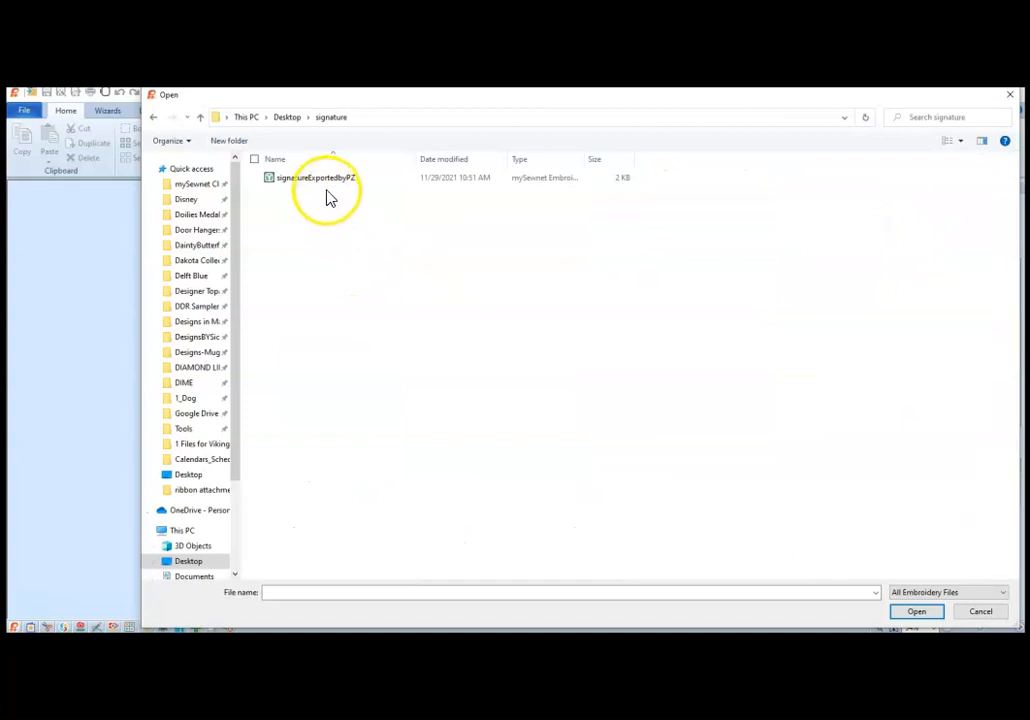
double_click(328, 187)
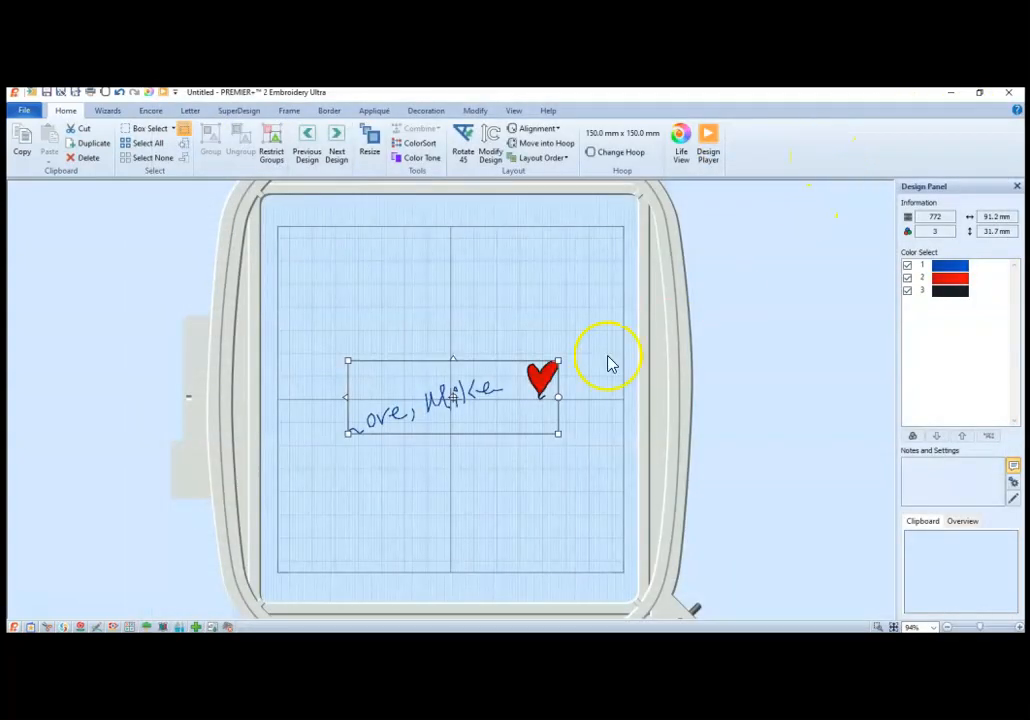
left_click(408, 472)
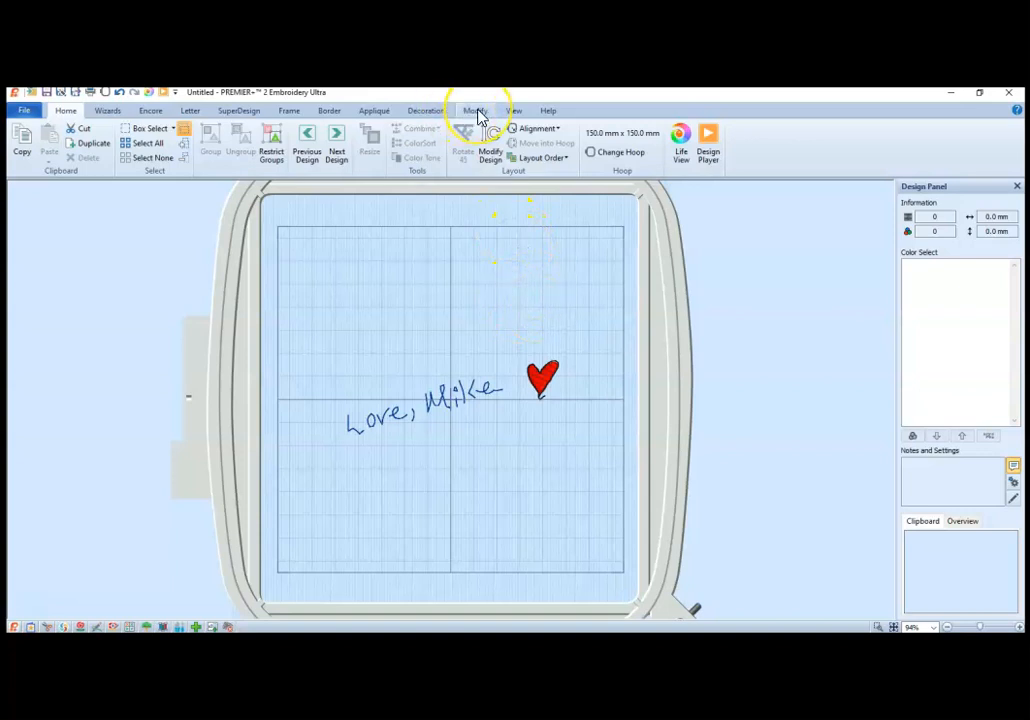
Step: Box-select the heart's stitches in the signature design and move them closer to the end of the written name
left_click(450, 392)
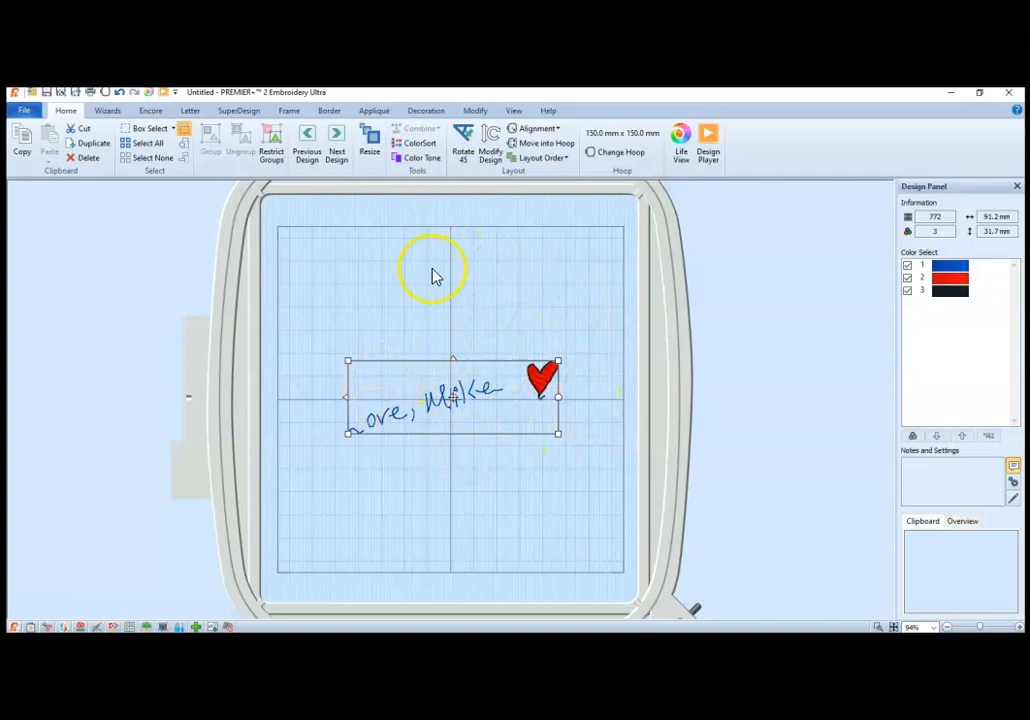
left_click(478, 112)
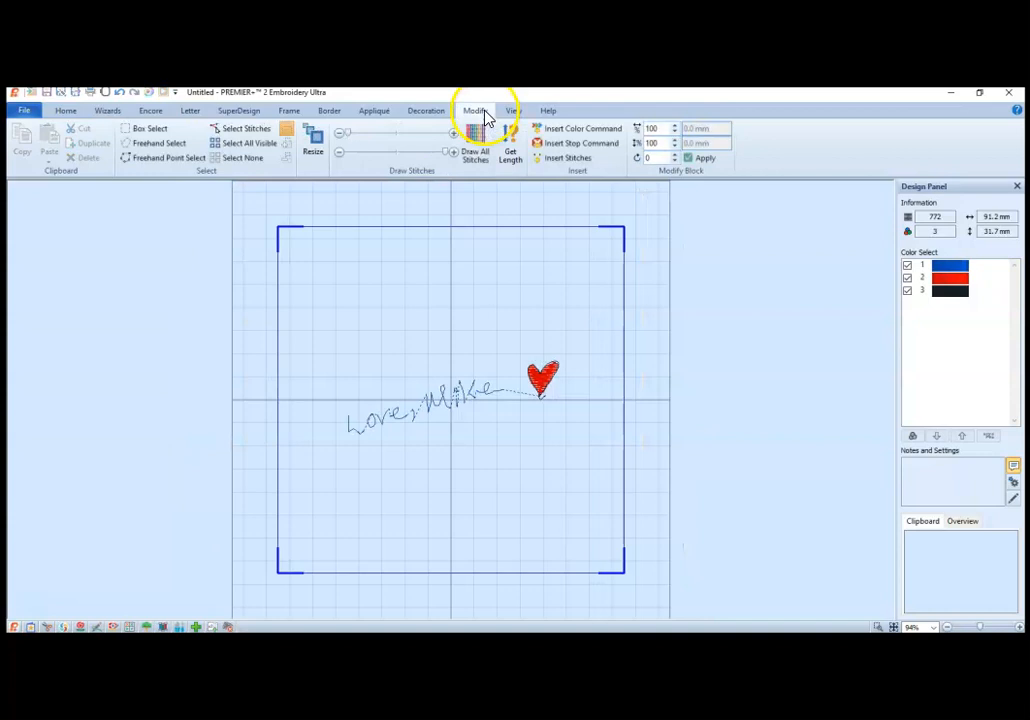
left_click(149, 129)
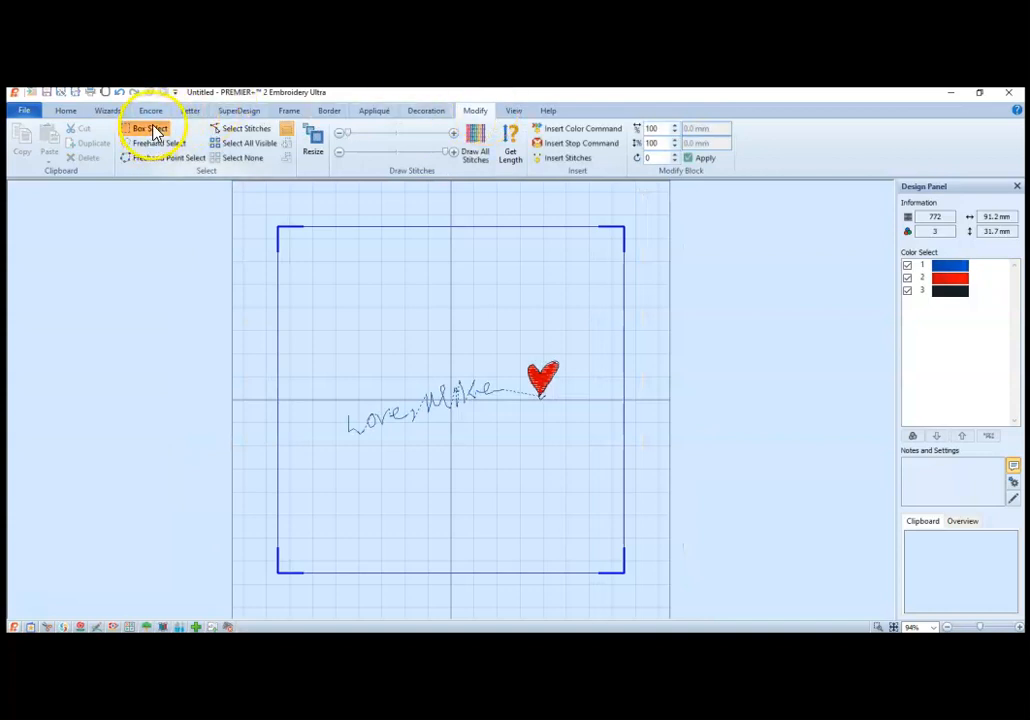
left_click_drag(521, 355, 572, 410)
left_click(545, 382)
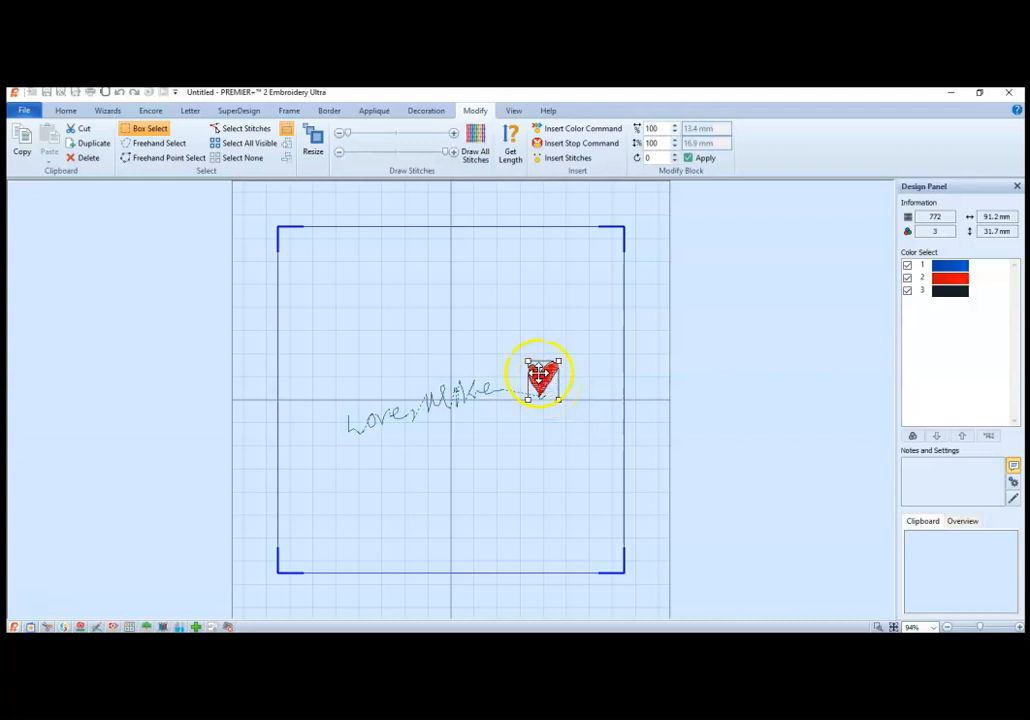
left_click_drag(538, 385, 520, 385)
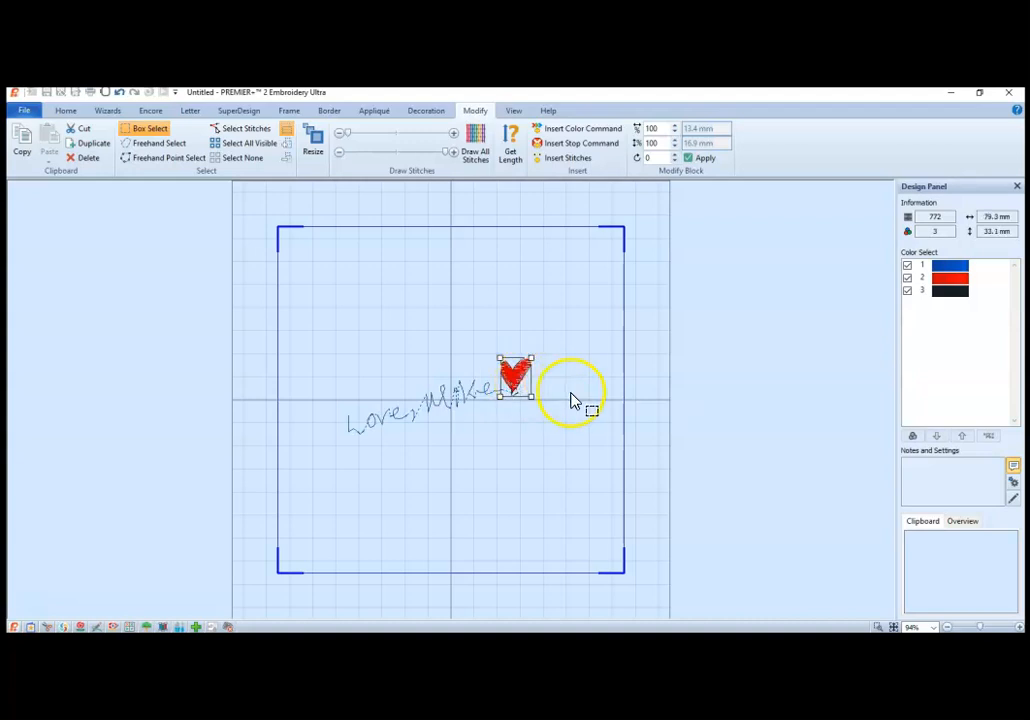
left_click(535, 470)
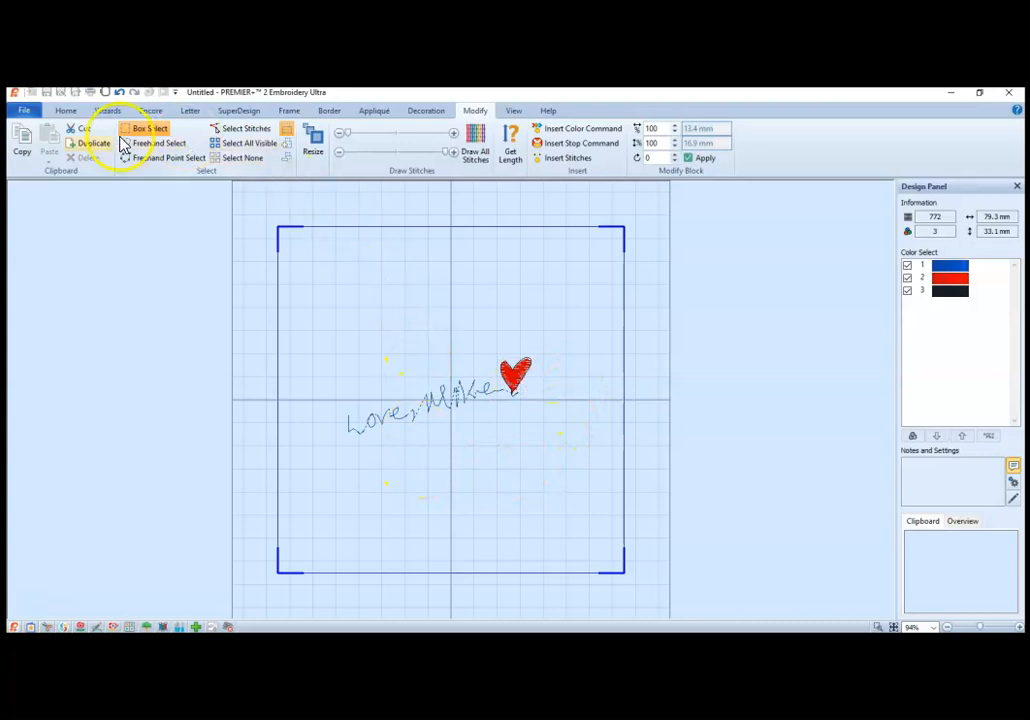
left_click(66, 111)
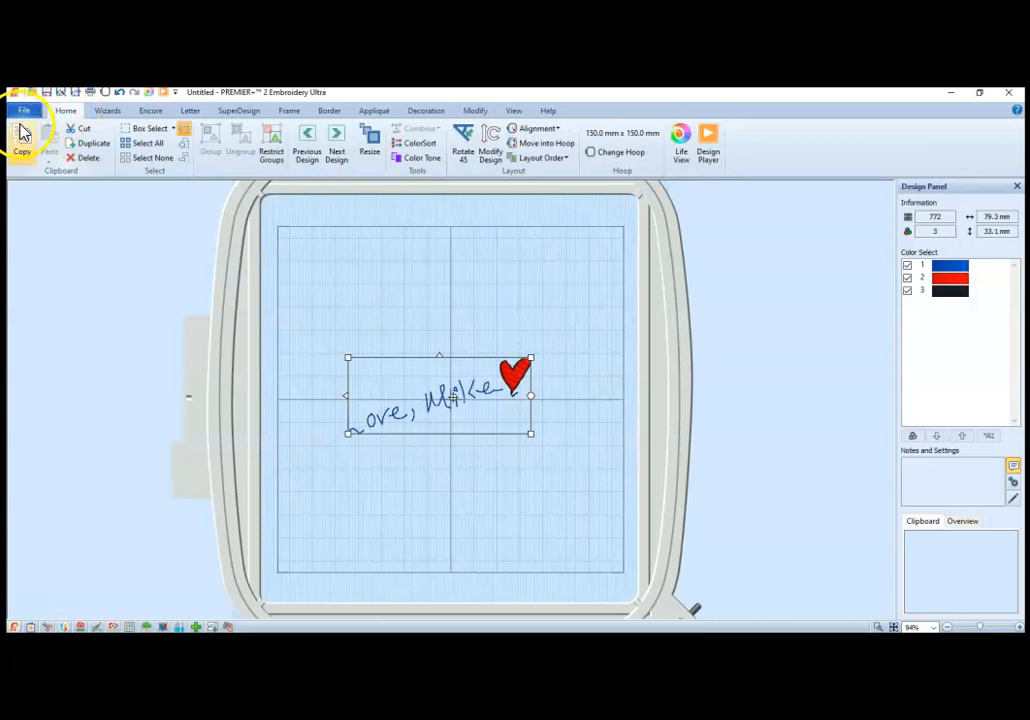
Step: Export the adjusted design as a Husqvarna Viking / Pfaff (.vp3) file, replacing signatureExportedbyPZ in the signature folder
left_click(24, 110)
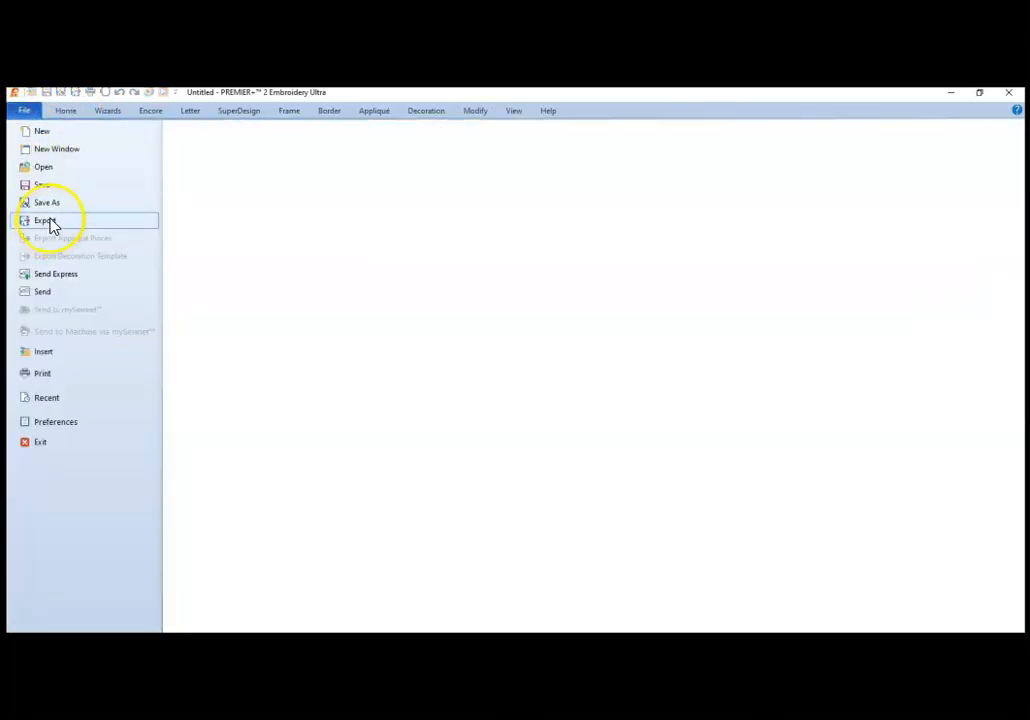
left_click(51, 224)
left_click(534, 572)
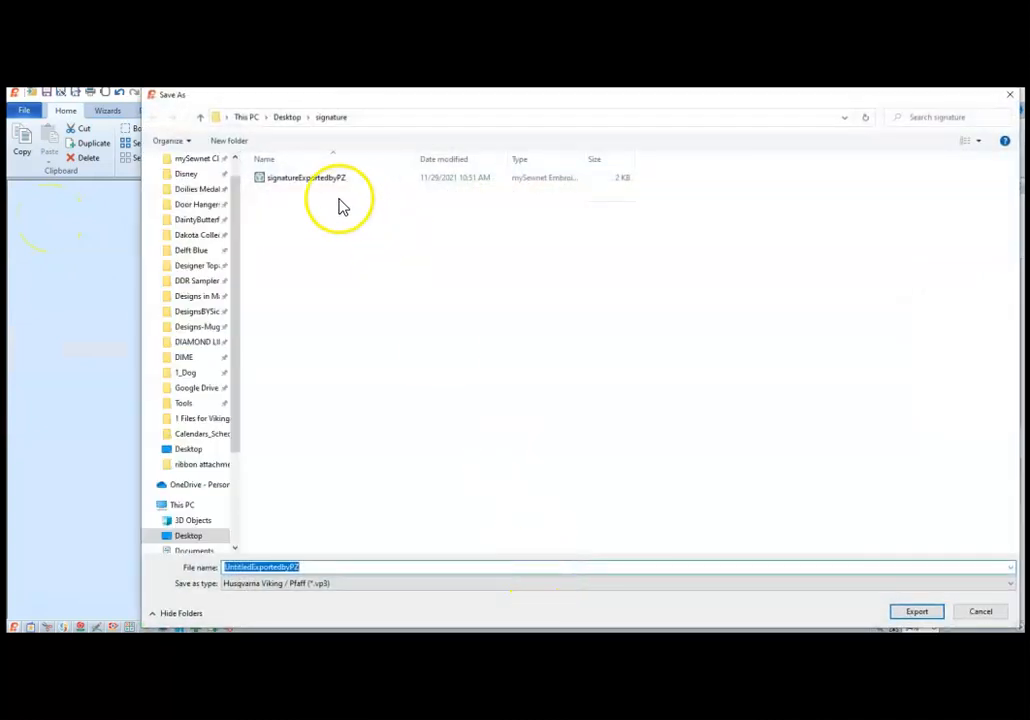
left_click(305, 180)
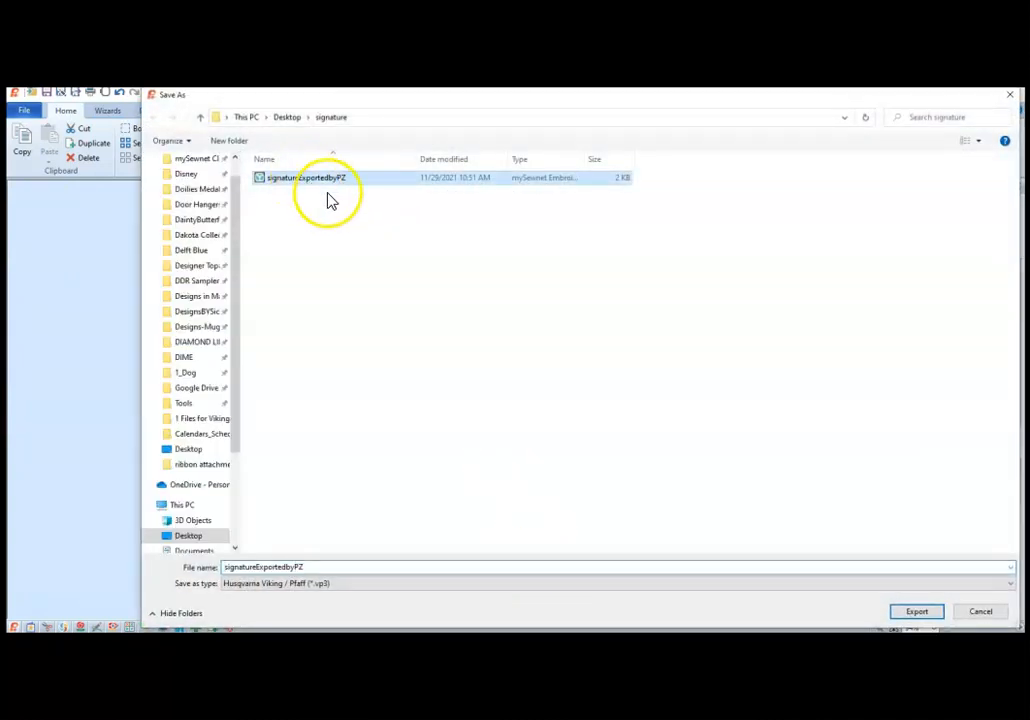
left_click(916, 612)
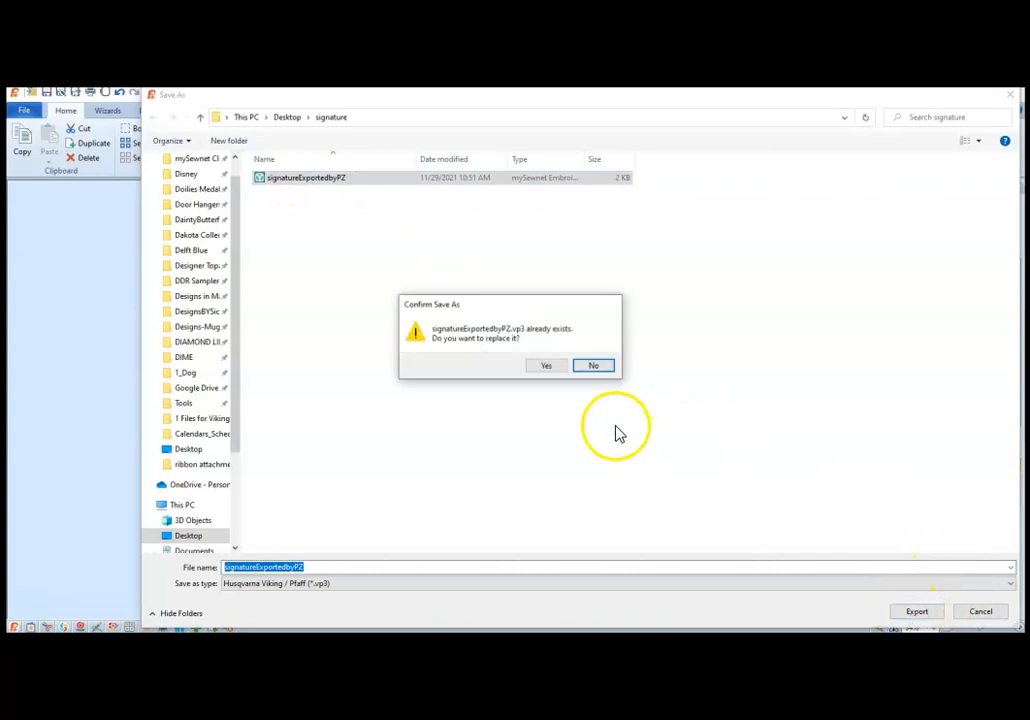
left_click(552, 365)
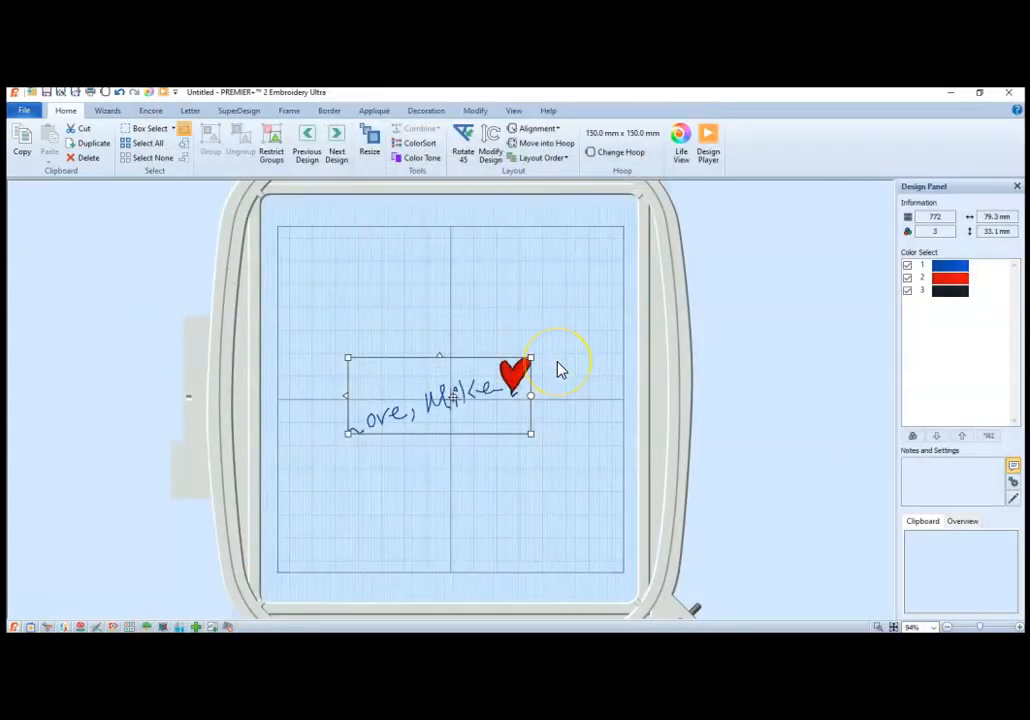